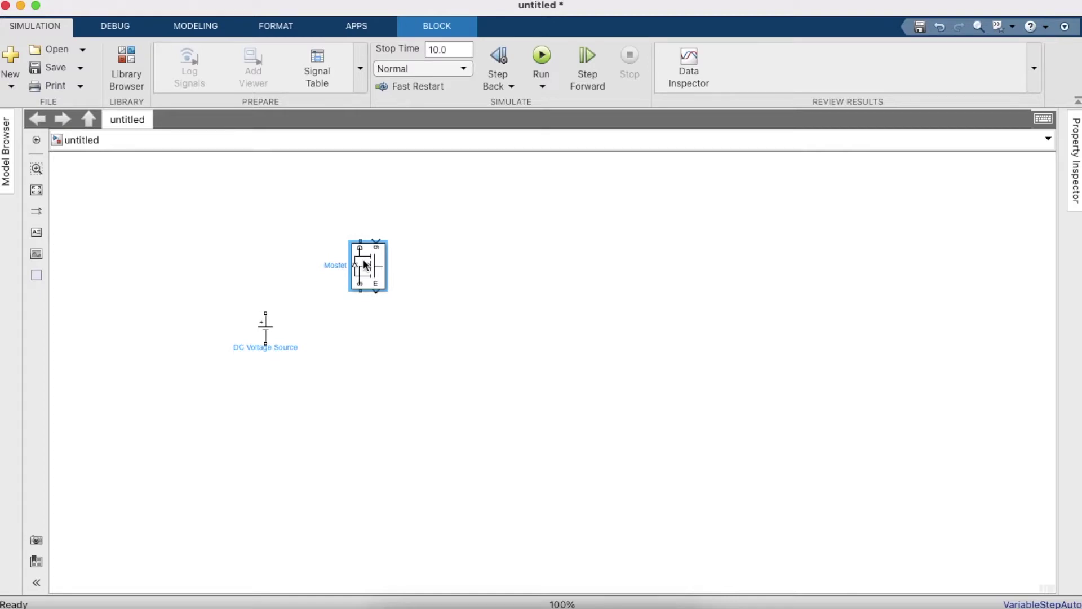
Duplicate the MOSFET to form a two-by-two bridge and wire each upper MOSFET's source to the lower MOSFET's drain.
left_click_drag(367, 372, 484, 421)
key("super+v")
left_click(474, 334)
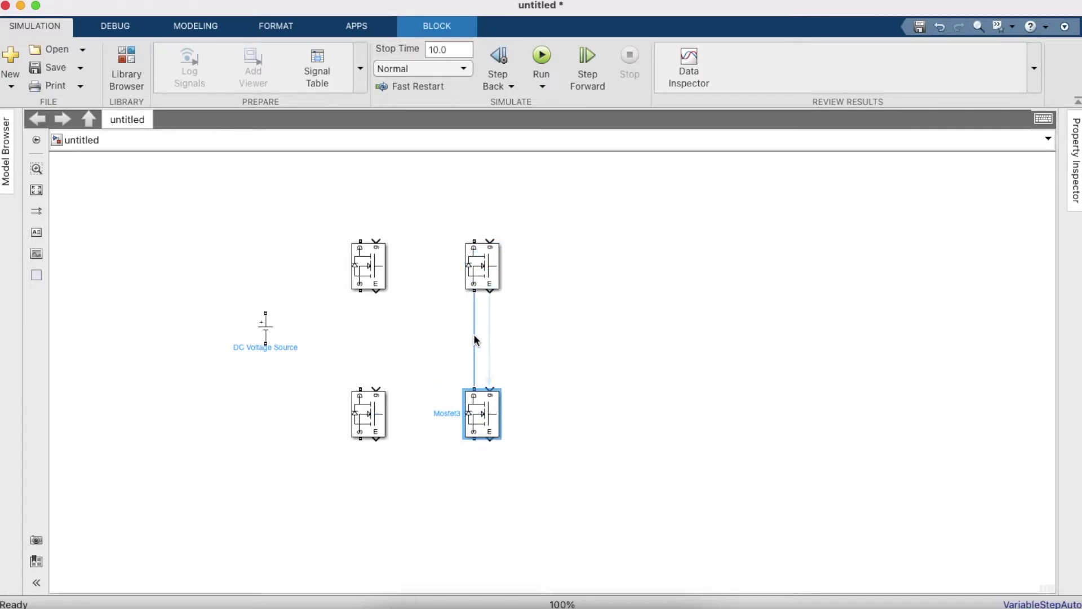
left_click(360, 292)
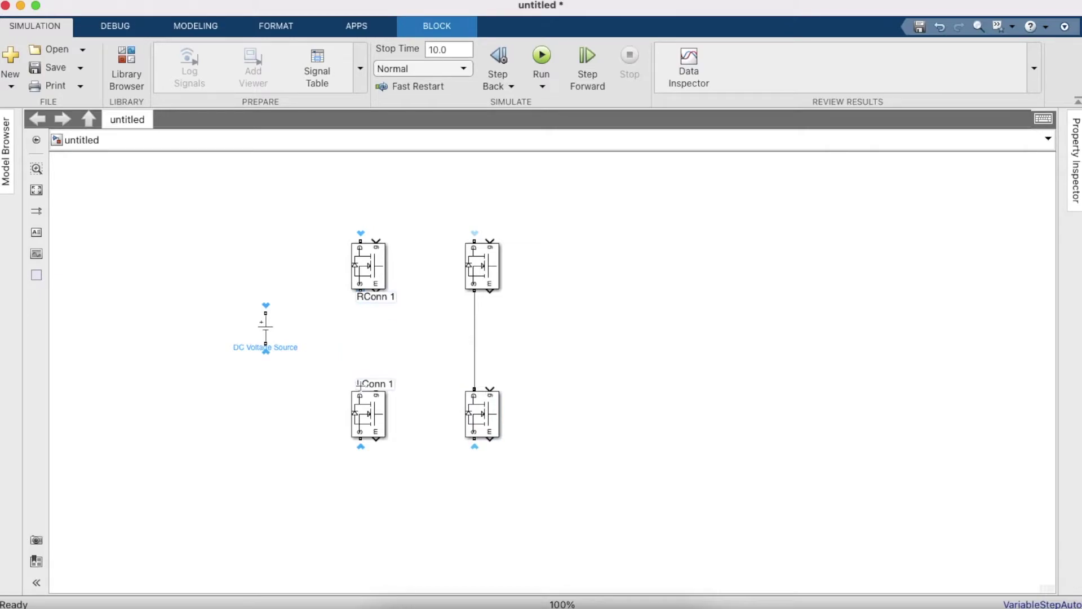
left_click_drag(361, 376, 360, 378)
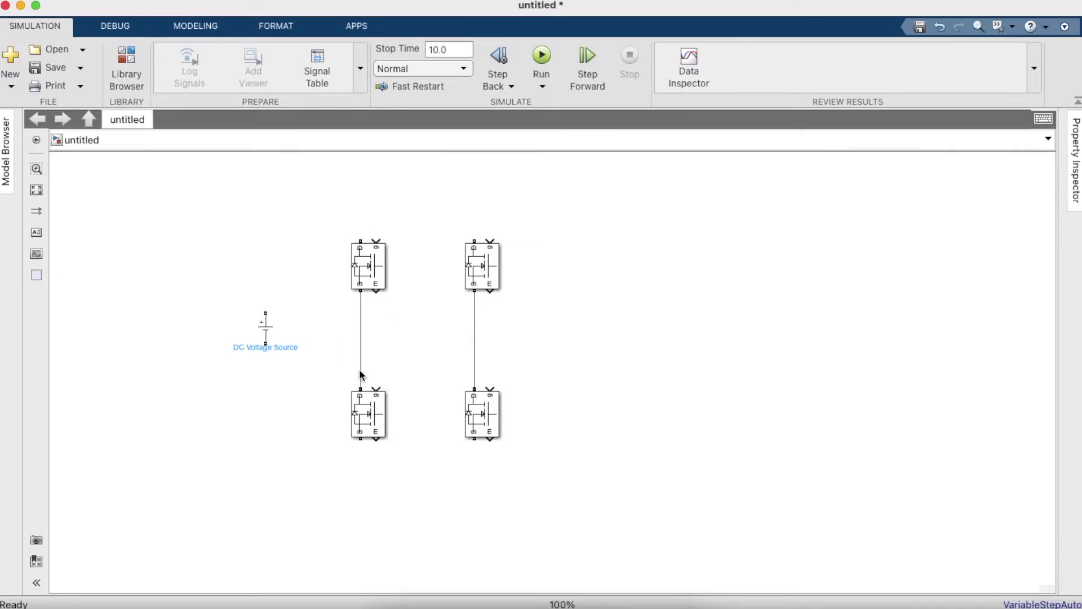
Join the upper MOSFET drains and the lower MOSFET sources, and wire the DC voltage source across these two rails.
left_click_drag(359, 238, 474, 242)
mouse_move(475, 441)
left_mouse_down()
mouse_move(374, 464)
mouse_move(361, 452)
left_mouse_up()
left_click(266, 344)
left_click_drag(363, 448, 363, 448)
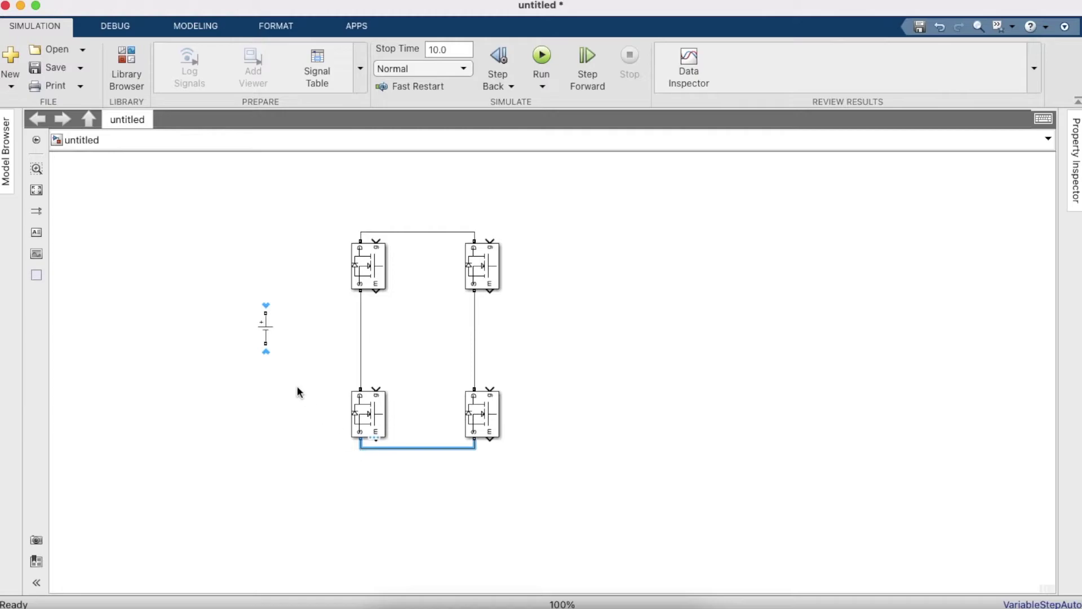
left_click(263, 354)
left_click_drag(265, 313, 361, 236)
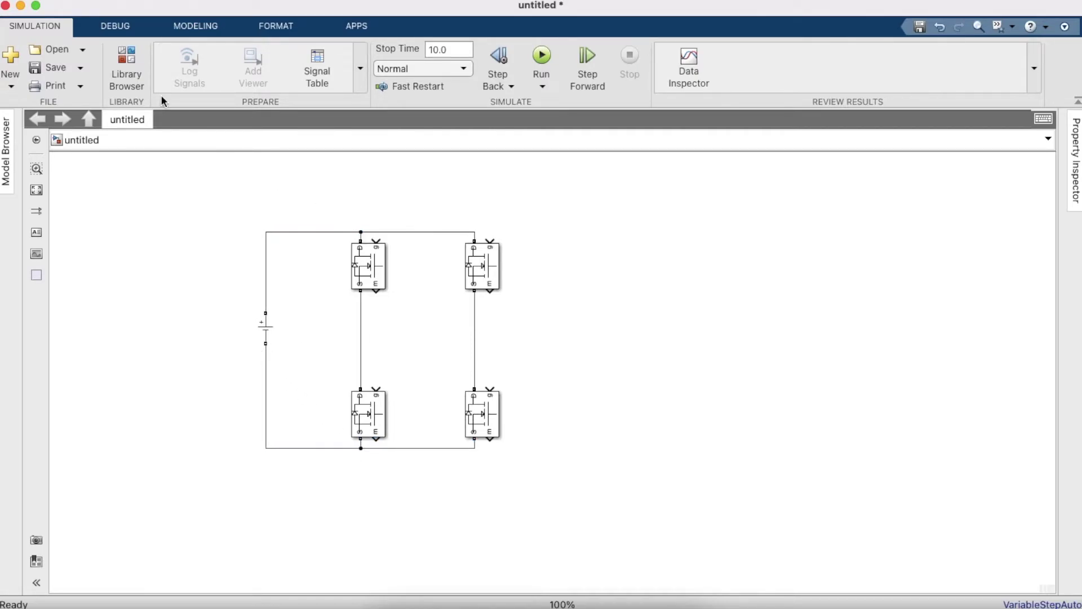
Add a Linear Transformer block beside the MOSFET bridge and wire its primary terminals to the midpoints of the two legs.
left_click(127, 57)
left_click(484, 103)
key("BackSpace")
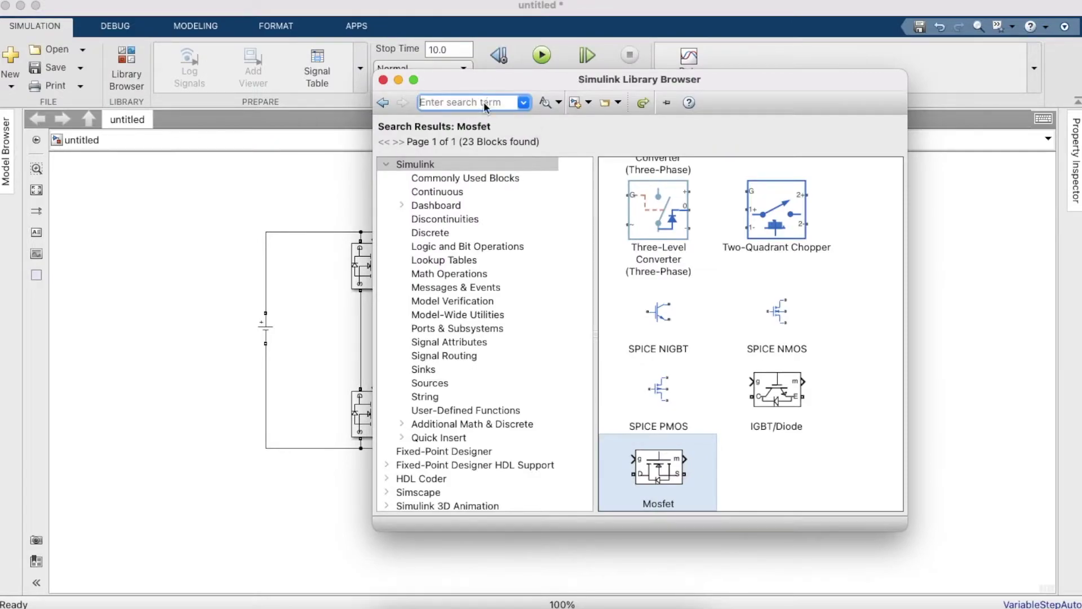
type("Linear Transformer")
key("Return")
left_click_drag(671, 332, 361, 313)
left_click_drag(574, 348, 475, 349)
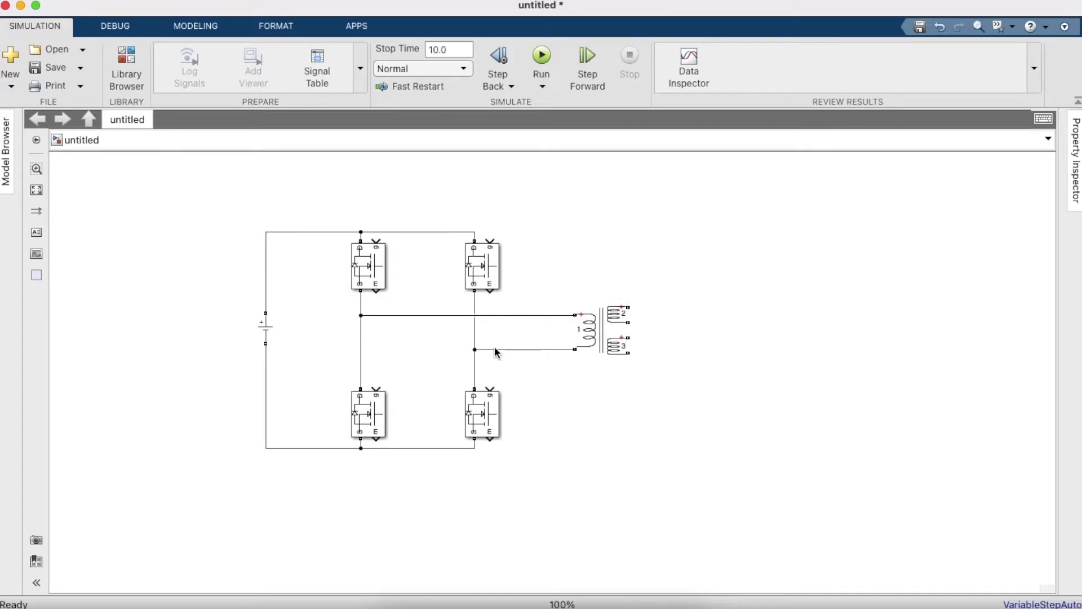
Switch the transformer's units to SI and set its nominal power and frequency to [480 250e3].
double_click(620, 322)
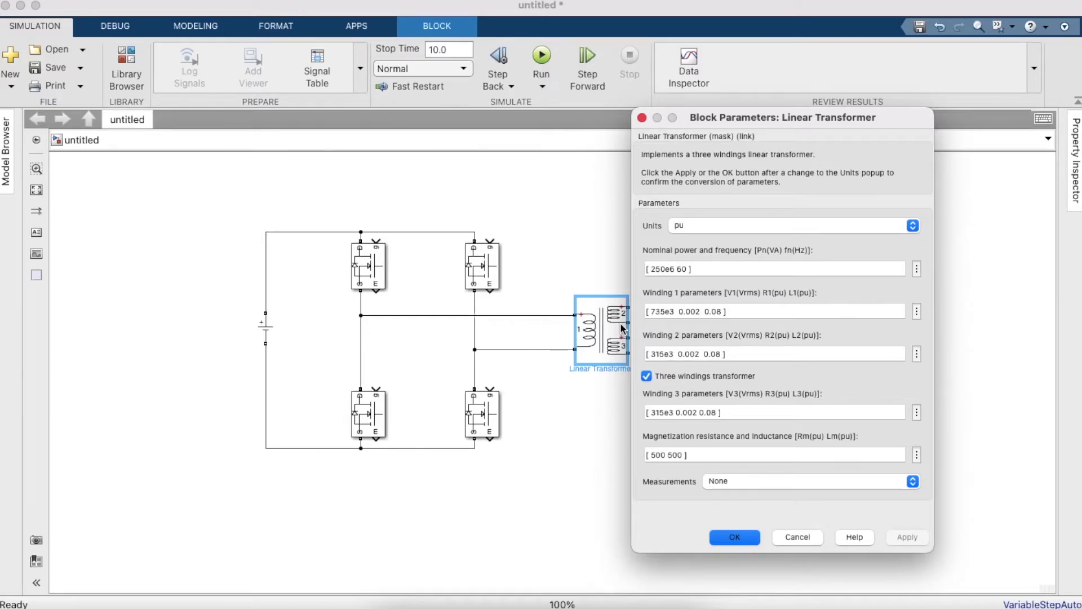
left_click(716, 224)
left_click(725, 216)
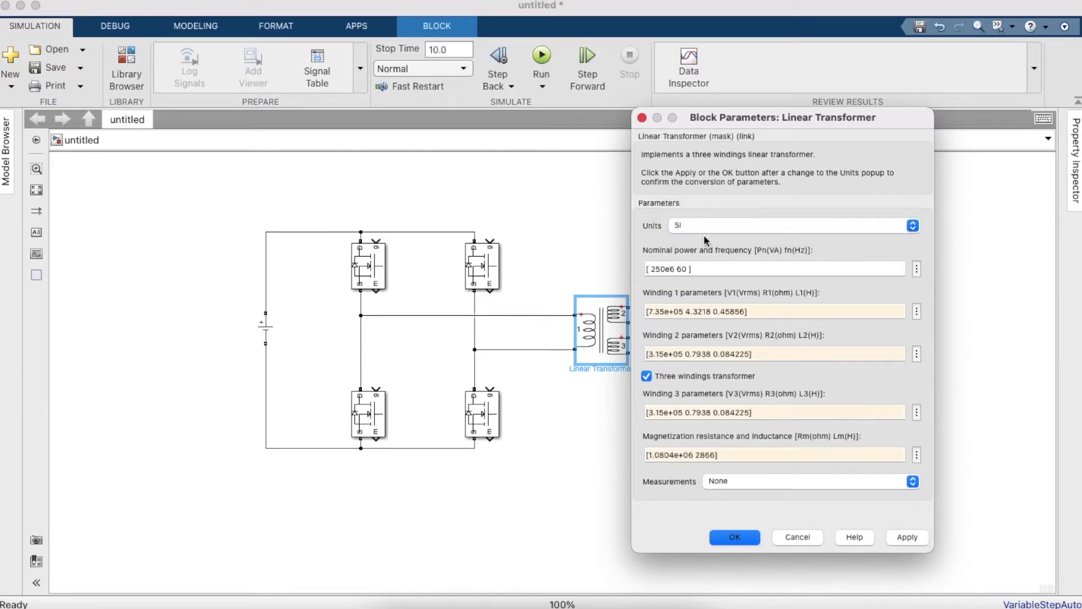
left_click(671, 269)
key("BackSpace")
key("BackSpace")
type("480 250e3")
Set the transformer's winding 1 voltage to 600 Vrms.
left_click_drag(676, 312, 679, 313)
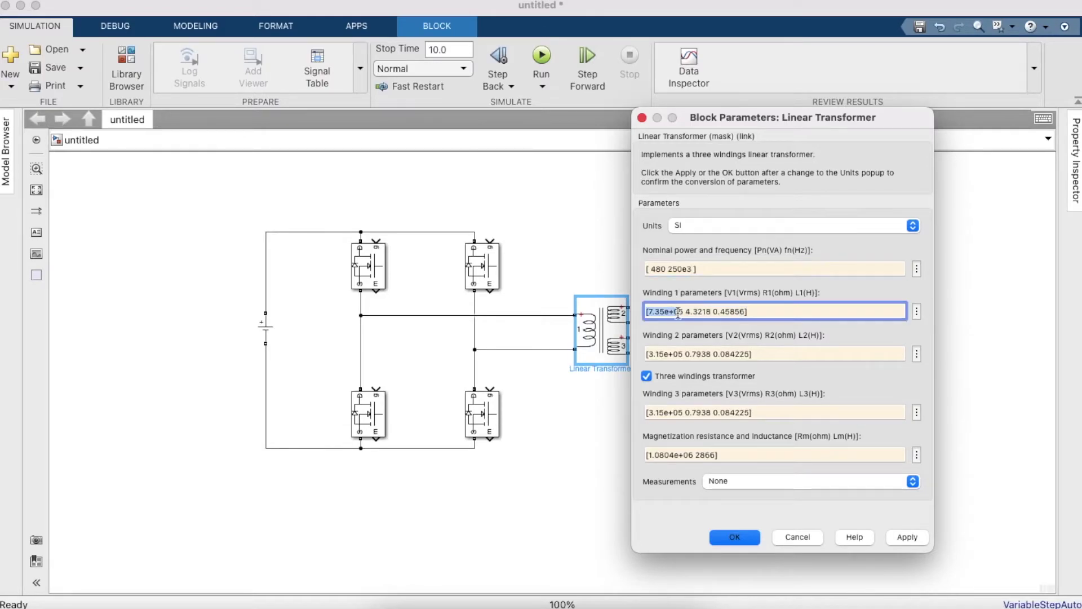
left_click(683, 313)
key("BackSpace")
key("BackSpace")
key("BackSpace")
key("BackSpace")
key("BackSpace")
key("BackSpace")
Set the transformer's winding 1 resistance to 4e-9 ohm.
key("BackSpace")
key("BackSpace")
key("BackSpace")
type("600")
key("Right")
key("Right")
key("Right")
key("Right")
key("Right")
key("Right")
key("BackSpace")
key("BackSpace")
key("BackSpace")
key("BackSpace")
key("BackSpace")
key("BackSpace")
type("4")
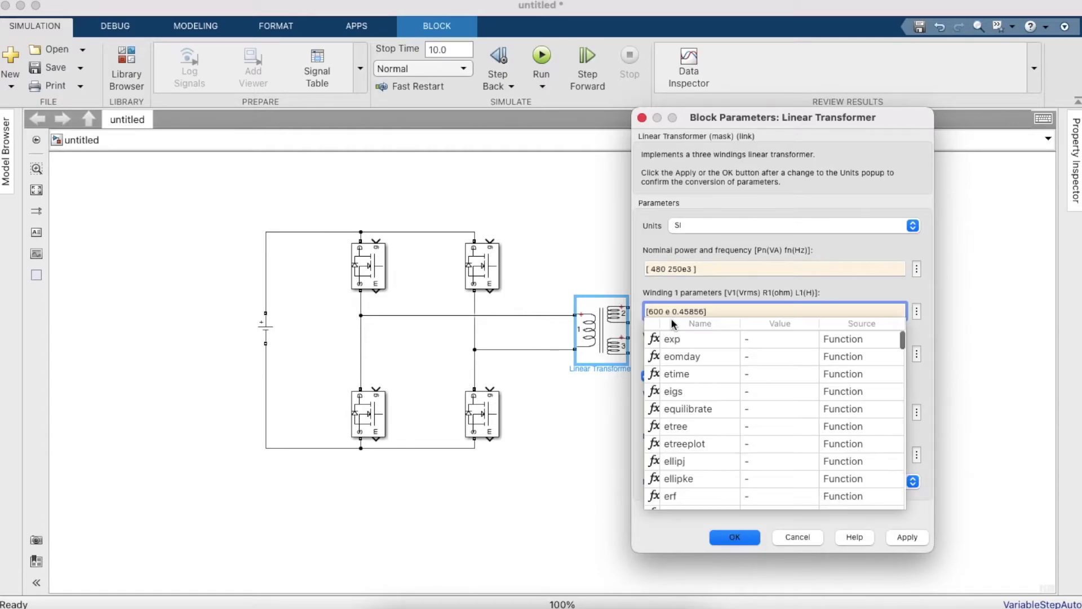
type("e-9")
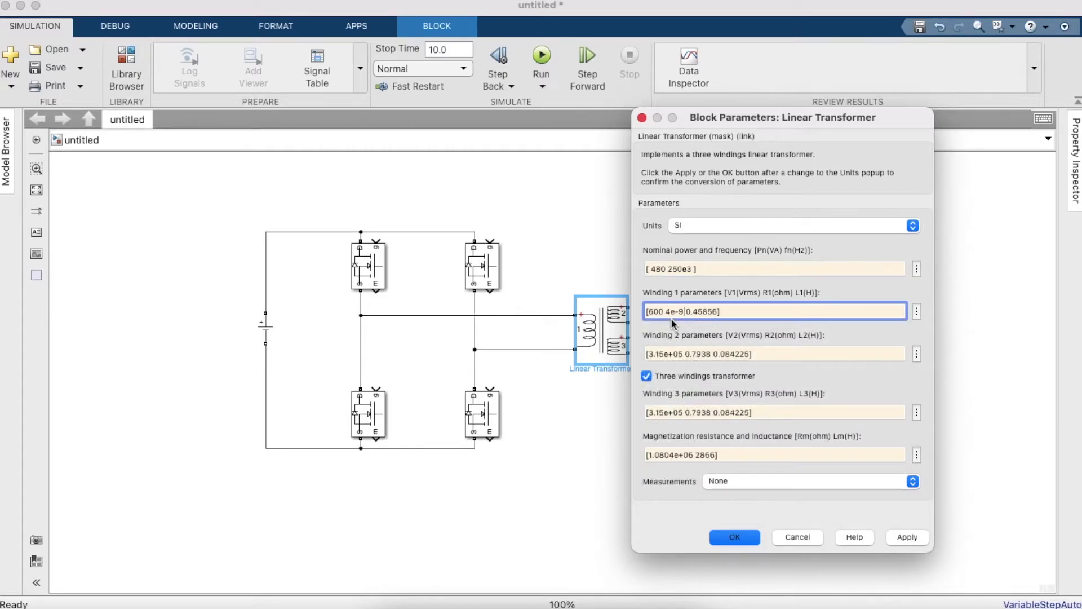
Set the transformer's winding 1 inductance to 0.5e-9 H.
key("Delete")
key("Delete")
key("Delete")
key("BackSpace")
key("BackSpace")
type("0.5e-9")
Set the transformer's winding 2 voltage to 15 Vrms.
left_click(672, 349)
key("Delete")
key("Delete")
key("BackSpace")
key("BackSpace")
key("BackSpace")
key("BackSpace")
key("BackSpace")
key("BackSpace")
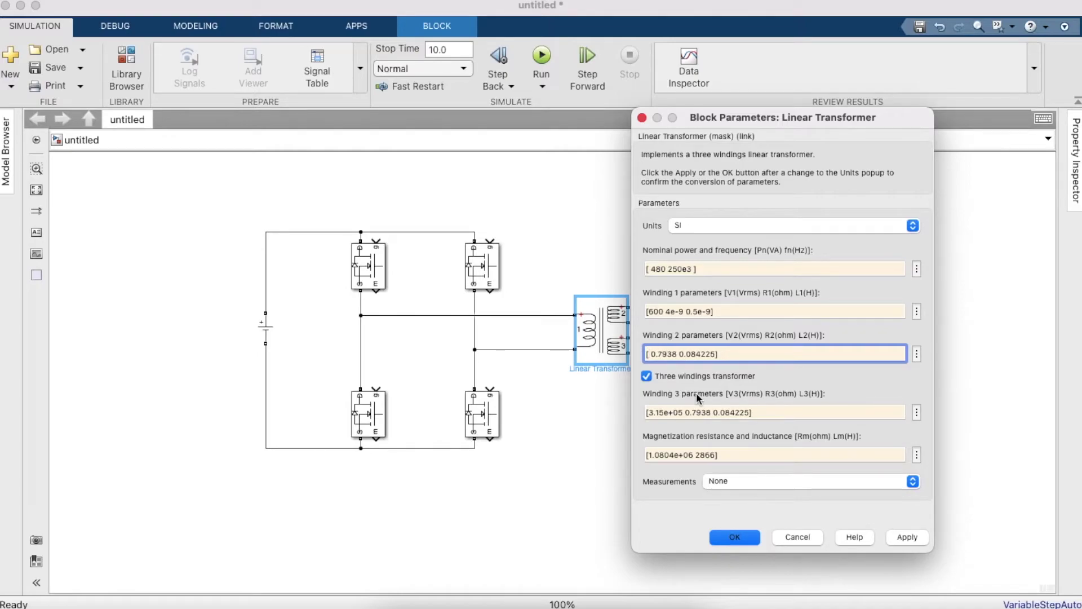
type("15")
Set the transformer's winding 2 resistance to 0.5e-9 ohm.
key("Right")
key("Right")
key("Right")
key("Right")
key("Right")
key("Right")
key("Right")
key("BackSpace")
key("BackSpace")
key("BackSpace")
key("BackSpace")
key("BackSpace")
key("BackSpace")
type("0.5")
key("Left")
type("e-9")
Set the winding 2 inductance to 0.06e-9 H and disable the three windings transformer option.
key("Right")
key("Right")
key("Right")
key("Right")
key("Right")
key("Right")
key("Right")
key("Right")
key("Right")
key("BackSpace")
key("BackSpace")
key("BackSpace")
key("BackSpace")
key("BackSpace")
key("BackSpace")
type("06e-9")
left_click(648, 376)
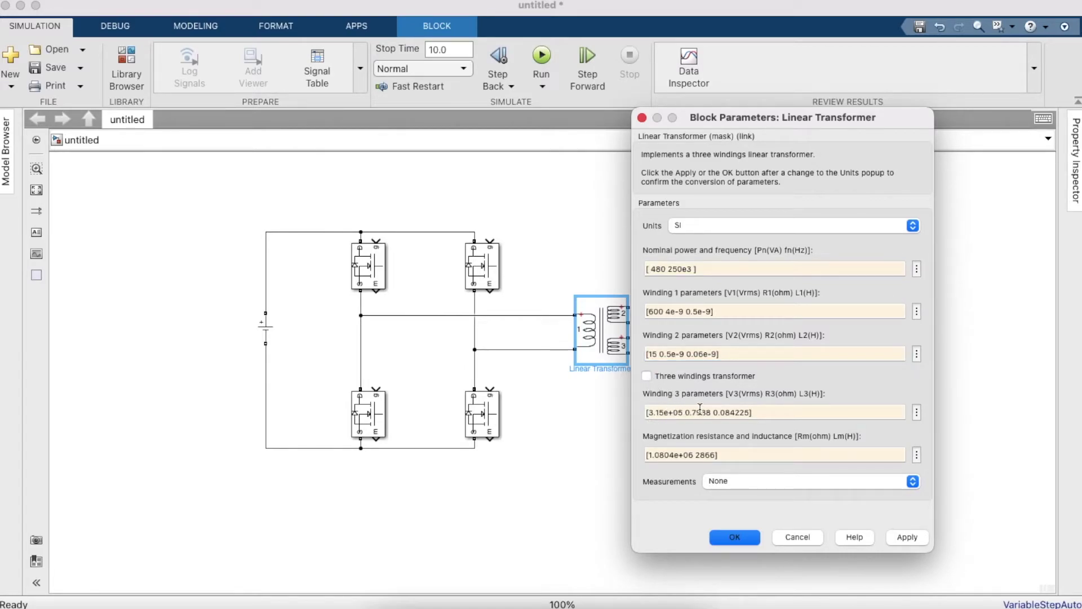
Edit the transformer's magnetization resistance and inductance entry and accept the block parameters.
left_click(759, 411)
left_click(735, 451)
left_click(690, 457)
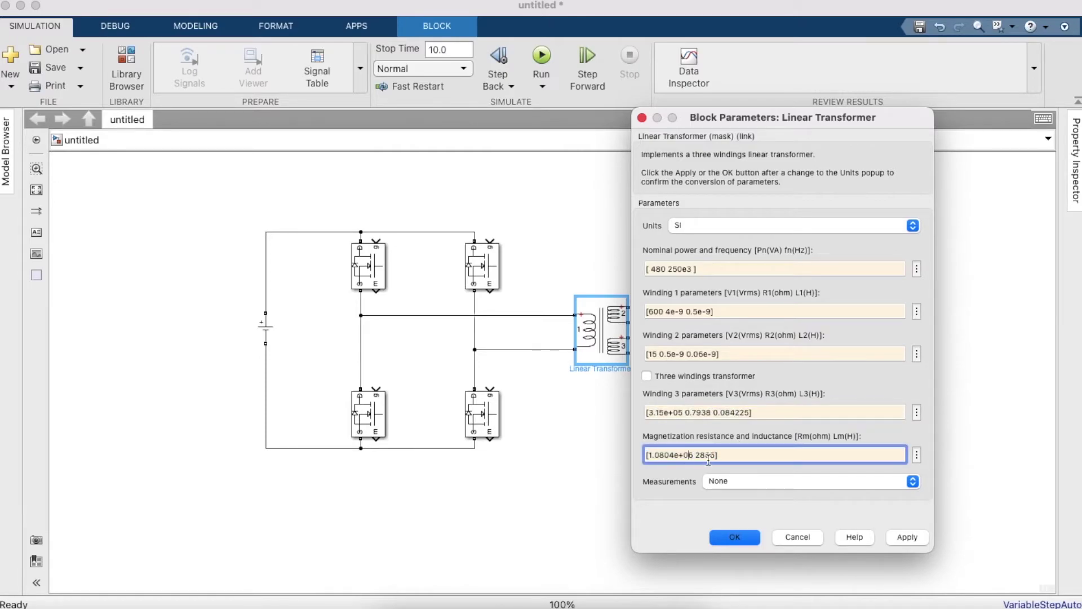
key("BackSpace")
key("BackSpace")
key("BackSpace")
key("BackSpace")
key("BackSpace")
key("BackSpace")
key("BackSpace")
key("BackSpace")
key("BackSpace")
key("BackSpace")
key("BackSpace")
type("[1e6")
key("BackSpace")
key("BackSpace")
type("00")
left_click(735, 536)
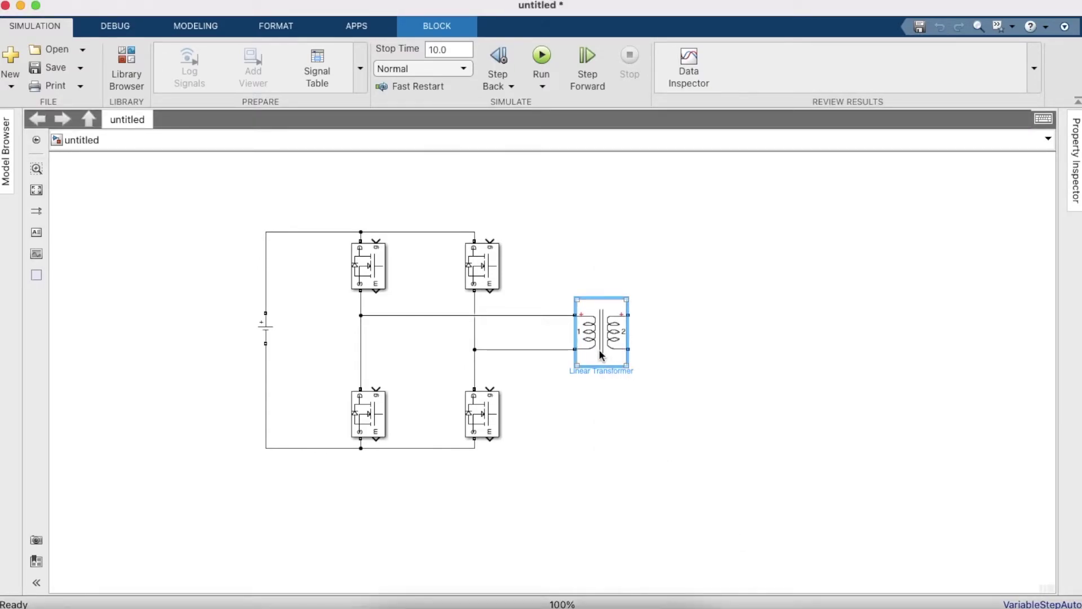
Insert a Diode block from Specialized Power Systems/Power Electronics beside the transformer's secondary and rotate it so it points upward.
left_click(684, 343)
double_click(716, 338)
type("D")
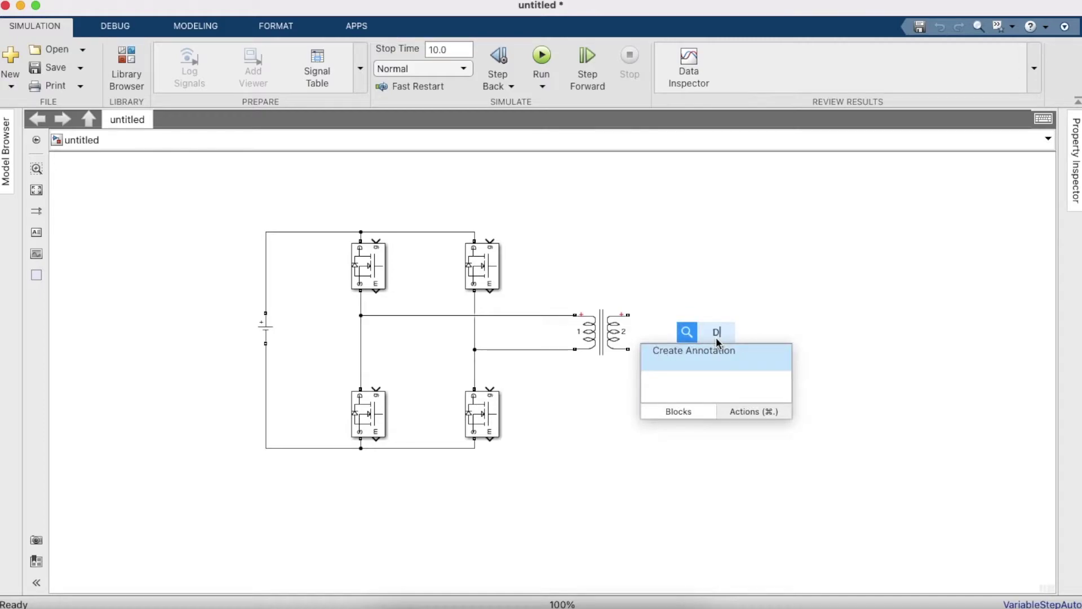
type("iode")
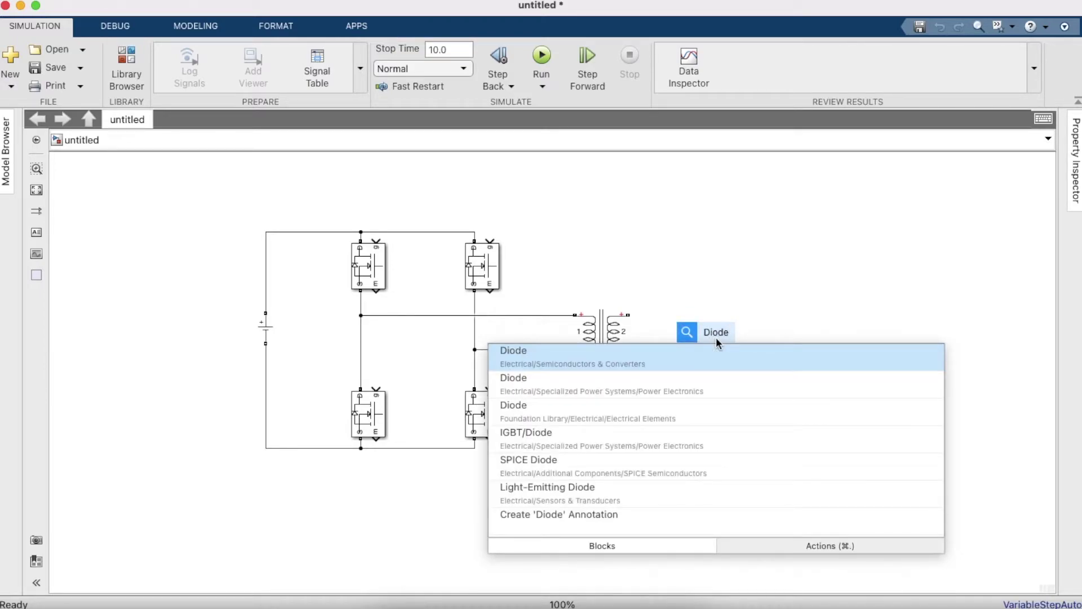
key("Down")
key("Return")
left_click(726, 324)
key("ctrl+r")
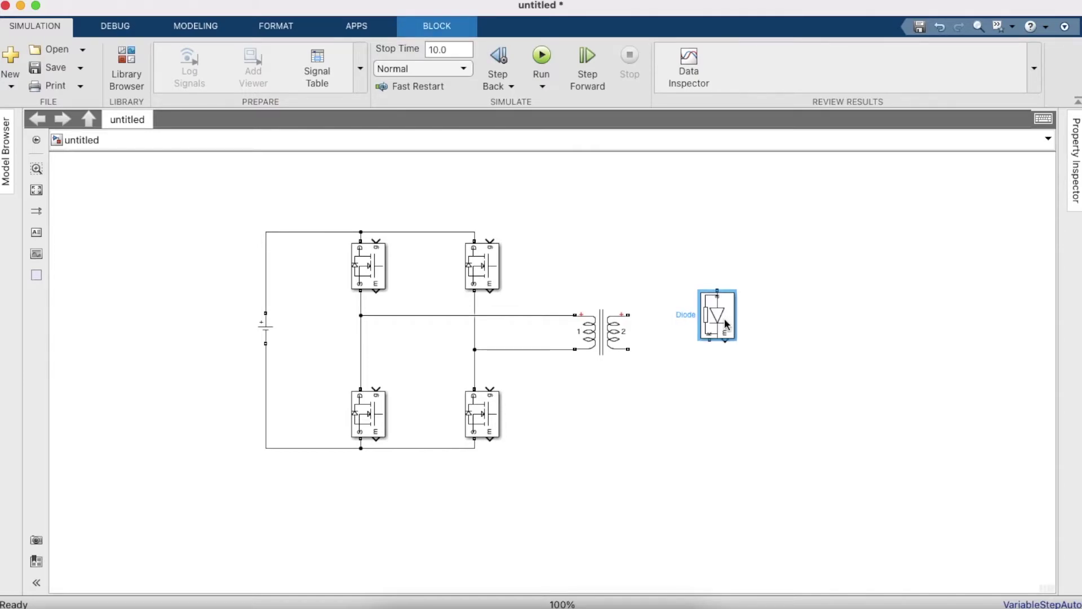
key("ctrl+r")
Copy the diode and place the copy directly below it, connected in series as the first rectifier leg.
key("ctrl+v")
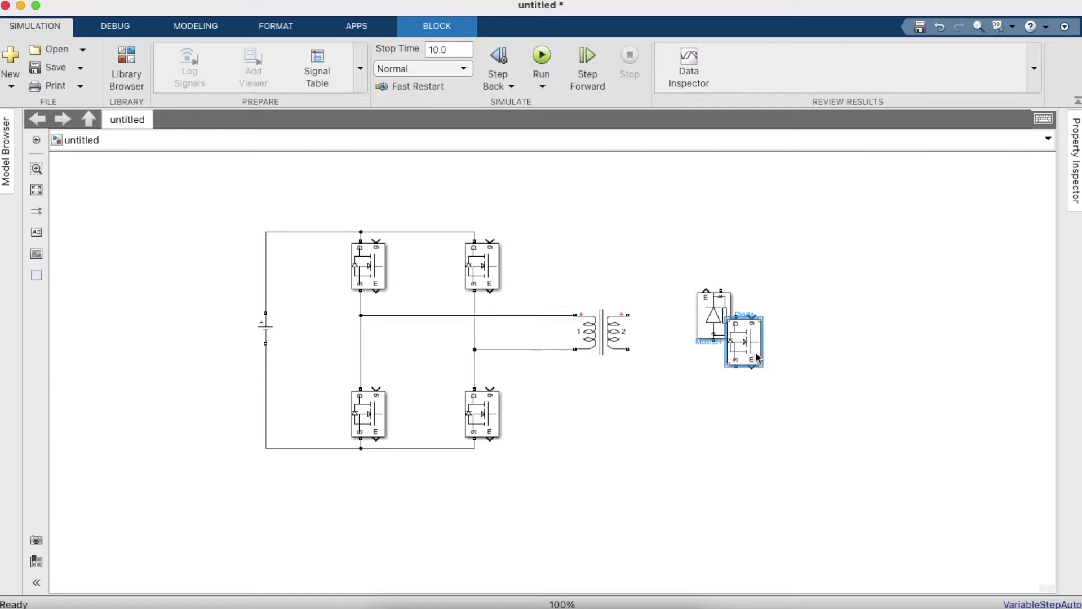
left_click(716, 325)
key("super+c")
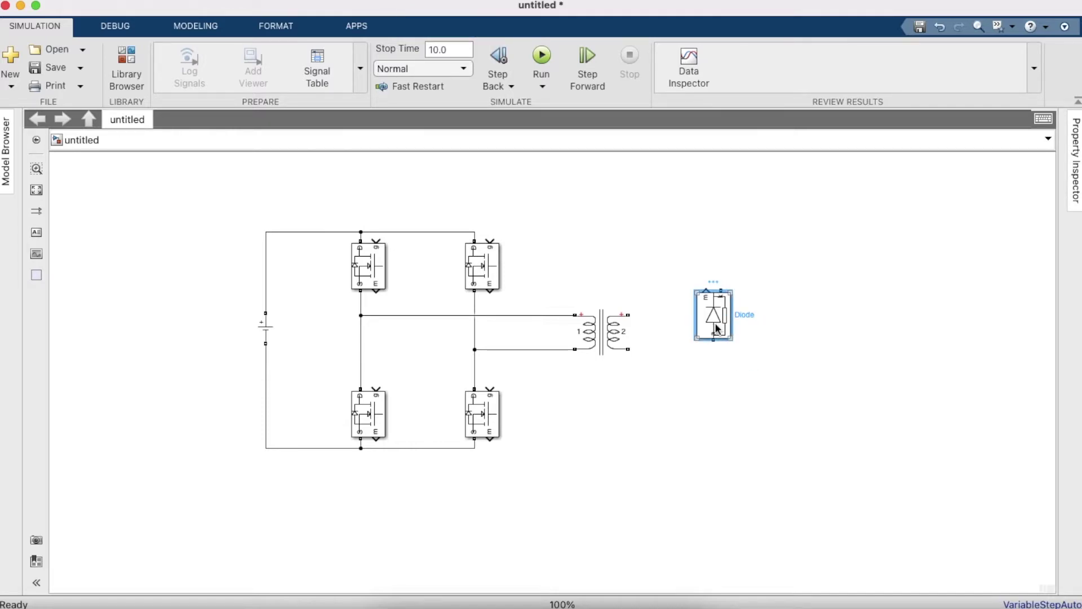
key("super+v")
left_click_drag(730, 333, 716, 371)
Duplicate the diode beside the first rectifier leg to build the second leg of the diode bridge.
left_click(722, 325)
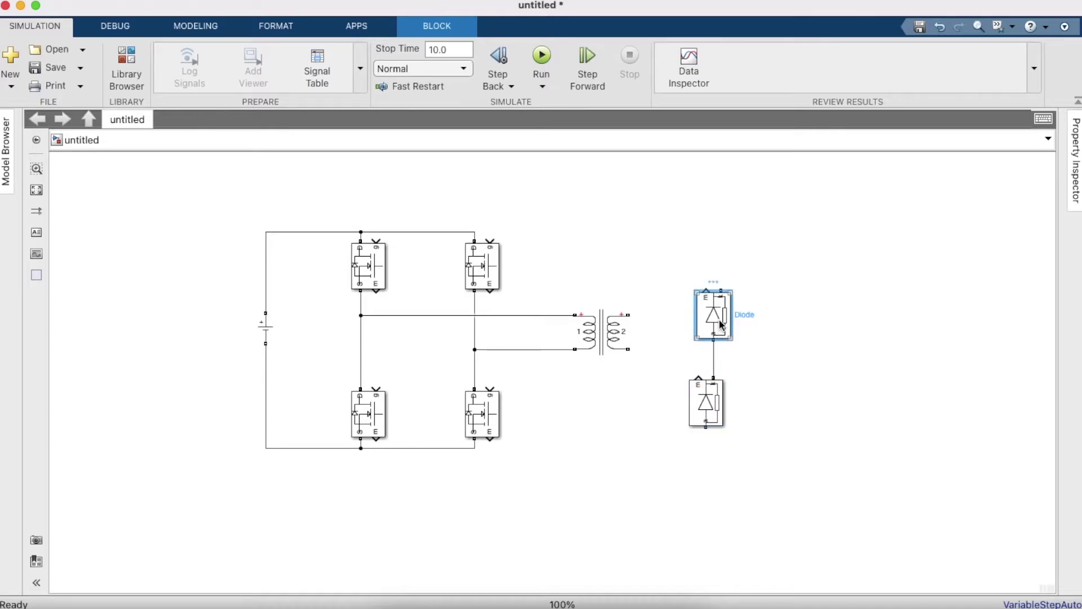
key("super+v")
left_click_drag(729, 332, 806, 324)
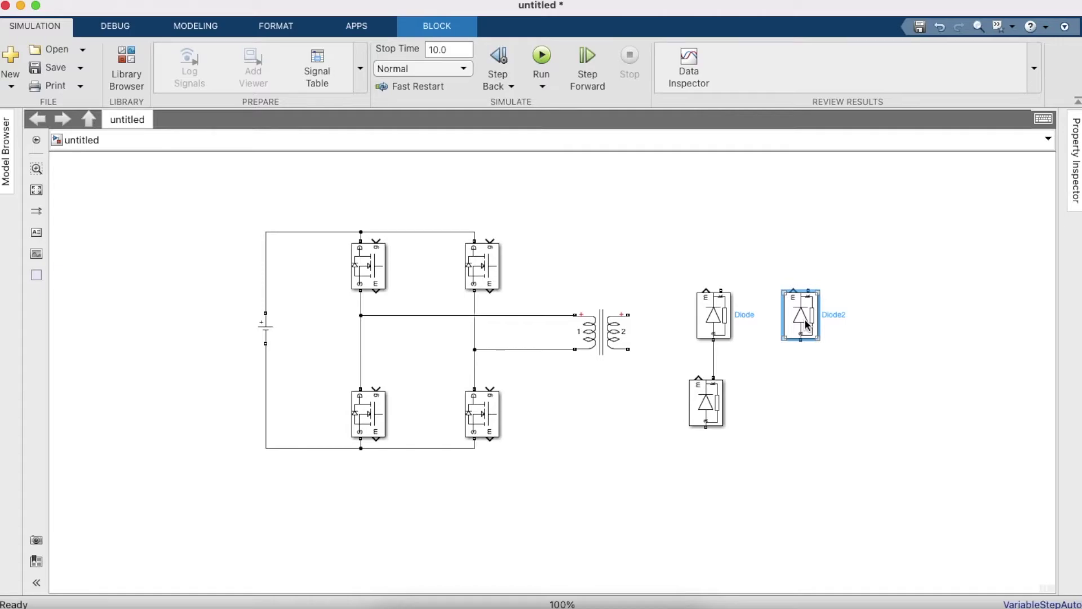
mouse_move(806, 320)
left_mouse_down()
mouse_move(802, 416)
mouse_move(801, 340)
left_mouse_up()
Align the four diodes with the MOSFET rows and wire the transformer's secondary terminals to the midpoints of the two diode legs.
left_click(716, 292)
left_click_drag(716, 292, 716, 250)
left_click(704, 320)
left_click_drag(705, 320, 714, 316)
left_click_drag(811, 314, 812, 264)
left_click_drag(804, 404, 799, 404)
left_click_drag(628, 350, 800, 357)
Connect the lower ends of the two diode legs together and join their upper ends.
mouse_move(706, 408)
left_mouse_down()
mouse_move(706, 418)
mouse_move(793, 442)
left_mouse_up()
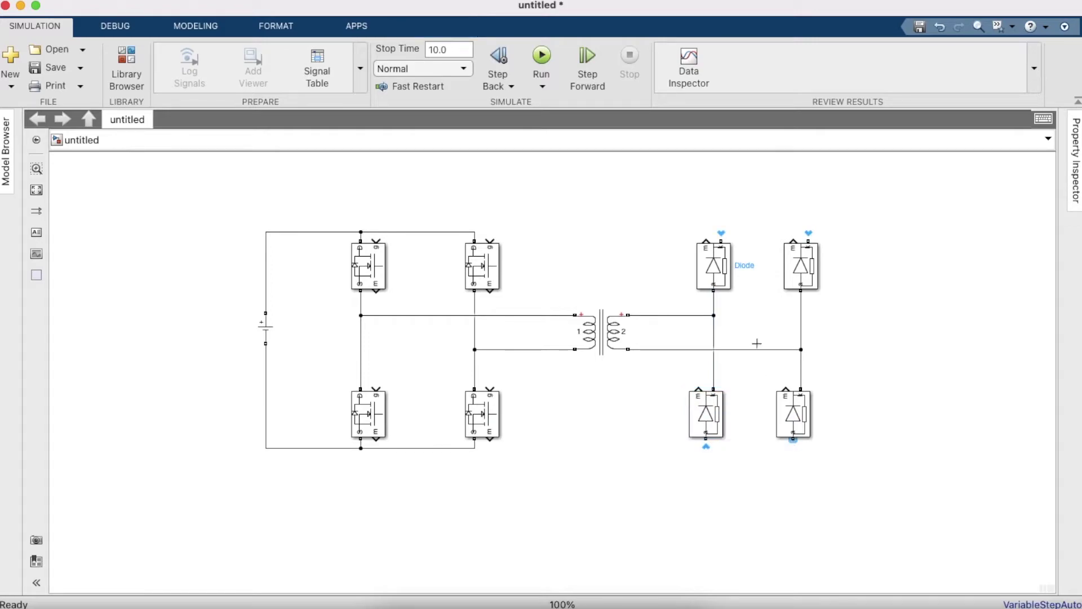
left_click_drag(712, 443, 708, 448)
left_click_drag(722, 239, 810, 235)
Search the block library for Series RLC and place a Series RLC Branch at the diode bridge's upper output rail.
left_click(125, 74)
left_click_drag(420, 101, 454, 100)
left_click(454, 100)
key("BackSpace")
key("BackSpace")
key("BackSpace")
key("BackSpace")
key("BackSpace")
key("BackSpace")
key("BackSpace")
key("BackSpace")
key("BackSpace")
key("BackSpace")
key("BackSpace")
key("BackSpace")
key("BackSpace")
key("BackSpace")
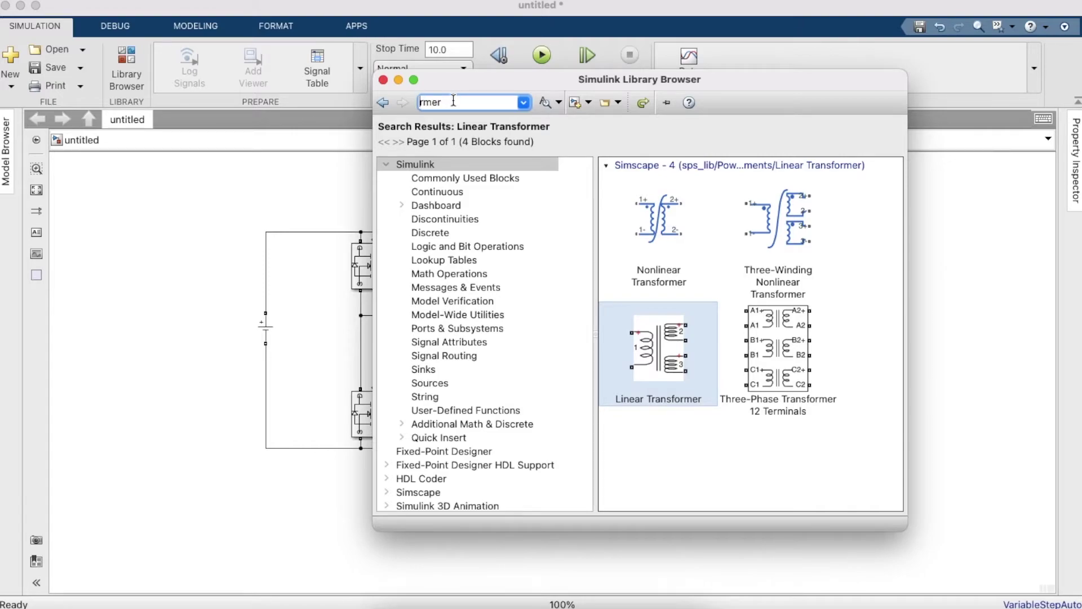
key("Delete")
key("Delete")
key("Delete")
key("Delete")
type("Series R")
key("Return")
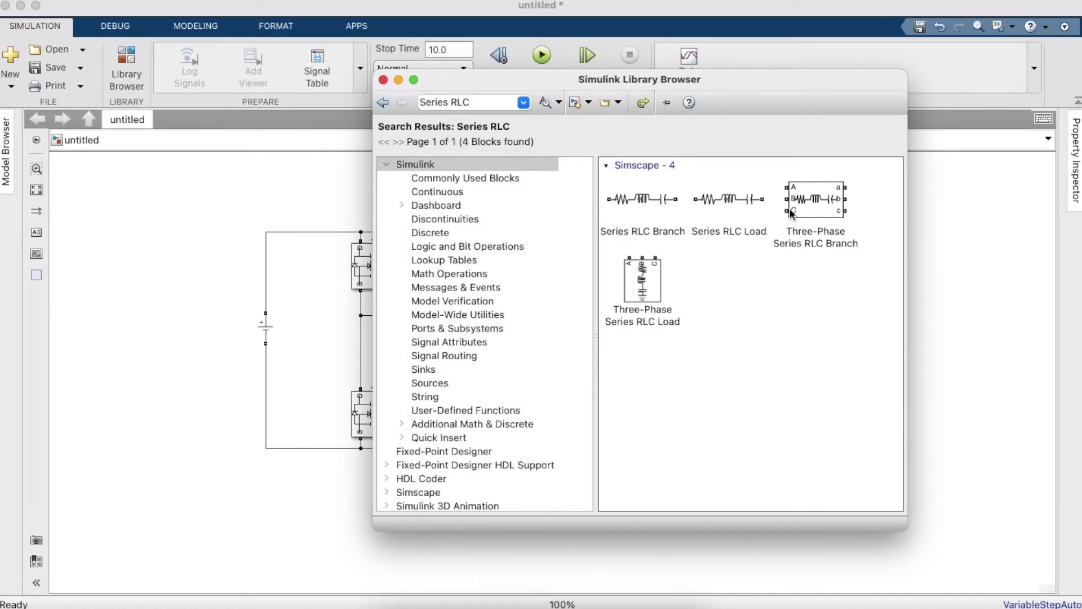
left_click_drag(633, 198, 872, 235)
Set the Series RLC Branch type to L with an inductance of 0.6e-6 H.
double_click(871, 236)
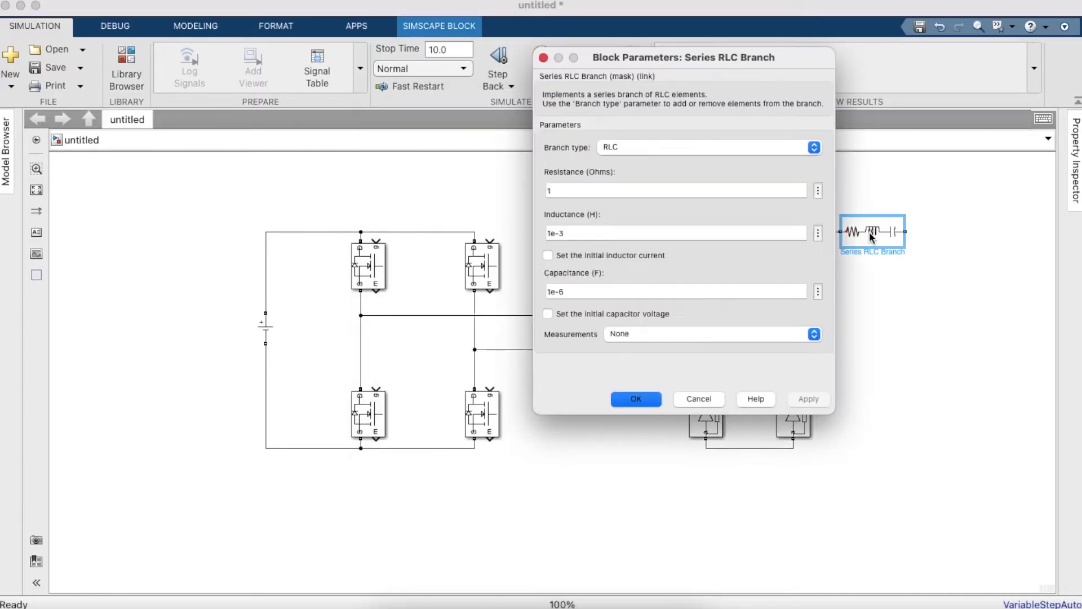
left_click(628, 148)
left_click(628, 169)
triple_click(632, 190)
key("BackSpace")
type("0.6")
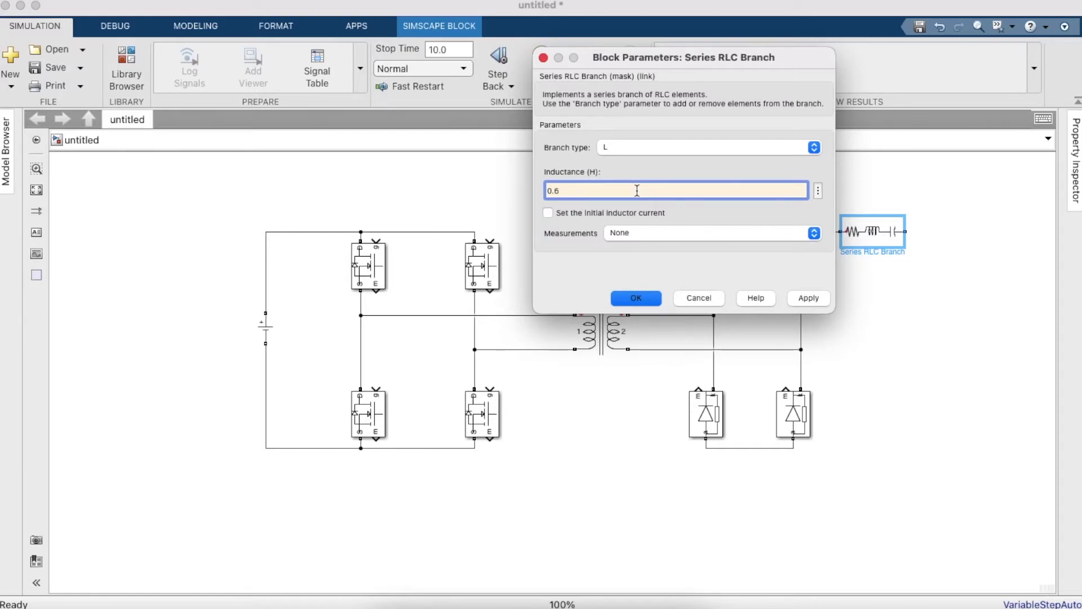
key("Return")
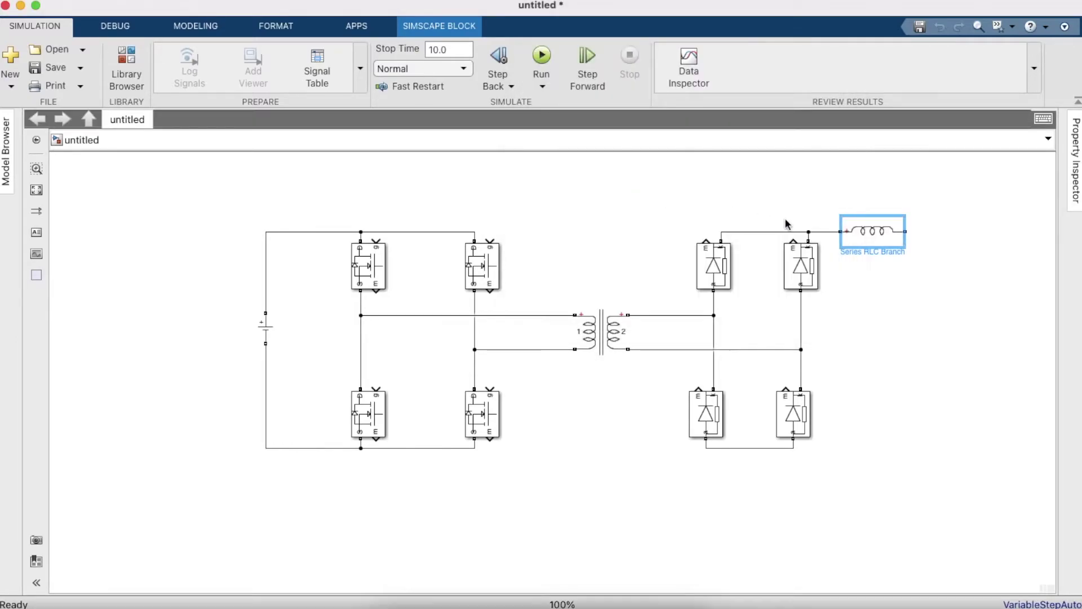
Duplicate the inductor branch, rotate the copy to vertical, and wire it to the output end of the series inductor.
left_click_drag(867, 236, 921, 367)
key("super+r")
left_click_drag(925, 328, 916, 231)
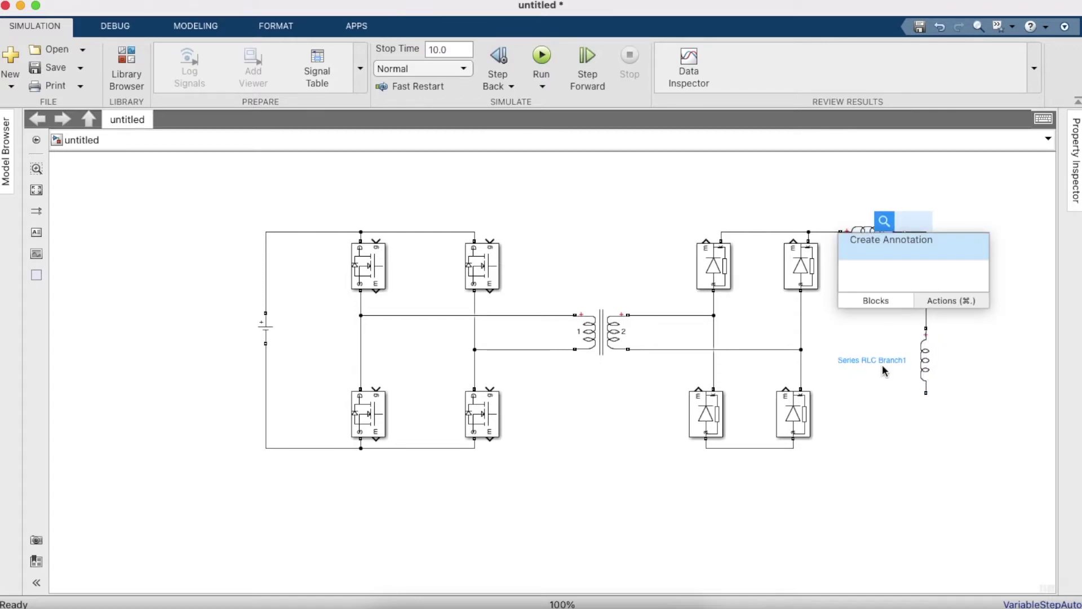
Change the vertical Series RLC Branch to type C with a capacitance of 106.66e-6 F and wire its lower end to the diode bridge's lower rail.
double_click(922, 369)
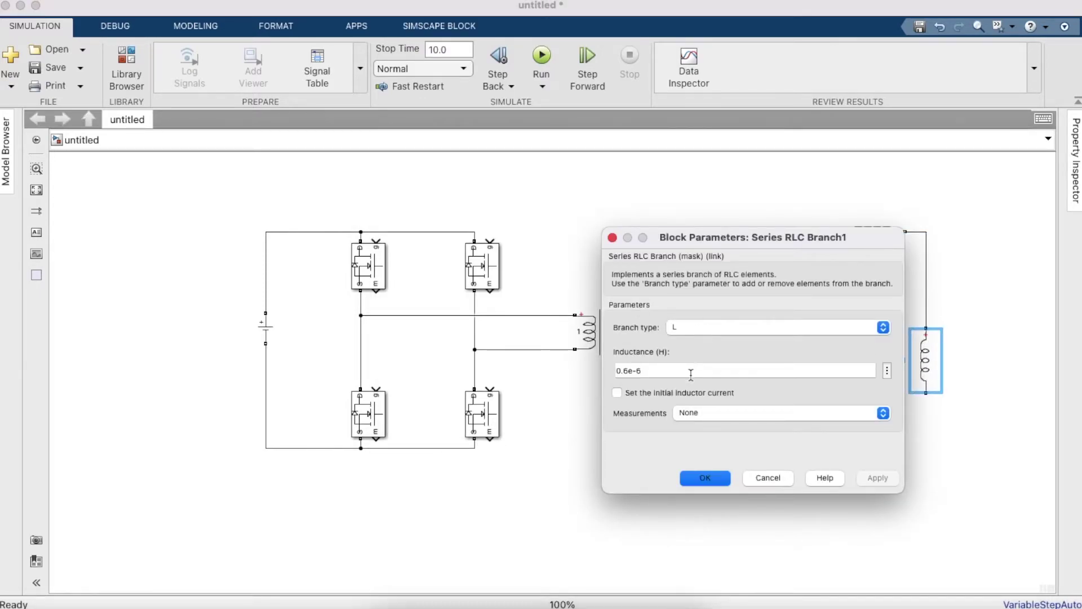
left_click(691, 371)
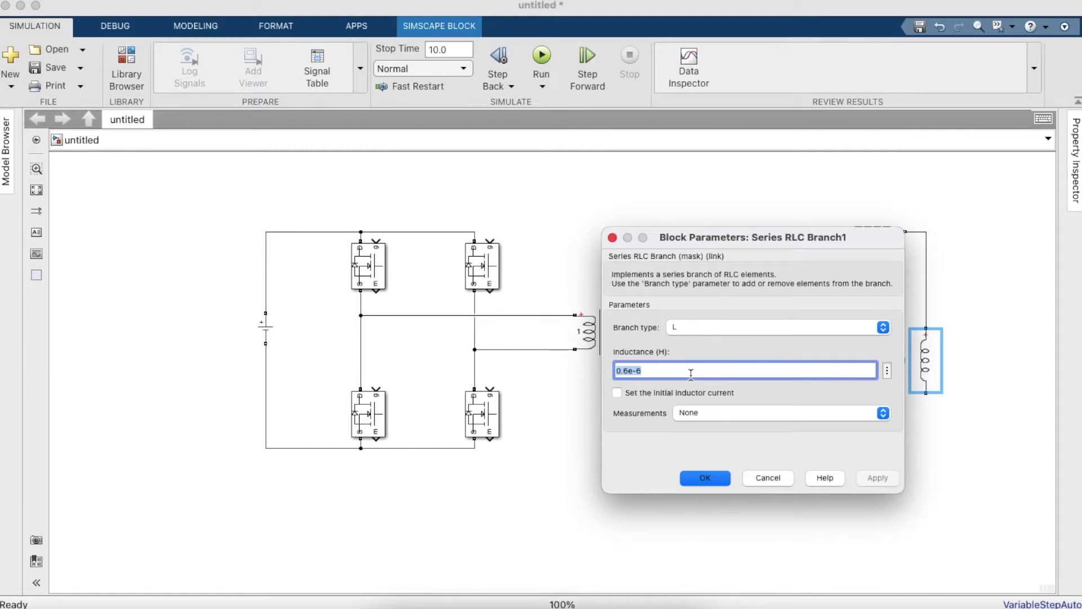
key("BackSpace")
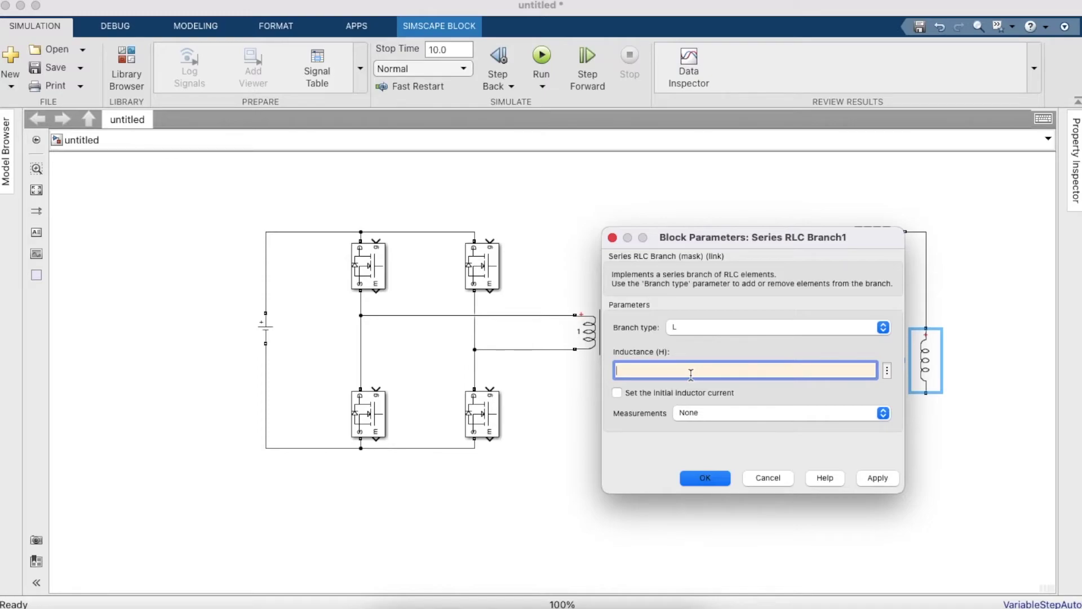
left_click(736, 338)
left_click(738, 341)
left_click(705, 369)
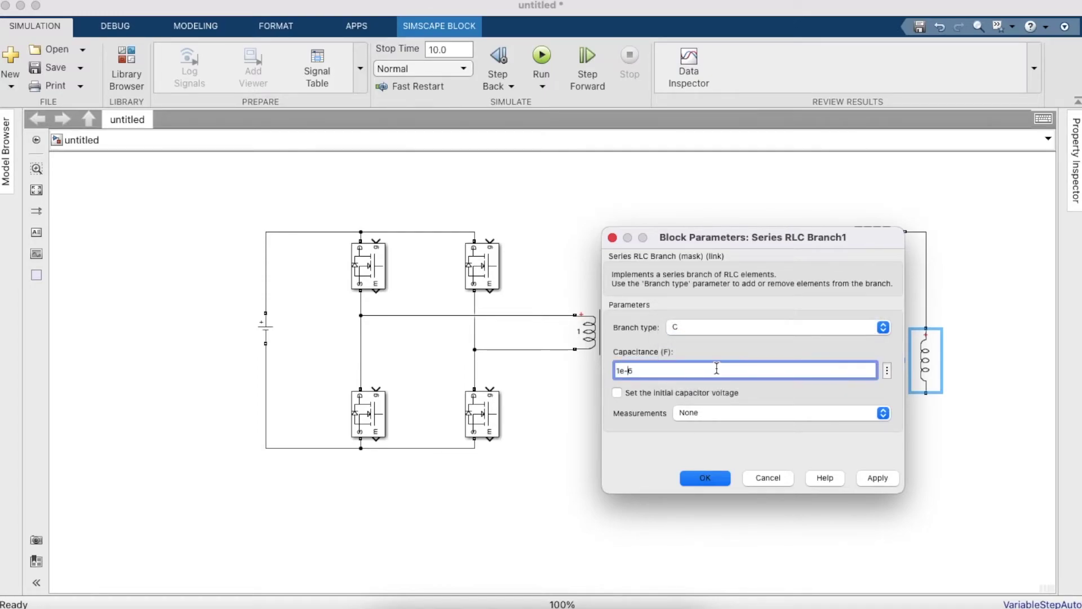
type("06.")
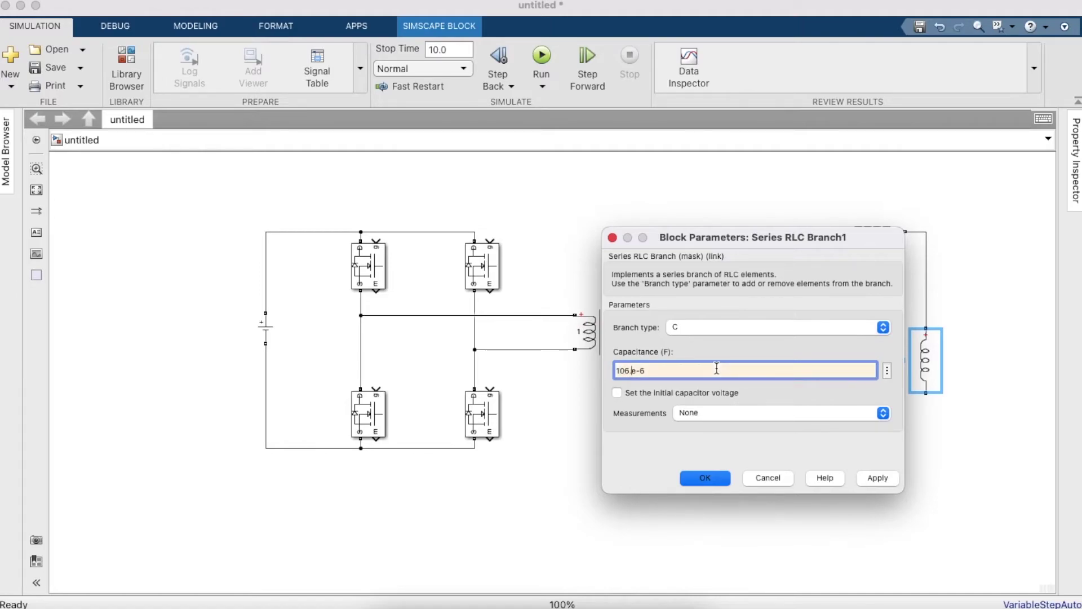
type("66")
key("Return")
left_click(925, 395)
left_click_drag(800, 449, 797, 446)
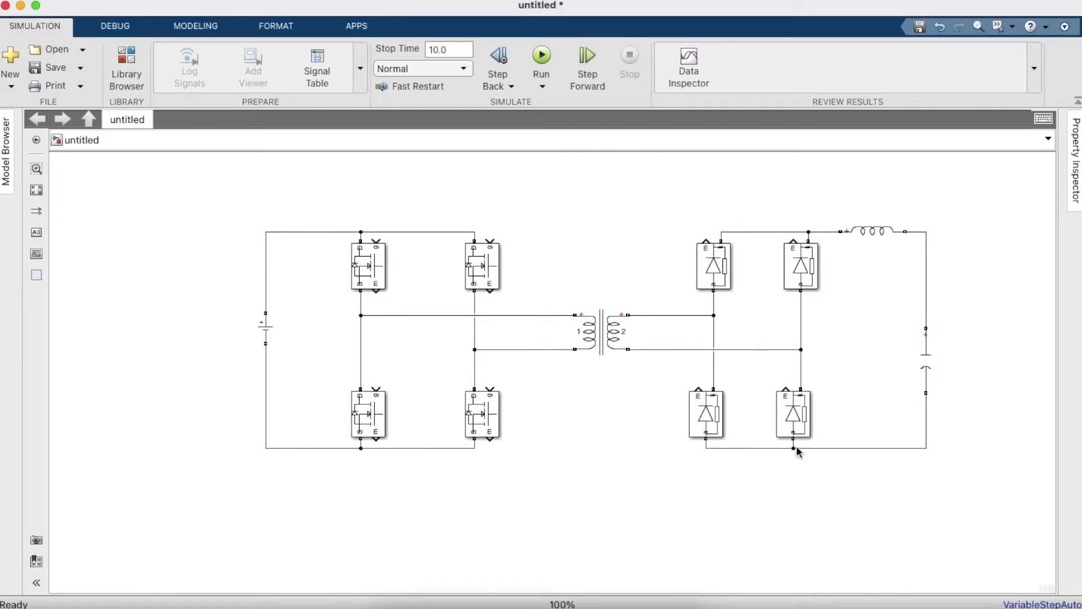
Duplicate the capacitor branch beside the original and set the copy to type R with a resistance of 12/40 ohms.
left_click(924, 377)
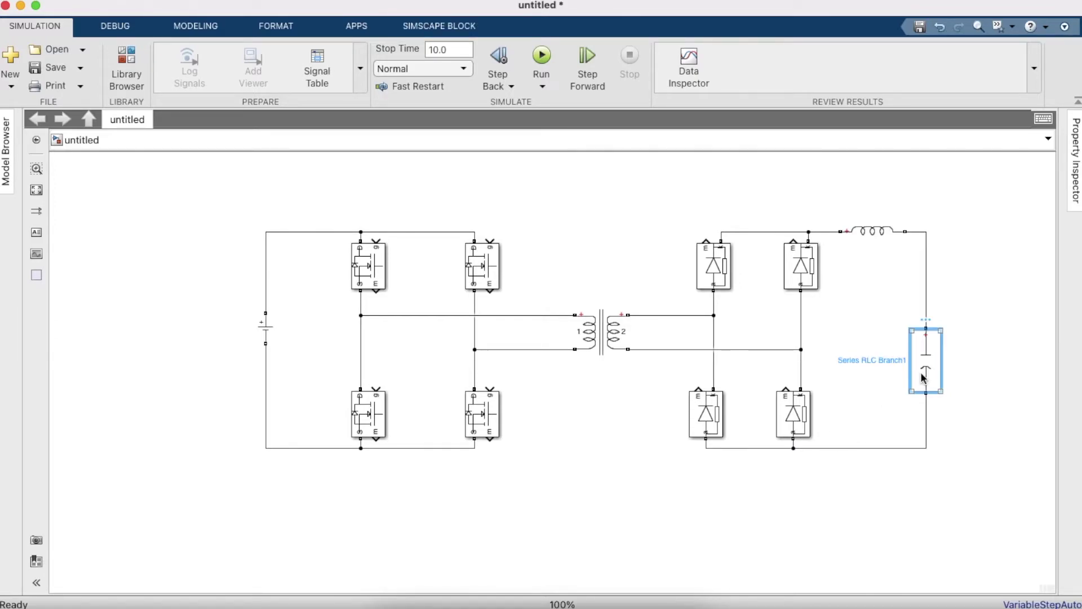
left_click_drag(923, 378, 996, 359)
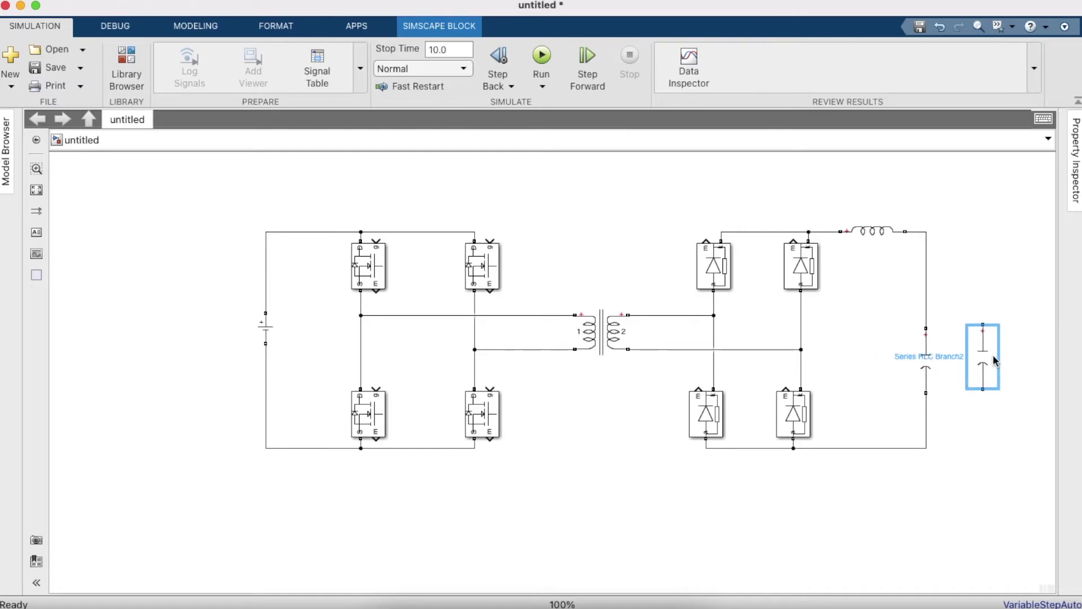
double_click(983, 358)
left_click_drag(567, 151, 851, 236)
left_click(778, 324)
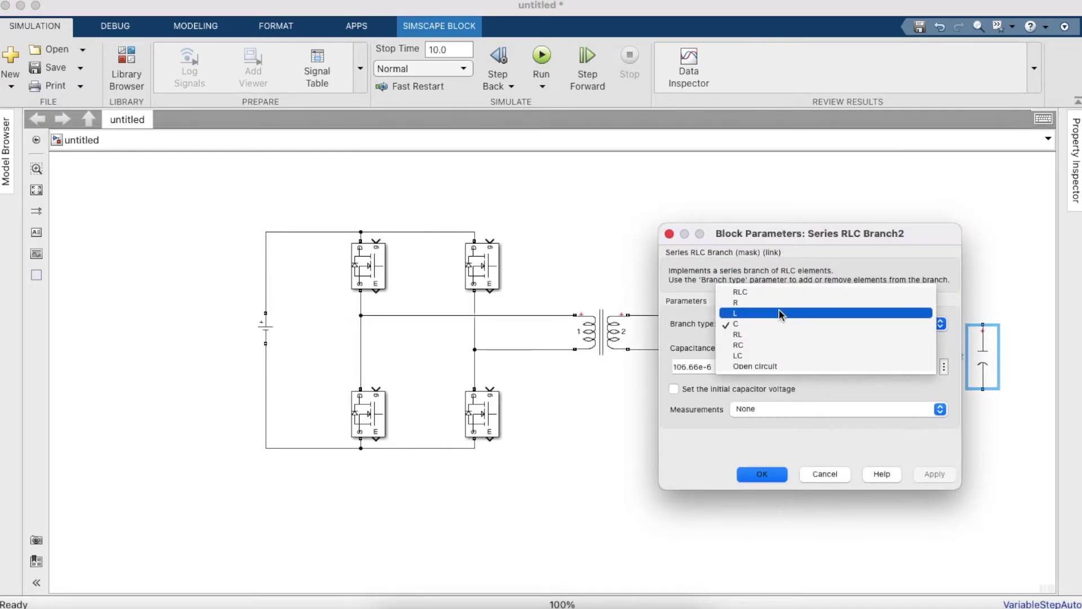
left_click(780, 303)
left_click(733, 364)
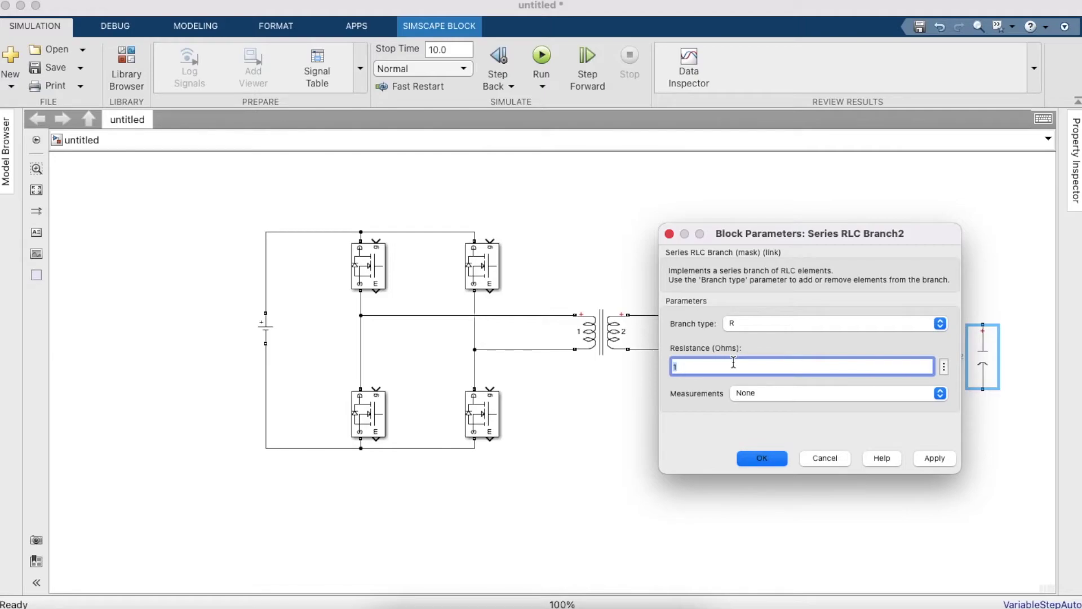
key("BackSpace")
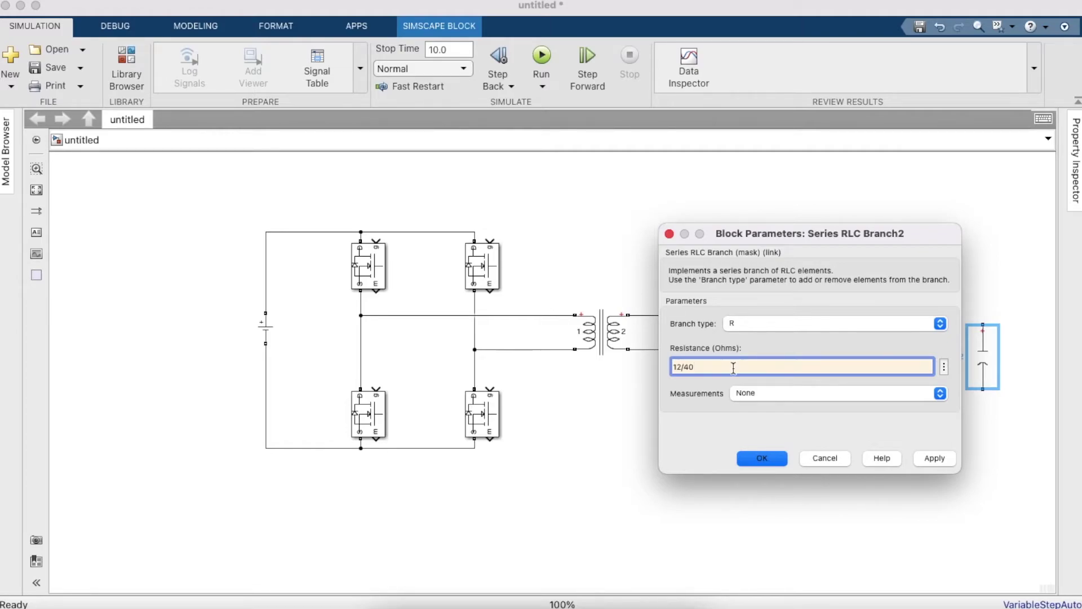
left_click(762, 459)
Wire both ends of the load resistor to the output rails in parallel with the capacitor.
left_click_drag(984, 324, 926, 232)
left_click(919, 241)
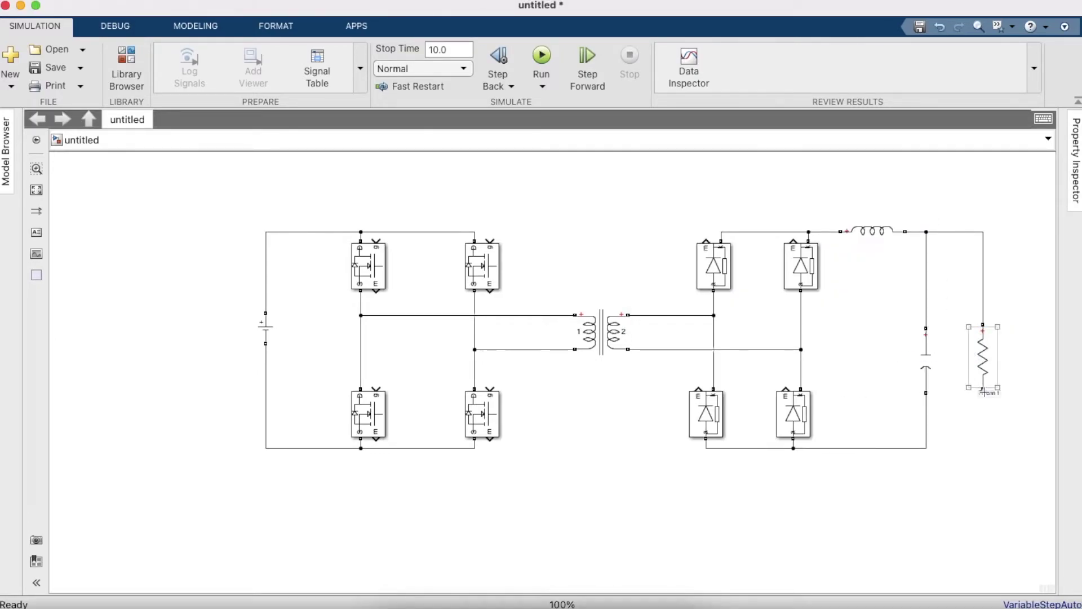
left_click_drag(983, 389, 926, 449)
left_click(930, 470)
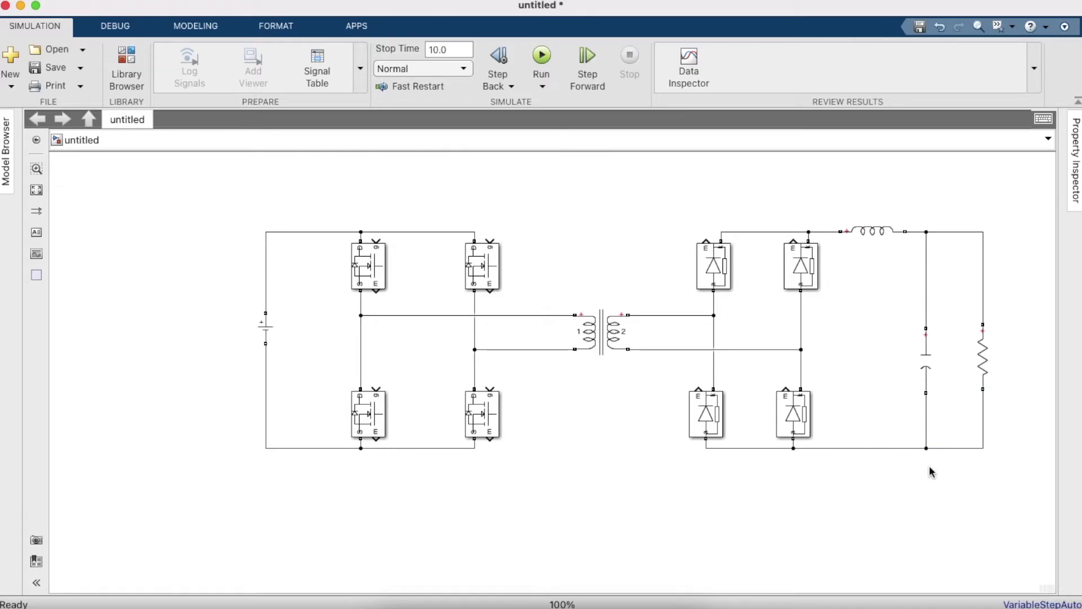
Place a Goto block above the first MOSFET leg and try to connect it to the upper-left MOSFET's gate.
left_click_drag(1019, 303, 1075, 302)
double_click(460, 230)
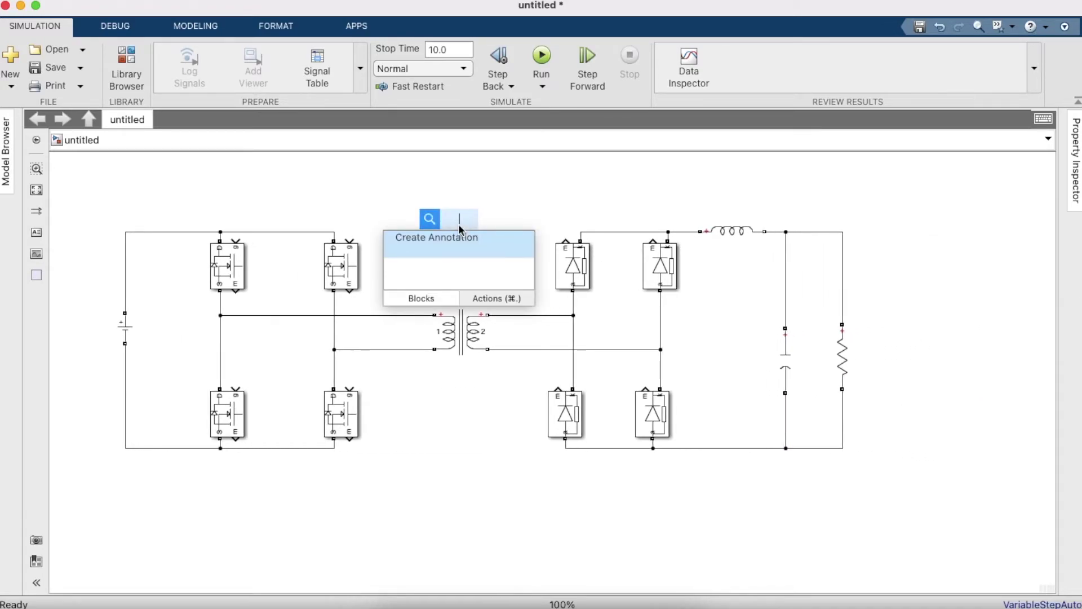
type("goto")
key("Return")
left_click_drag(460, 226, 241, 242)
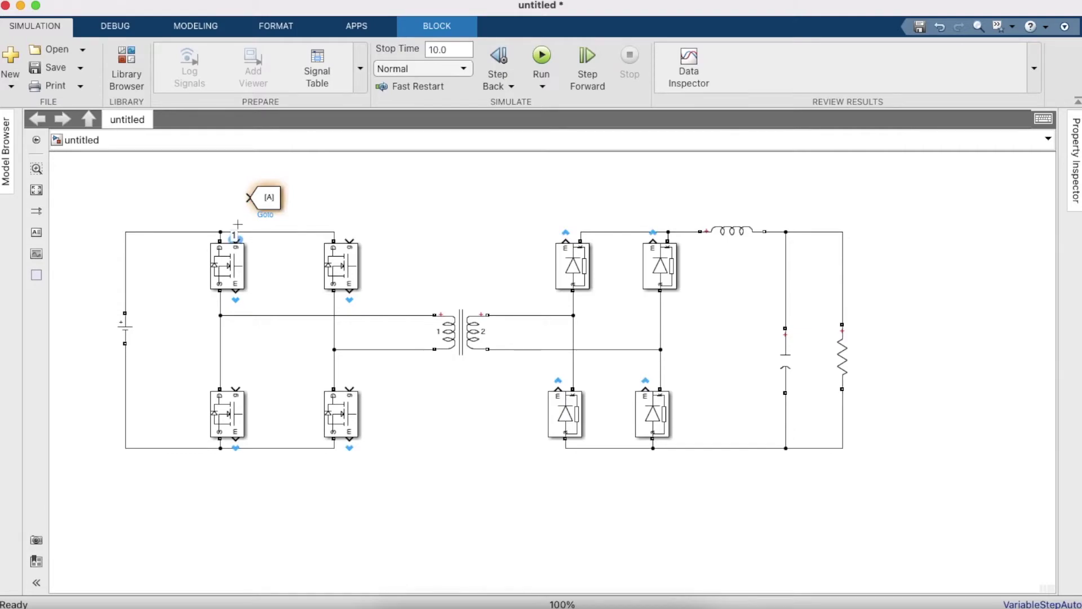
left_click(238, 238)
left_click(236, 239)
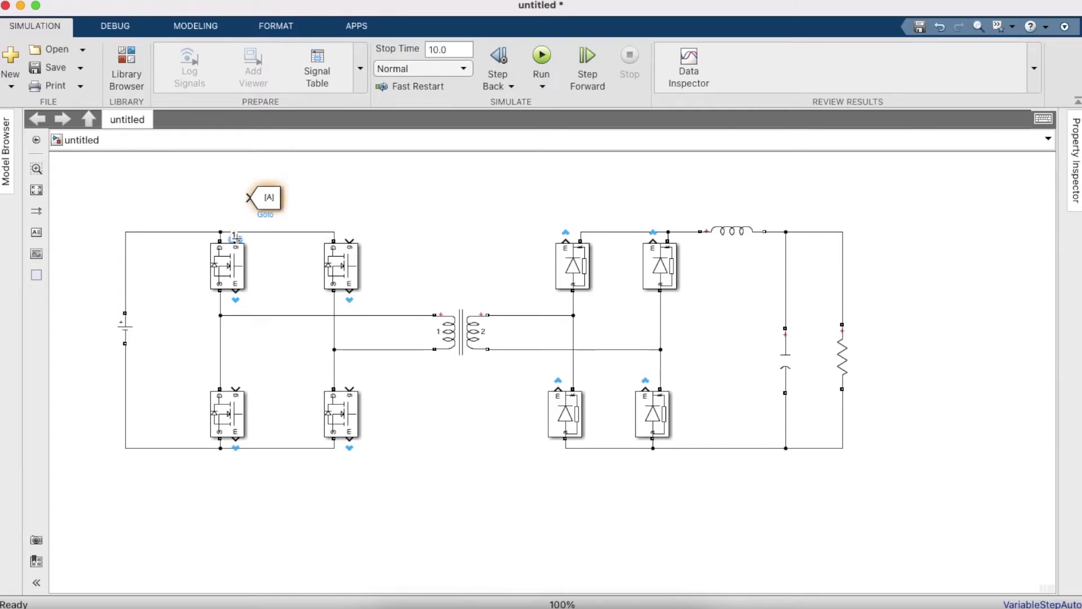
Replace the Goto block with a From block wired to the upper-left MOSFET's gate.
left_click(259, 207)
left_click_drag(286, 200, 234, 232)
left_click(209, 197)
left_click(266, 198)
key("Delete")
Set the tag of the upper-left MOSFET's From block to PWM1.
double_click(188, 198)
key("BackSpace")
type("PWM1")
key("Return")
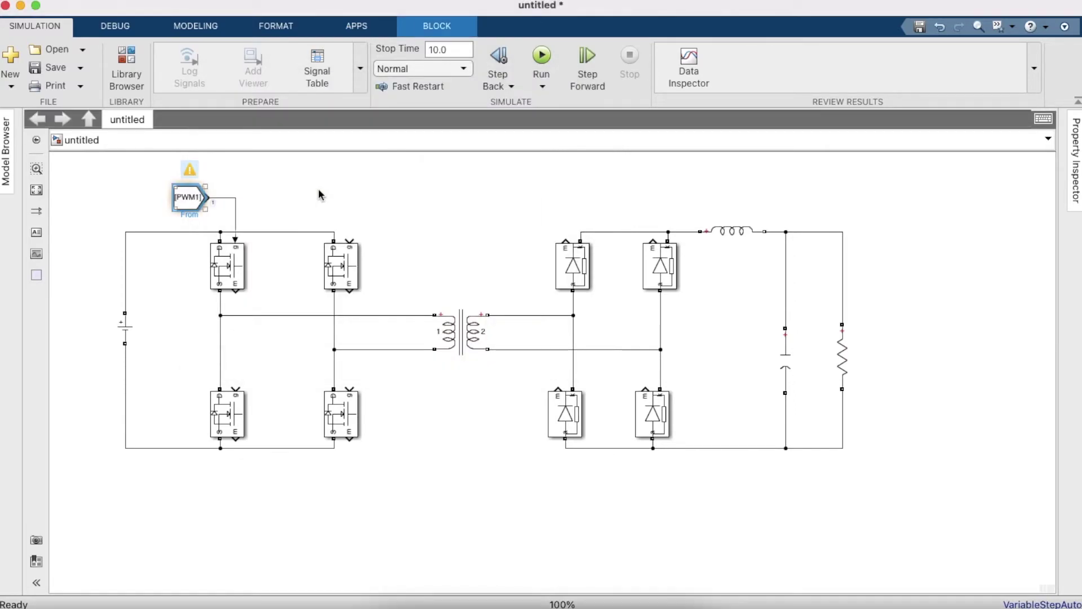
left_click(190, 195)
left_click(189, 174)
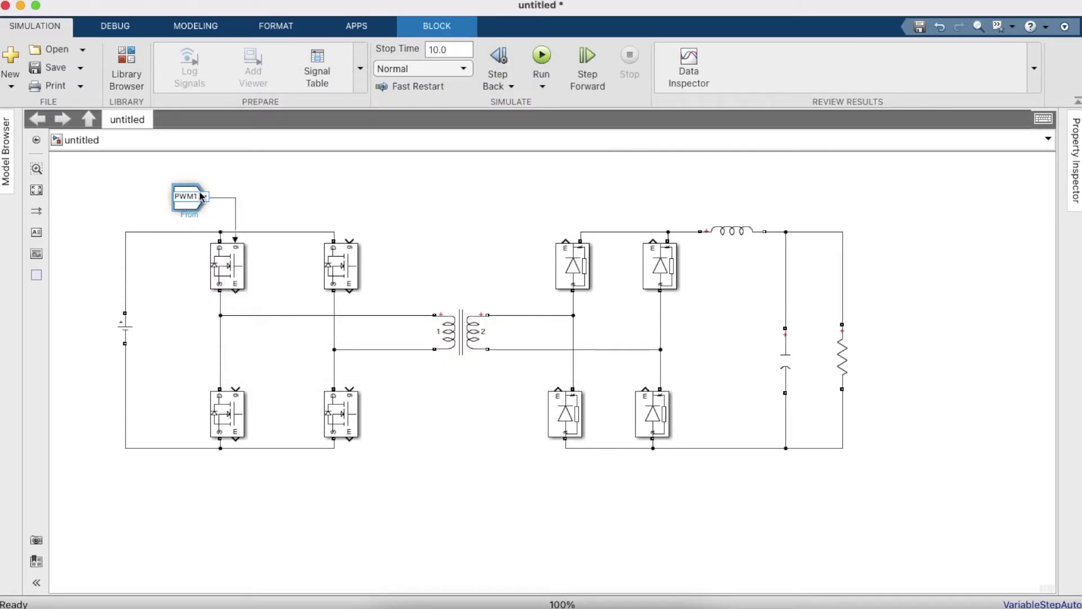
left_click(189, 209)
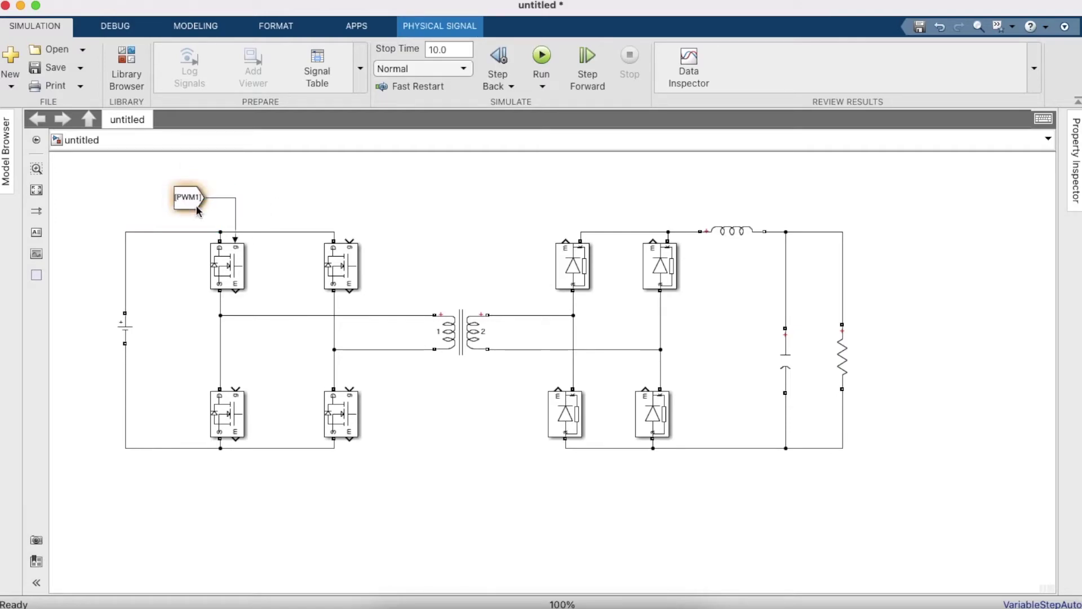
Copy the PWM1 From block to the lower-left MOSFET, connect it to the gate, and set its tag to PWM2.
left_click_drag(188, 210, 171, 372)
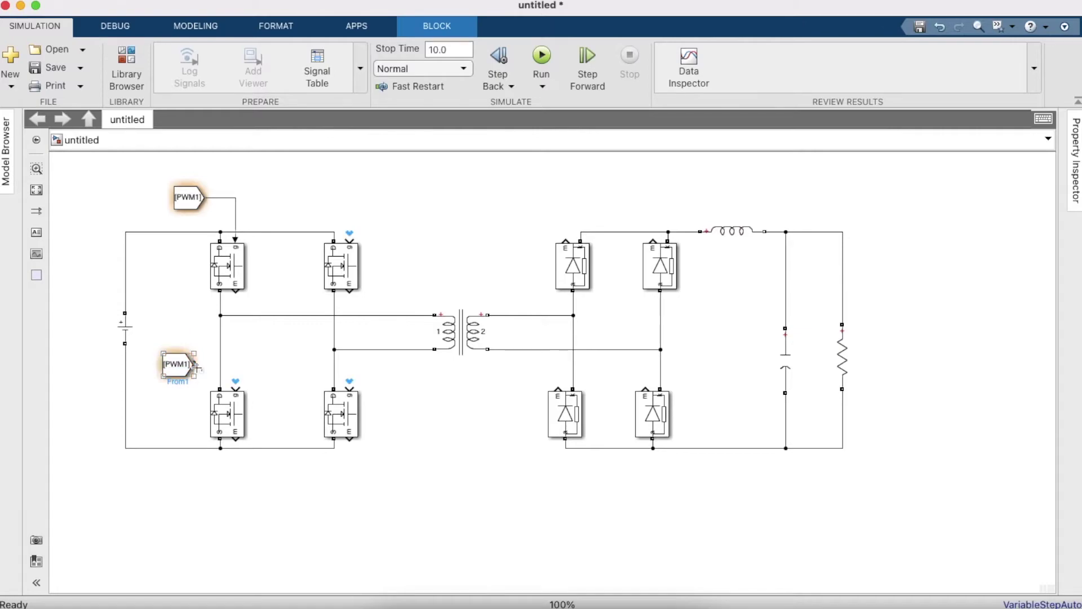
left_click(237, 386)
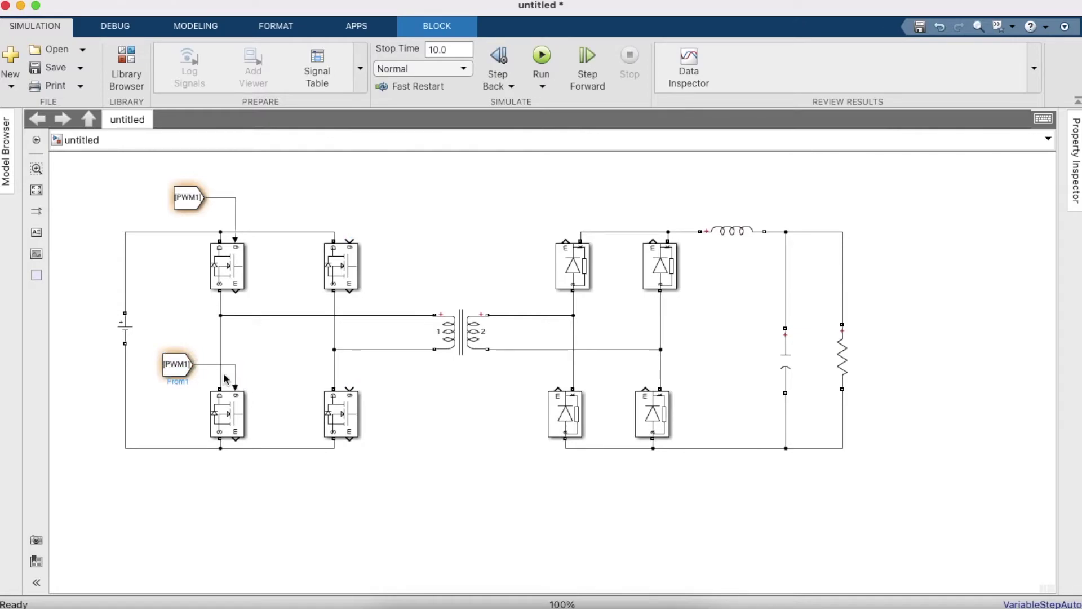
left_click_drag(182, 368, 199, 365)
double_click(188, 365)
double_click(322, 358)
left_click(357, 357)
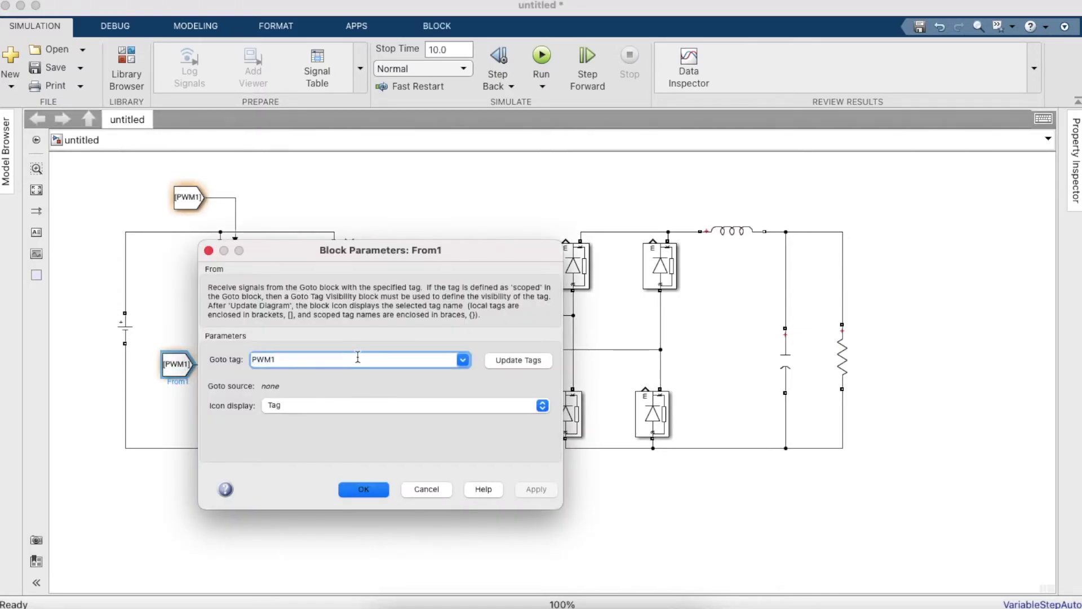
key("BackSpace")
type("2")
key("Return")
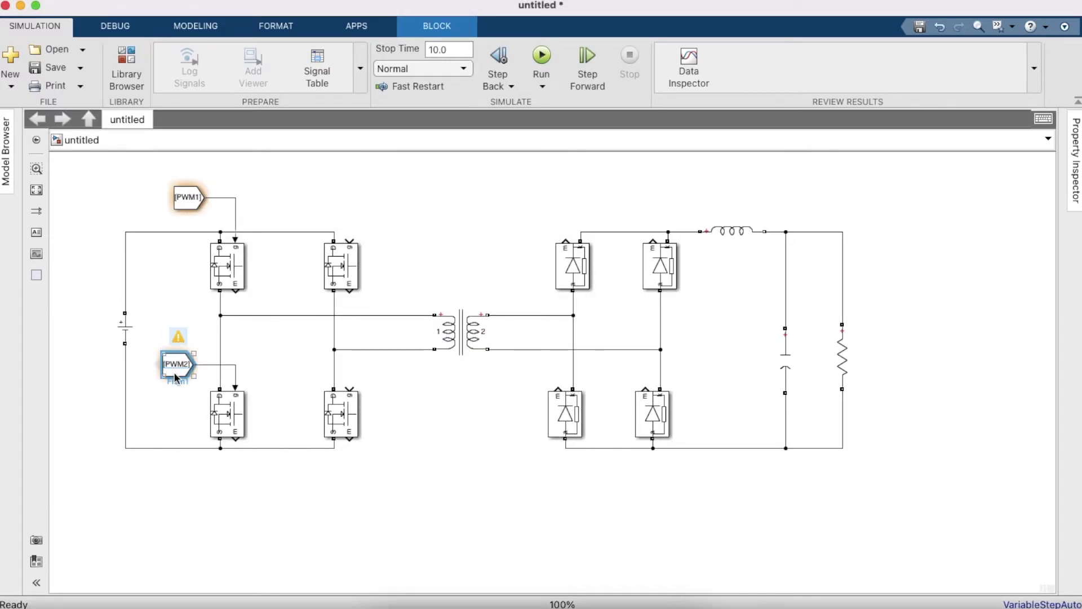
Copy the PWM2 From block to the lower-right MOSFET of the input bridge, connect it to the gate, and set its tag to PWM3.
left_click_drag(177, 379, 281, 379)
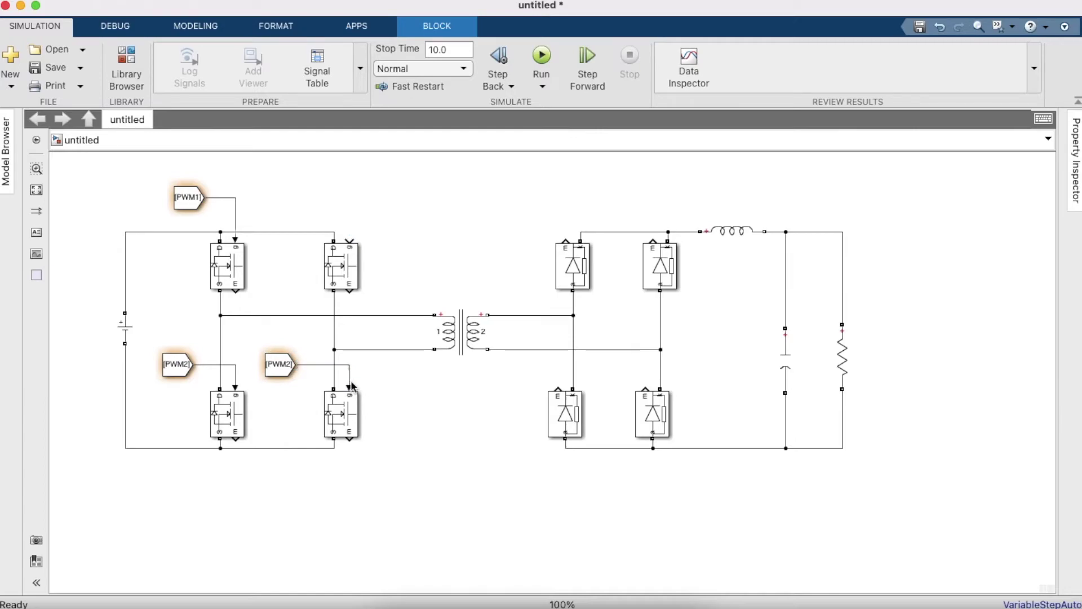
double_click(285, 365)
left_click(400, 358)
left_click(405, 359)
key("BackSpace")
type("3")
key("Return")
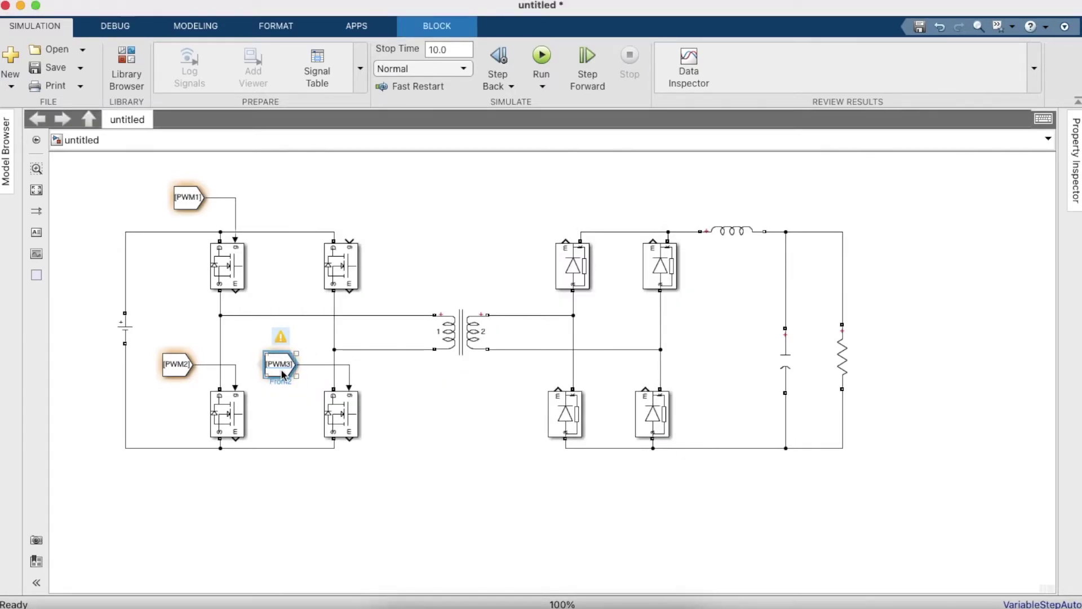
Copy the PWM3 From block to the upper-right MOSFET of the input bridge, connect it to the gate, and set its tag to PWM4.
left_click_drag(281, 371, 349, 238)
double_click(305, 197)
left_click(462, 192)
key("BackSpace")
type("4")
key("Return")
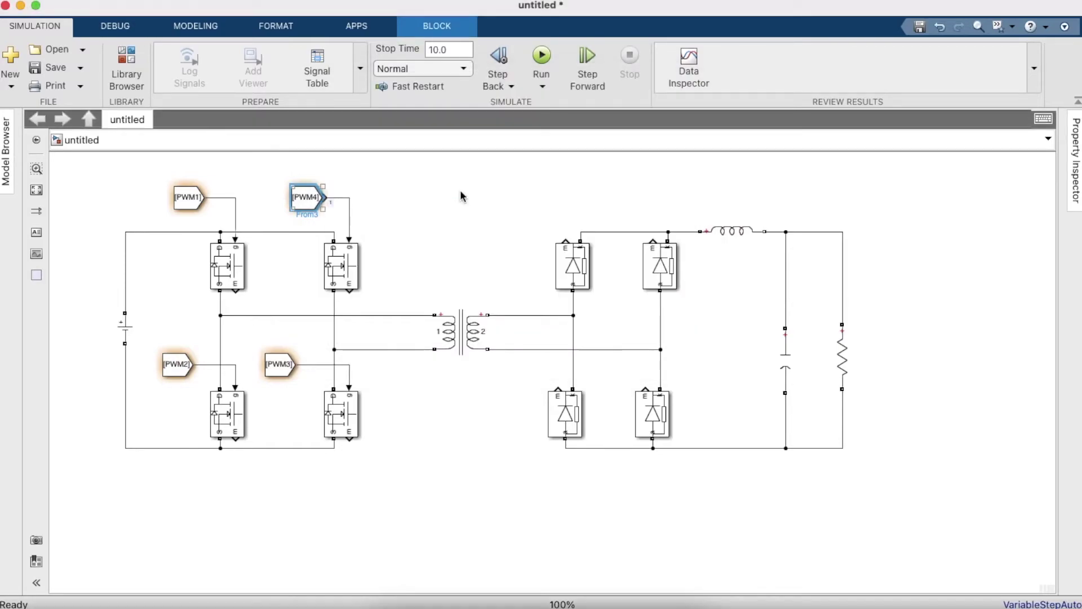
left_click(450, 208)
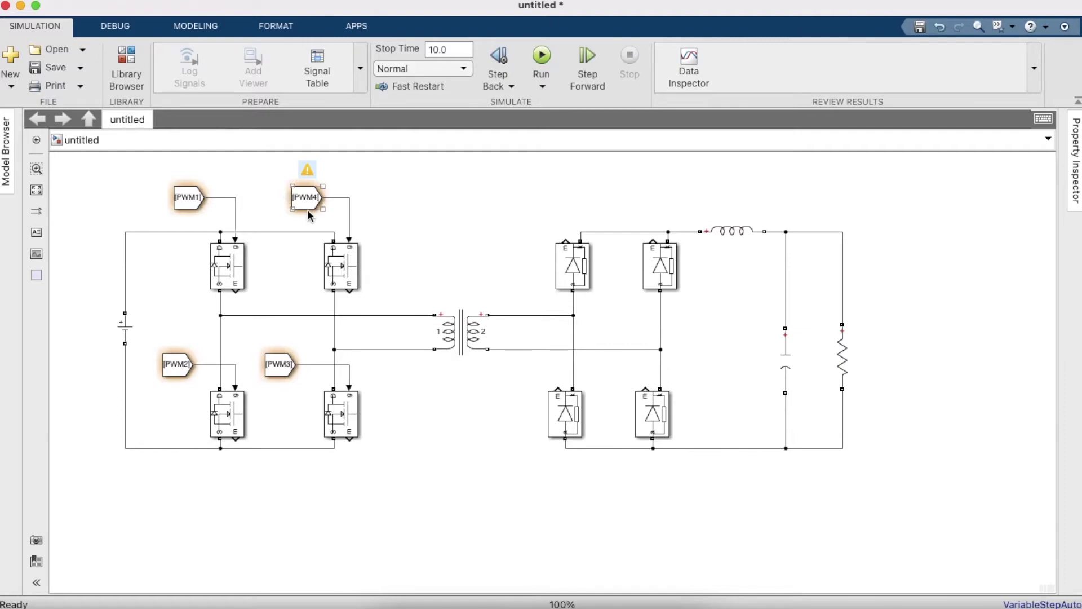
Add a Voltage Measurement block beside the load resistor and wire its terminals across the resistor.
double_click(439, 229)
type("volt")
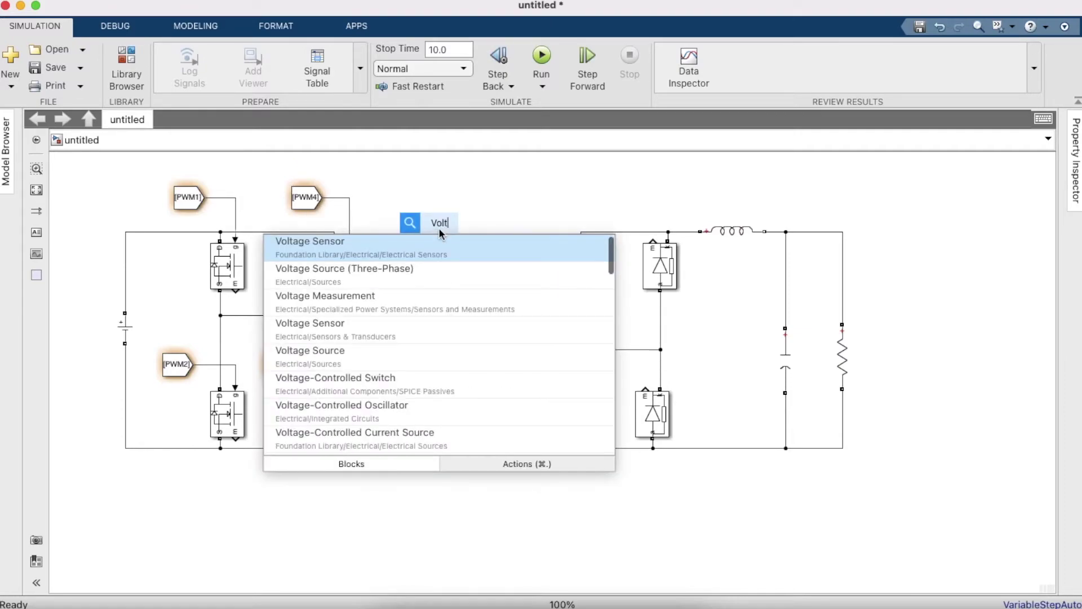
type("age Mea")
key("Return")
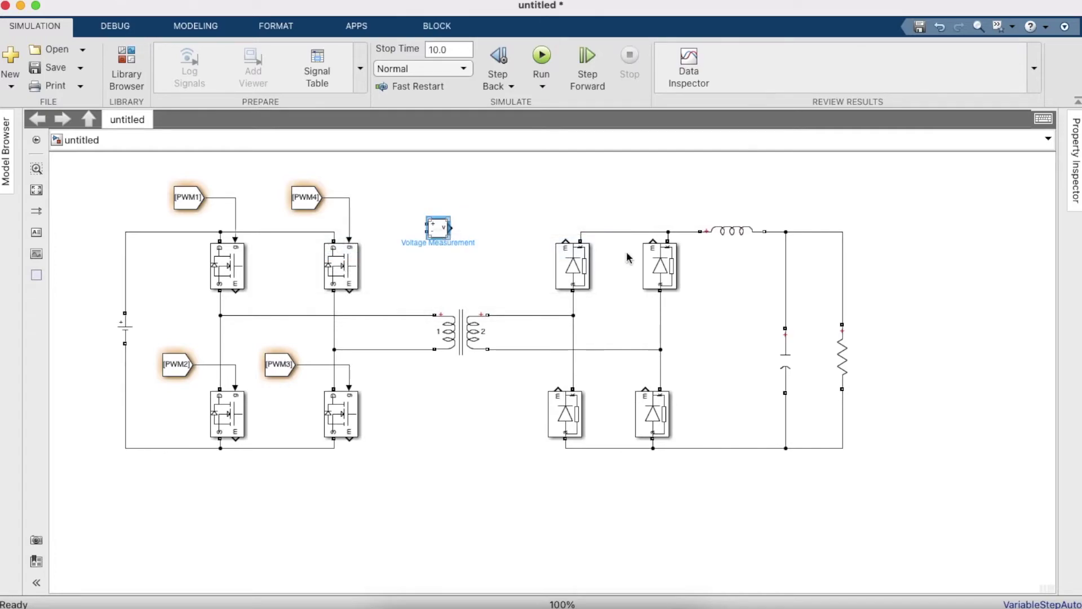
left_click_drag(438, 226, 897, 354)
left_click(844, 251)
left_click(849, 415)
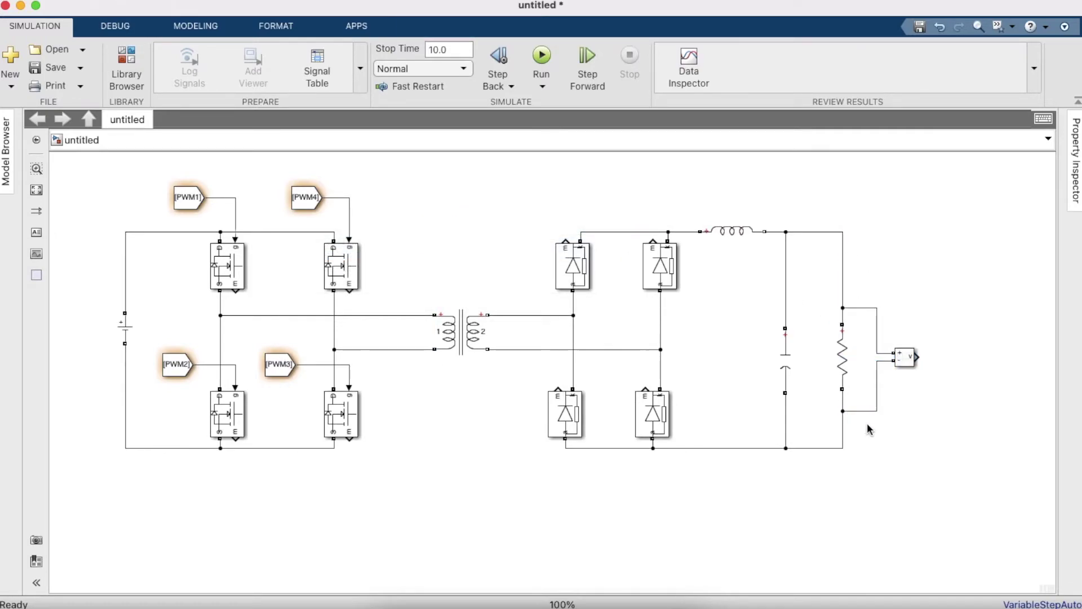
Add a Scope block and connect it to the output of the Voltage Measurement block.
double_click(897, 444)
type("Scope")
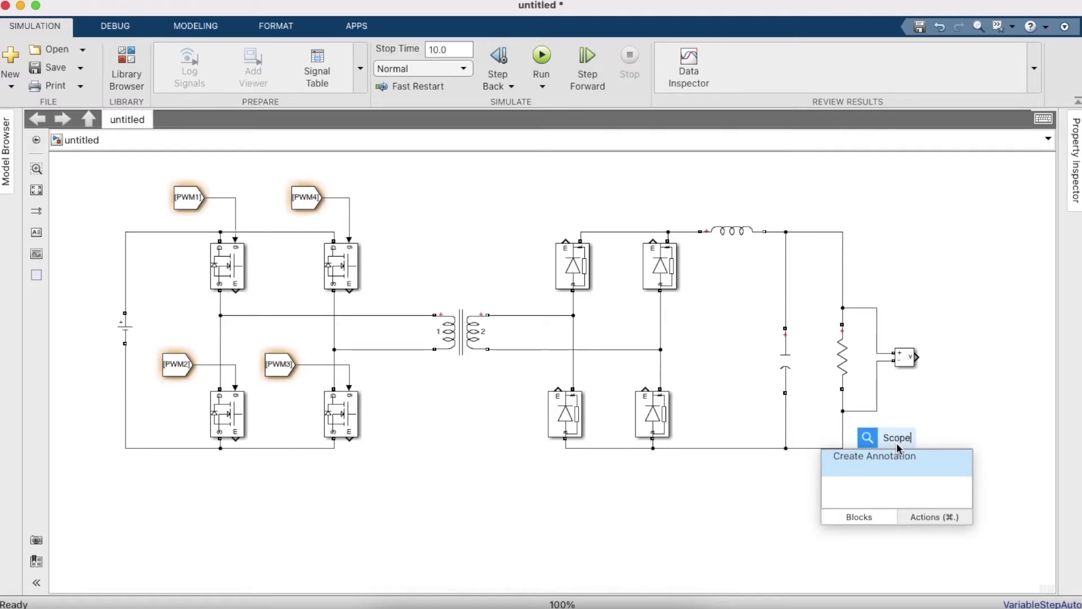
key("Return")
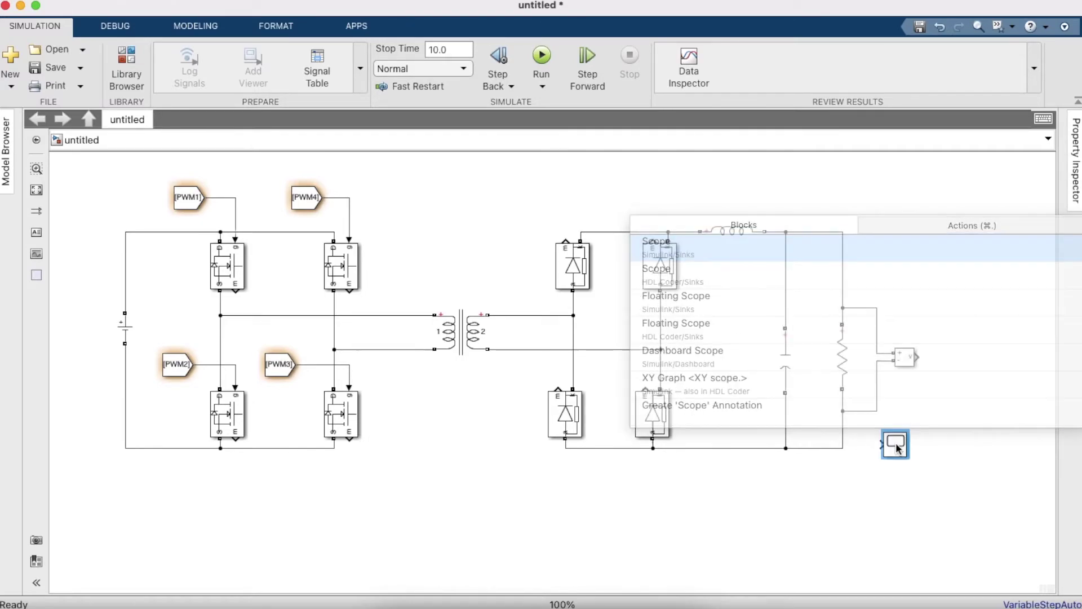
left_click_drag(895, 442, 975, 357)
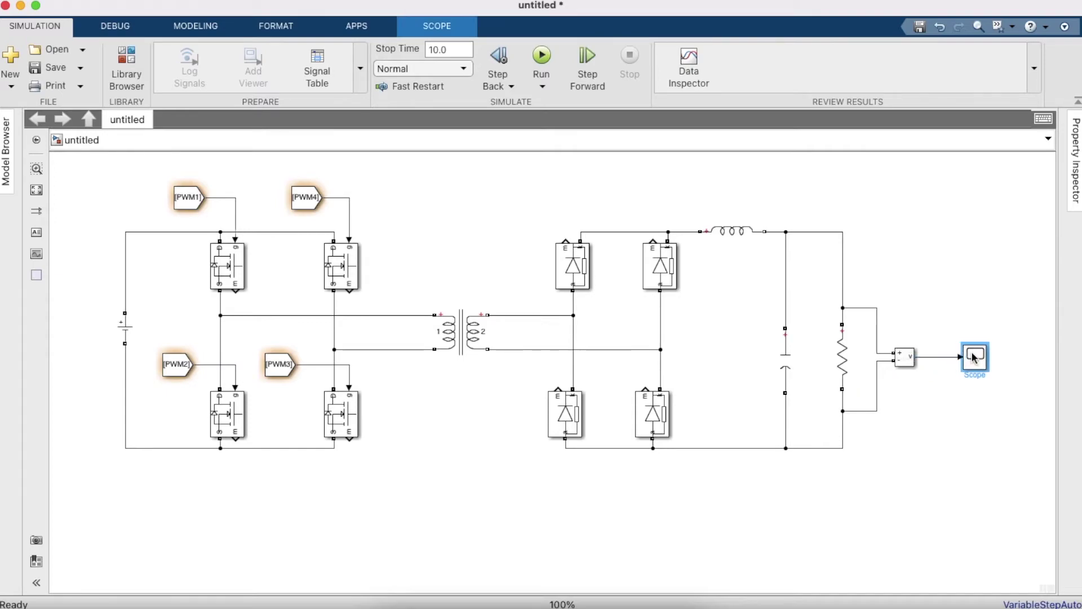
Copy the PWM4 From block to the free area above the Scope and place a matching Goto block just above the Scope.
left_click(305, 196)
left_click_drag(305, 196, 923, 227)
left_click(935, 227)
left_click(913, 228)
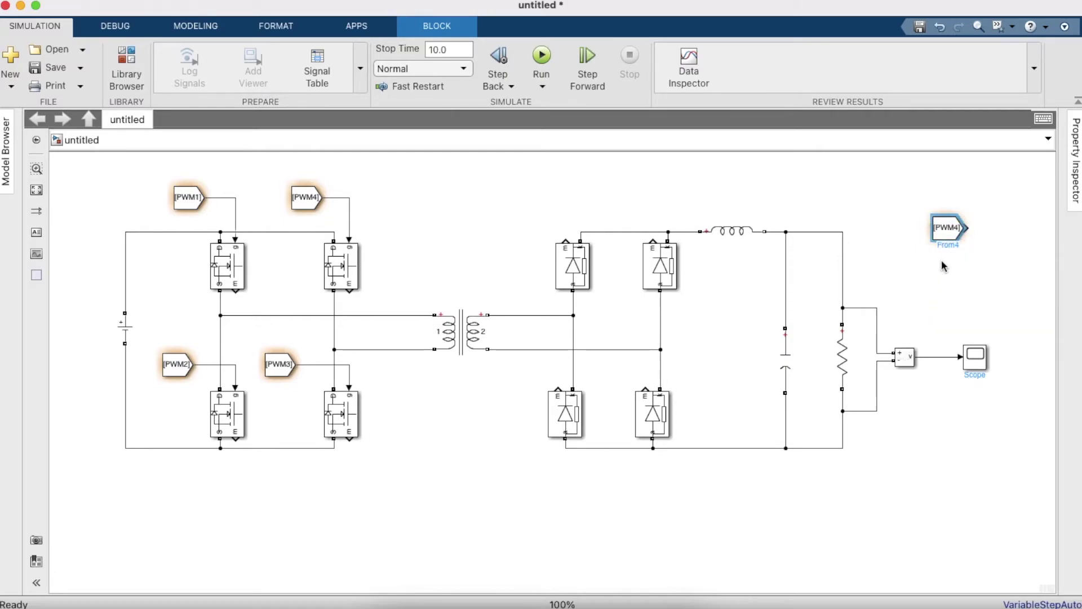
left_click_drag(926, 228, 980, 310)
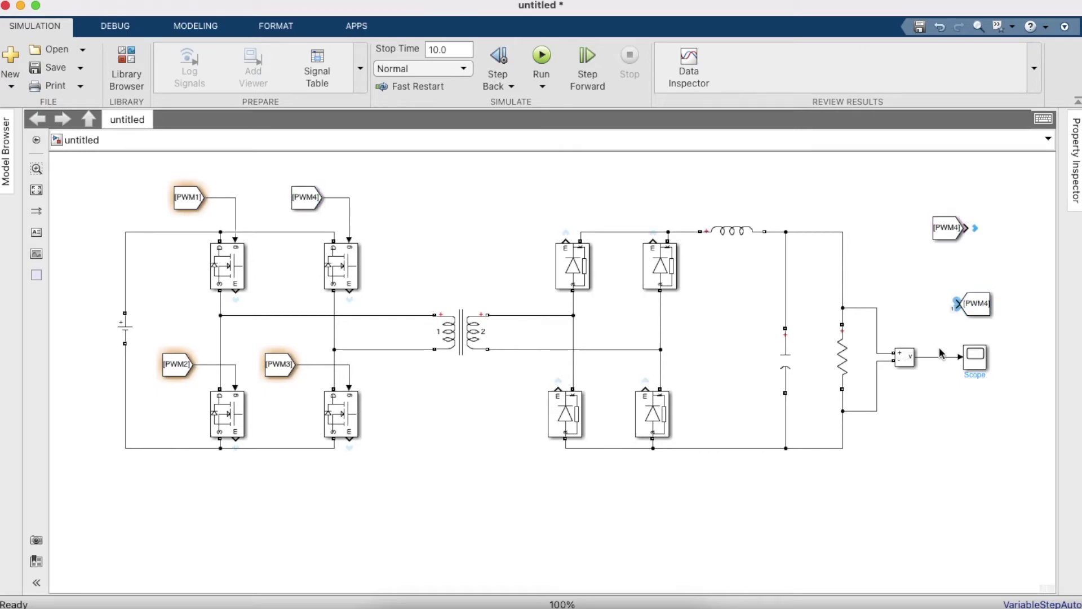
Connect the Voltage Measurement output signal to the Goto block above the Scope and set its tag to Vo.
left_click(942, 357)
double_click(979, 312)
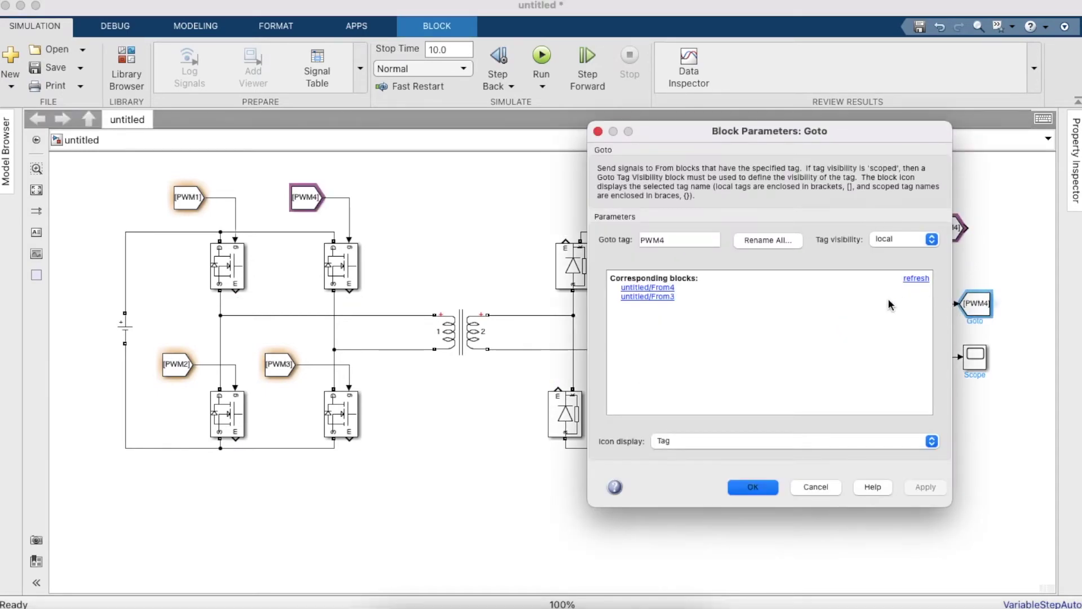
double_click(654, 239)
key("BackSpace")
type("Vo")
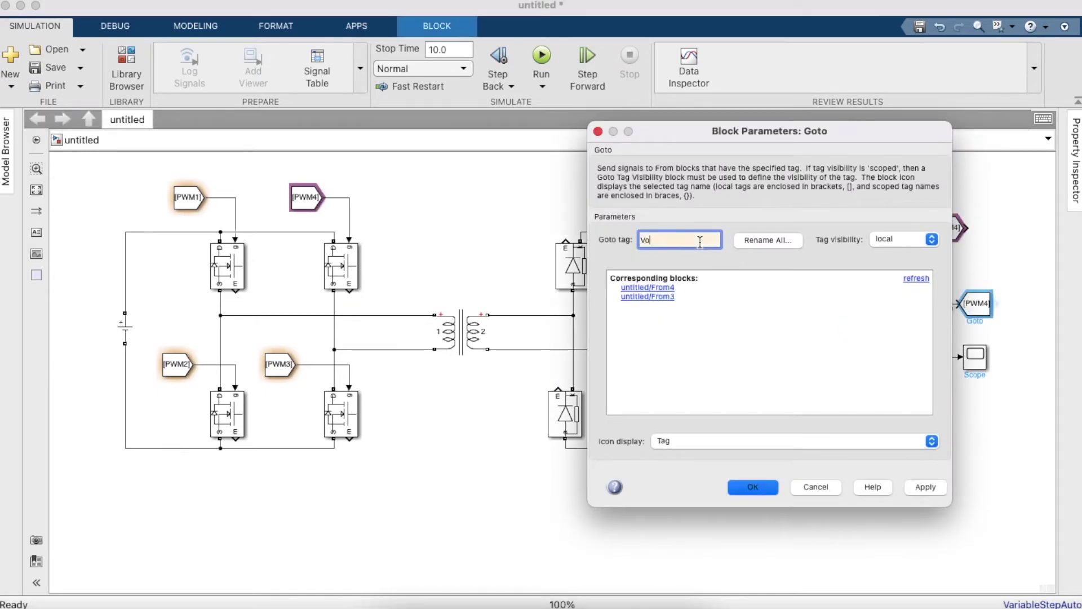
key("Return")
Delete the unconnected PWM4 From block and place a From block matching the Vo Goto below the input bridge.
left_click(949, 229)
key("Delete")
left_click(990, 310)
left_click(998, 308)
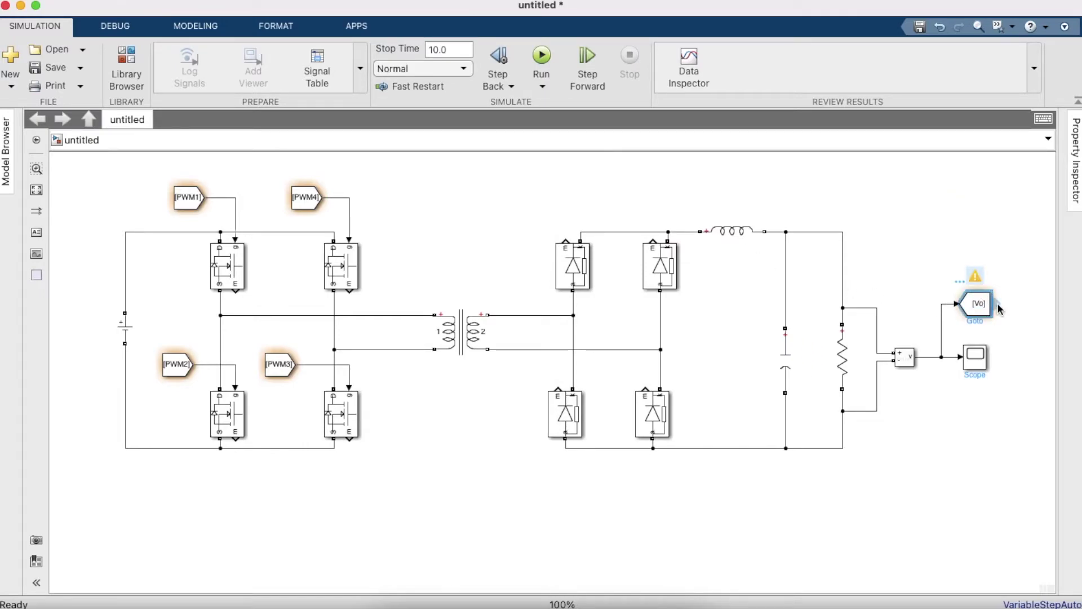
left_click_drag(998, 308, 319, 510)
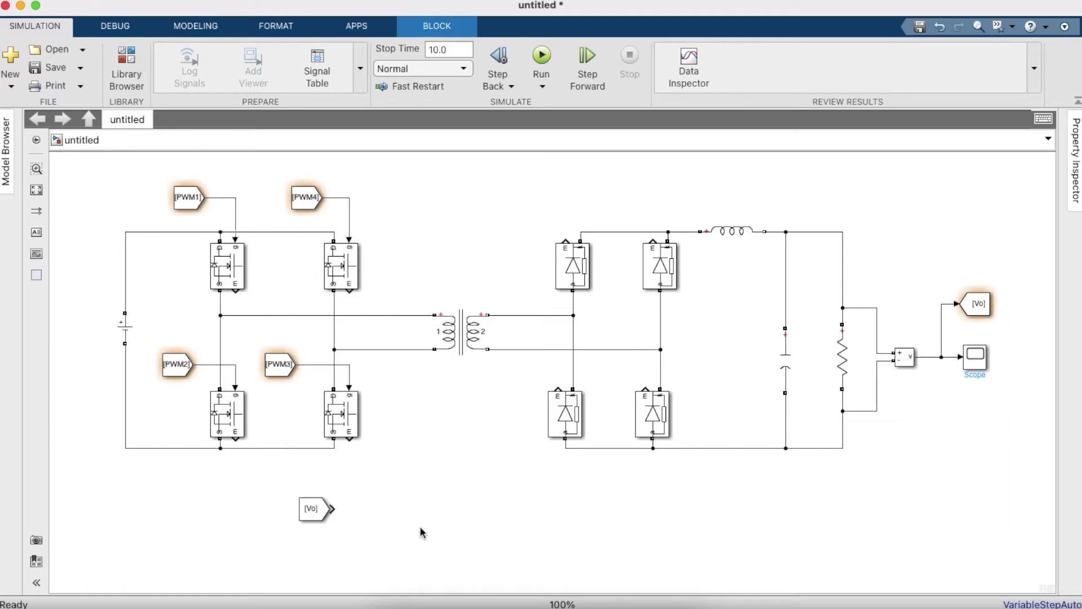
Check the amplitude setting of the DC Voltage Source feeding the input bridge.
double_click(386, 519)
double_click(123, 331)
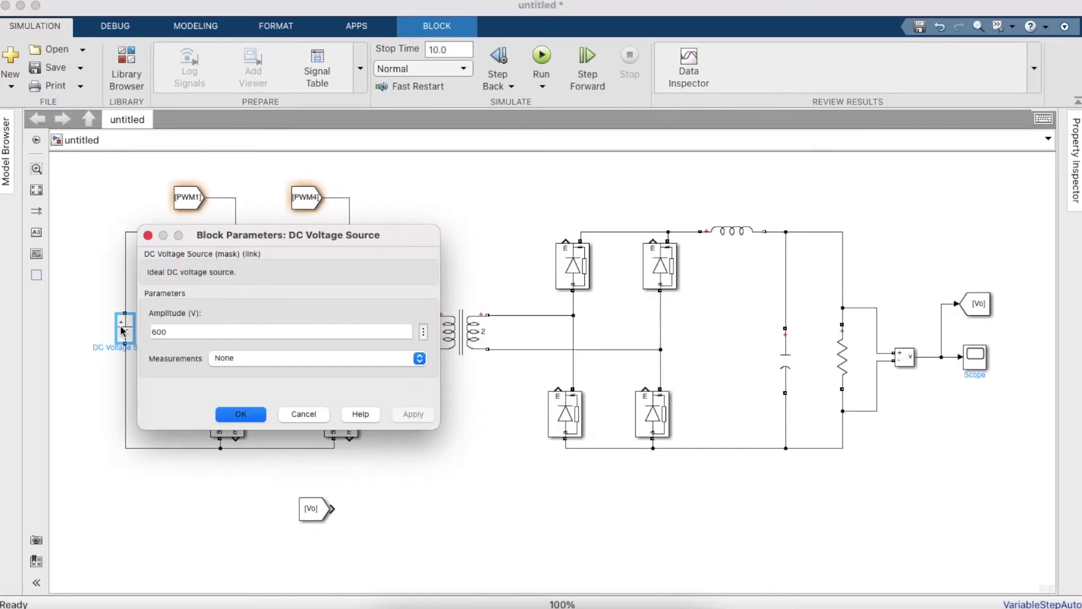
left_click(237, 413)
Add a Constant block with value 12 named Vref below the input bridge, and move the Vo From block further below it.
double_click(405, 529)
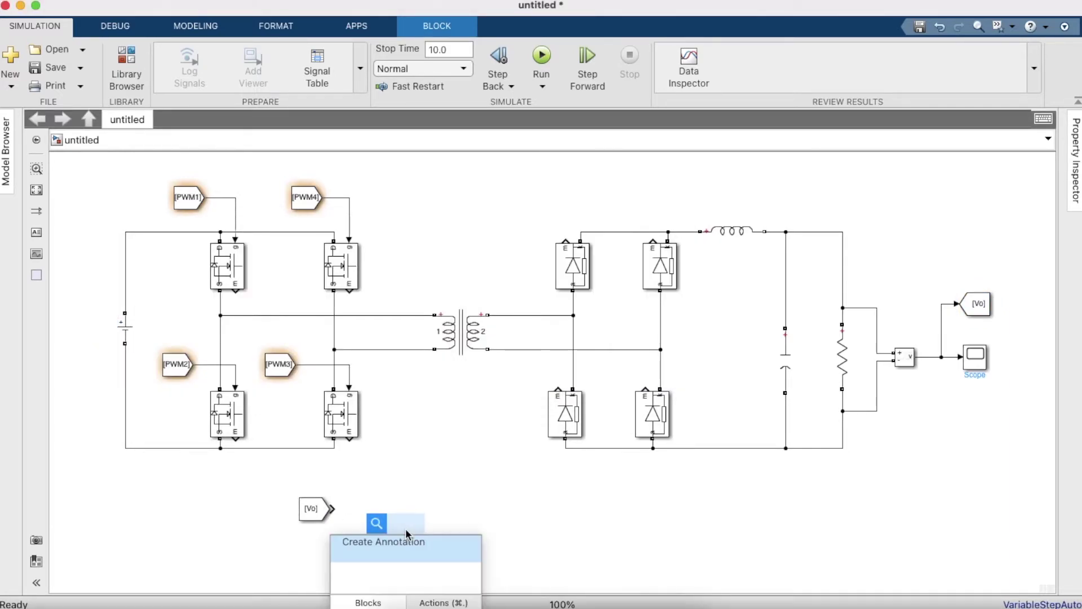
type("Const")
key("Return")
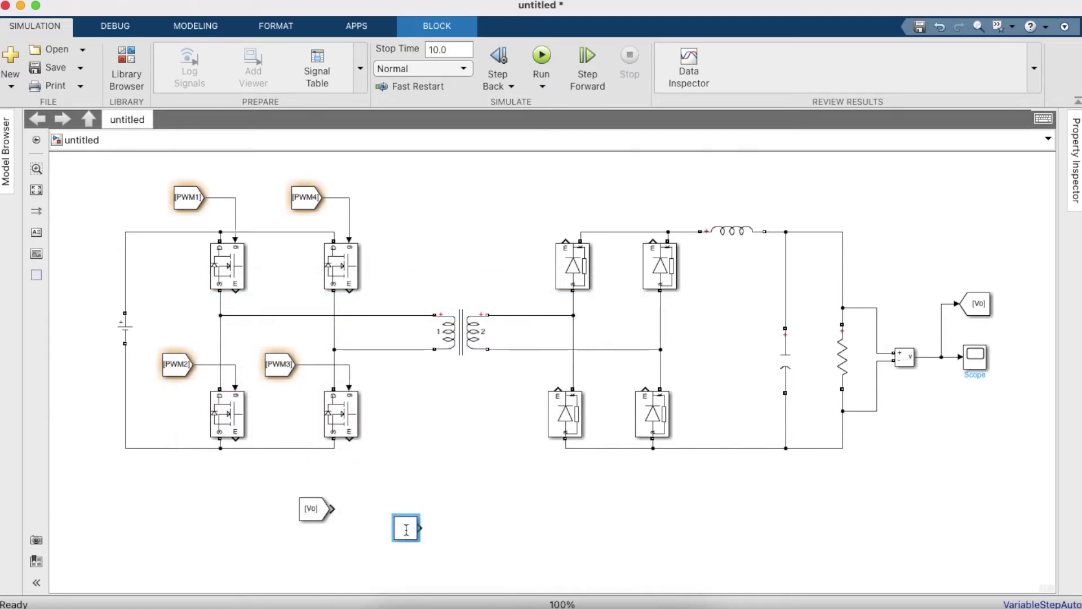
left_click_drag(406, 527, 307, 476)
double_click(306, 476)
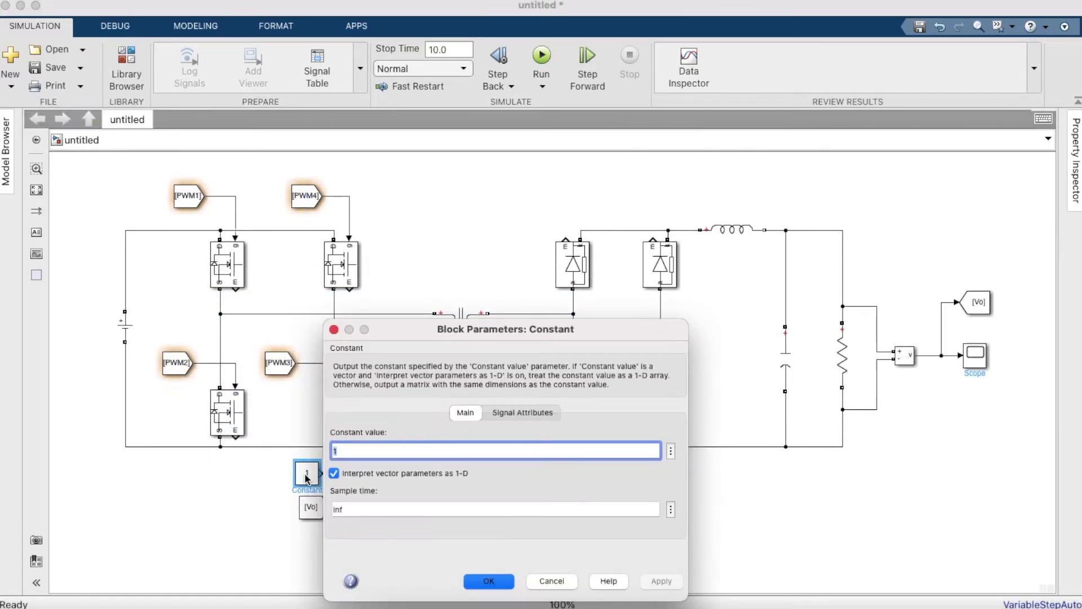
type("12")
key("Return")
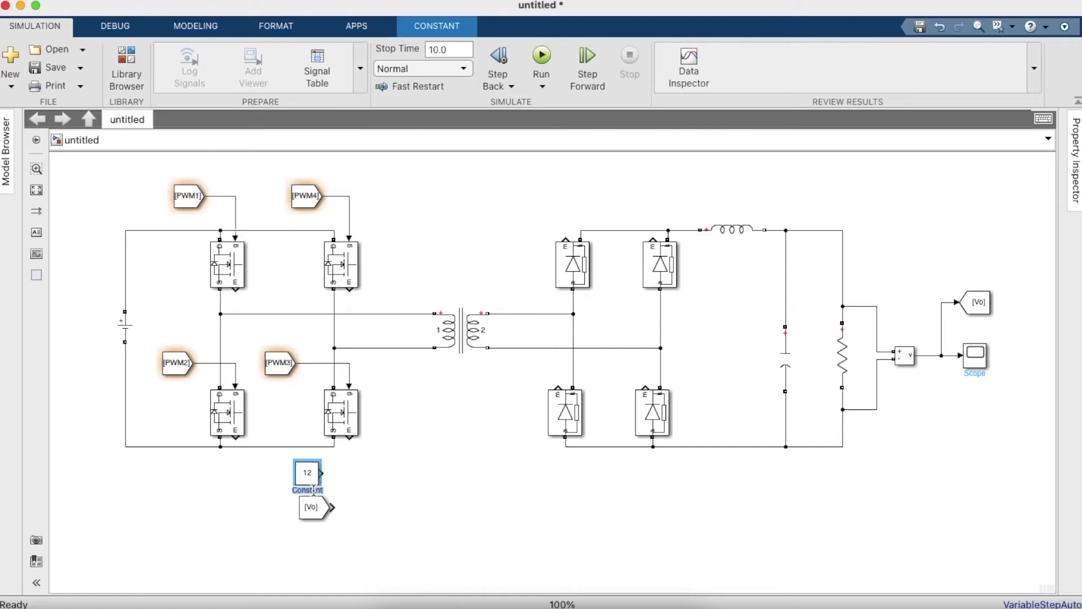
left_click_drag(315, 508, 308, 533)
double_click(386, 513)
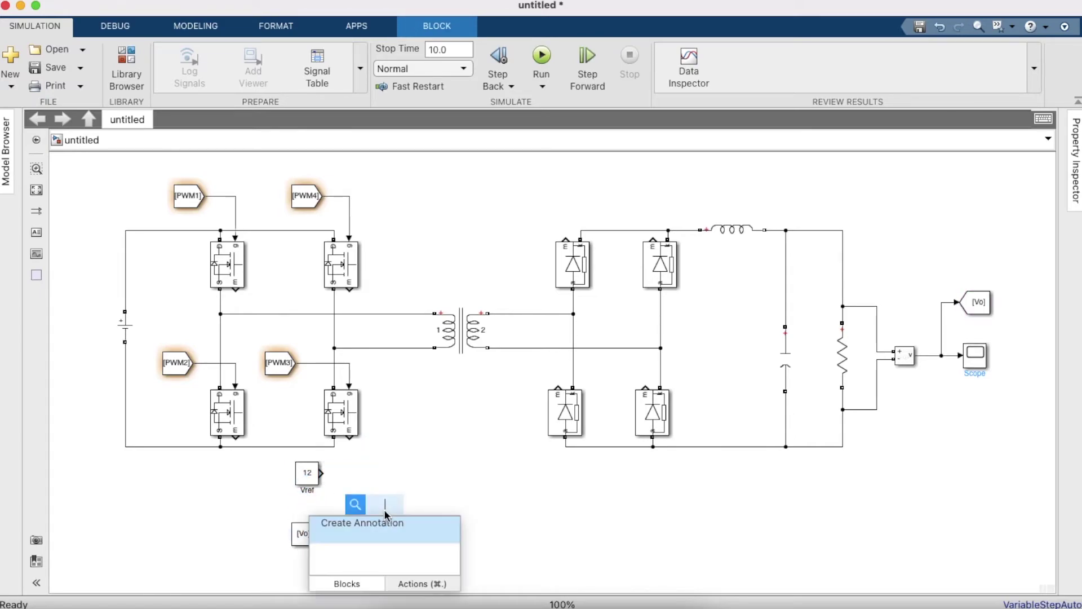
type("add")
key("Return")
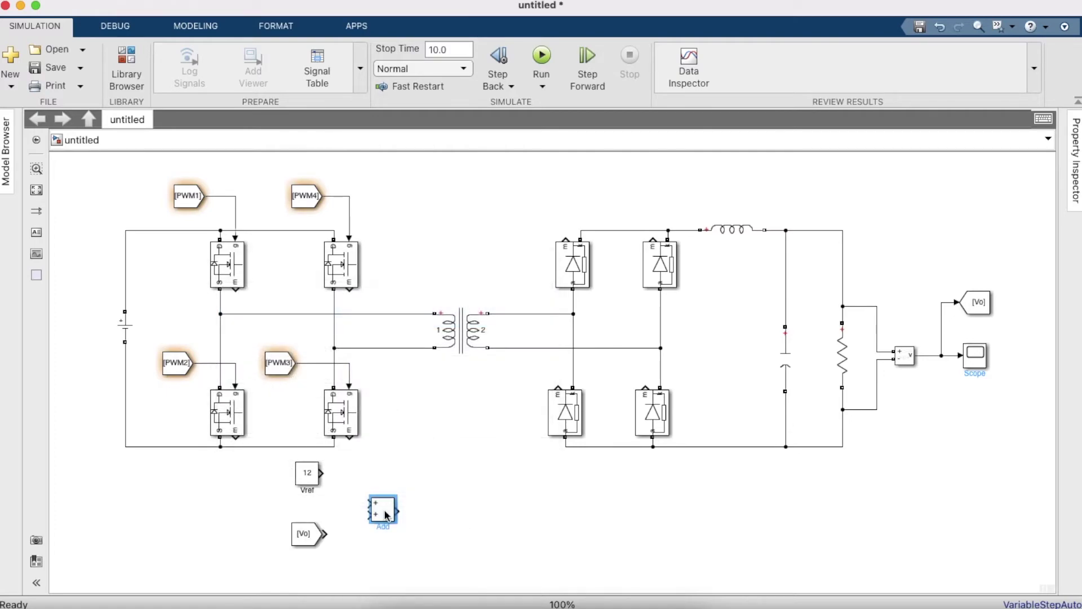
key("Delete")
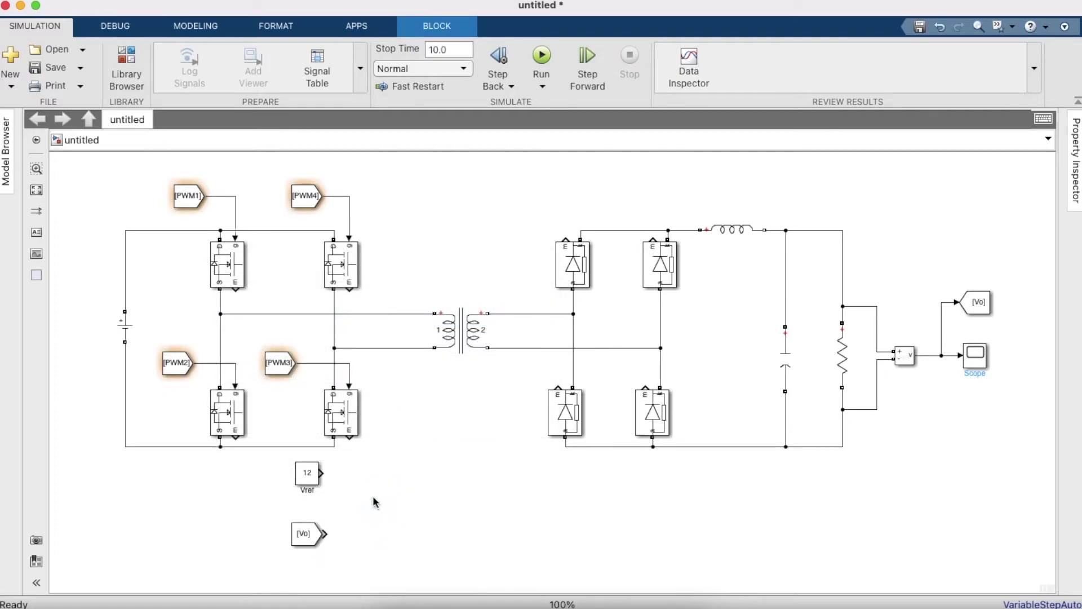
Add a round Sum block beside the Vref and Vo blocks and wire both of their outputs to its inputs.
double_click(375, 502)
type("Sum")
key("Return")
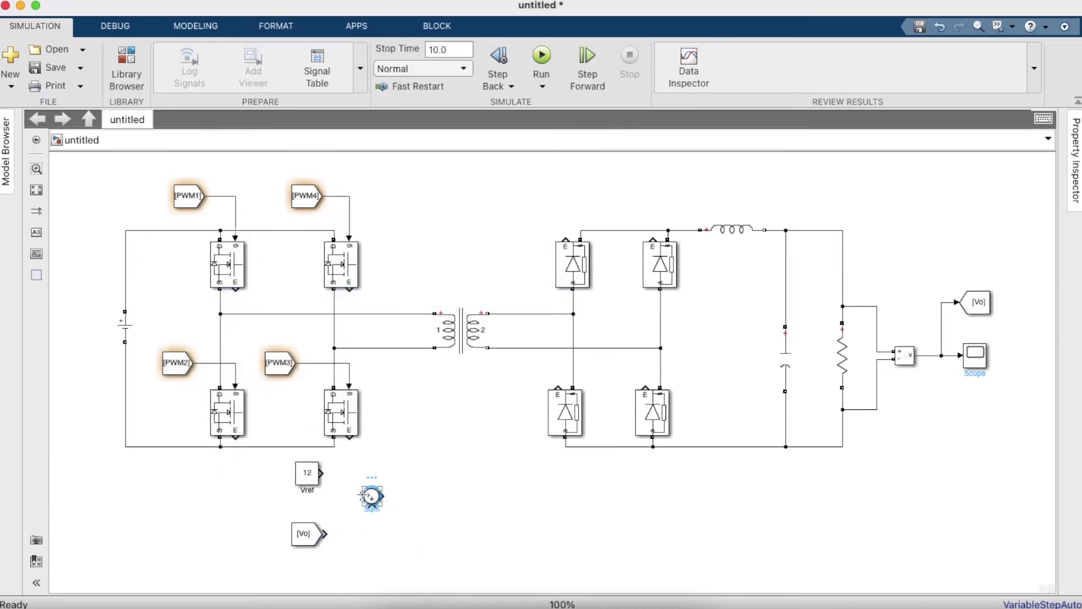
left_click(362, 496)
left_click(322, 474)
left_click_drag(331, 535, 372, 510)
Change the sign of the Sum block's second input to minus so Vo is subtracted from Vref.
double_click(375, 494)
left_click(472, 390)
key("BackSpace")
type("-")
key("Return")
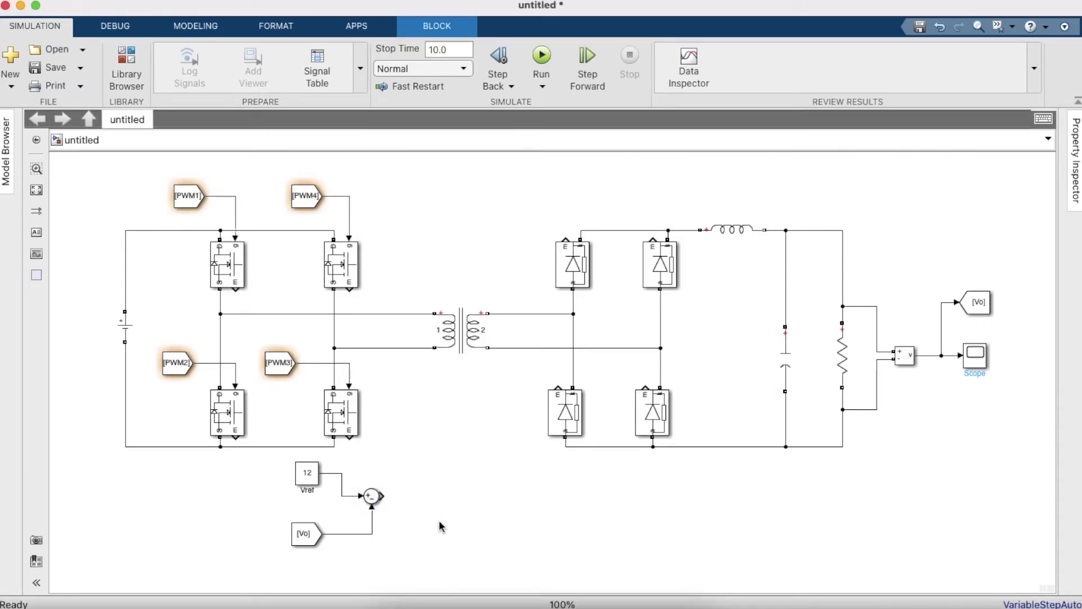
Start inserting another block in the free area beside the Sum block.
double_click(439, 524)
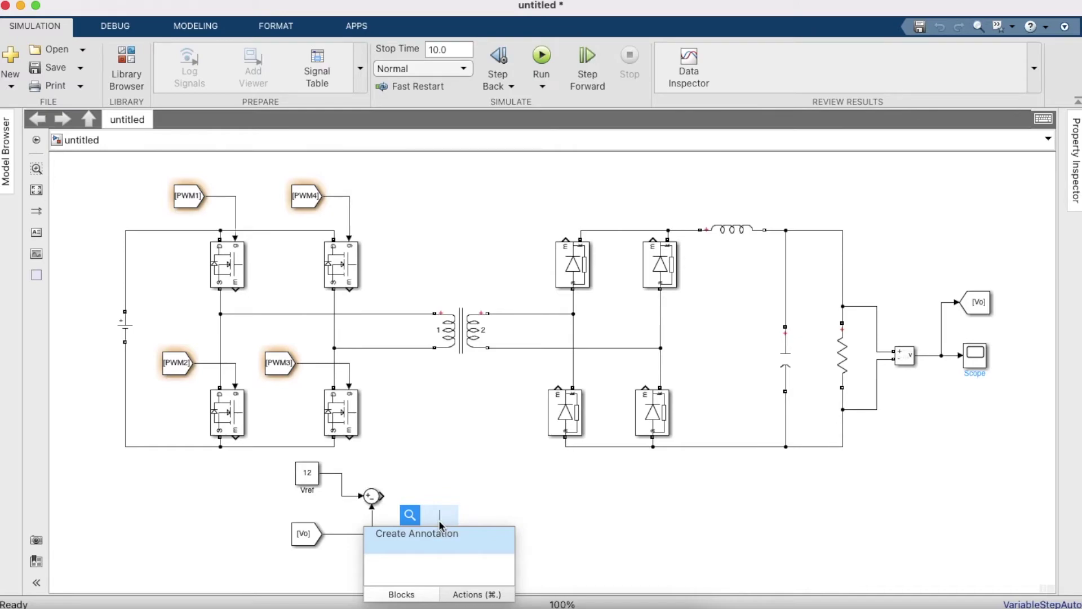
Add a PID Controller block beside the Sum block and wire the Sum output to its input.
type("PID")
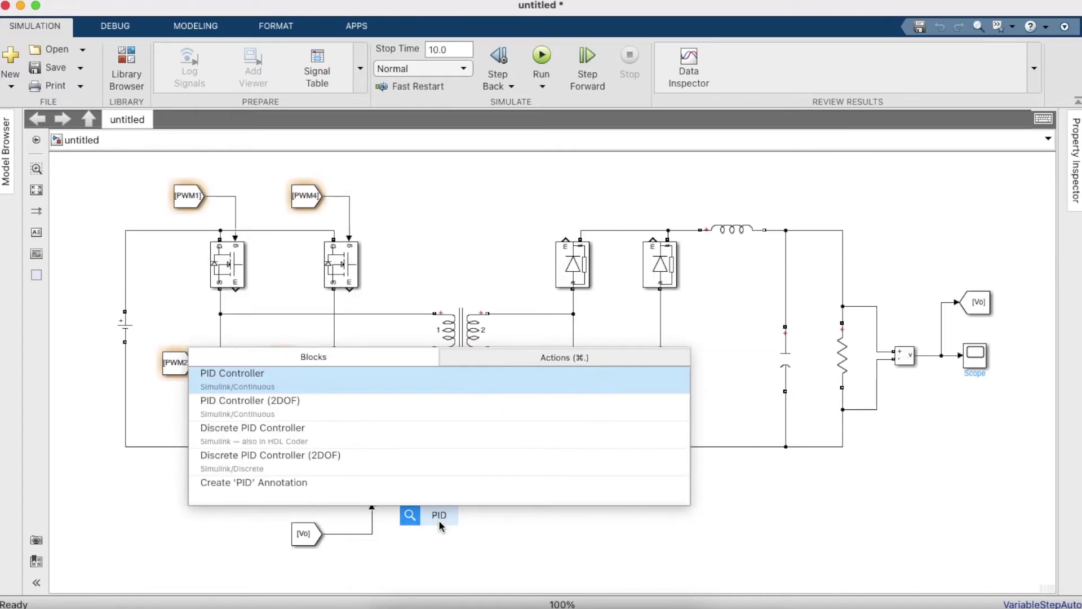
key("Return")
left_click_drag(431, 519, 420, 497)
left_click(409, 495)
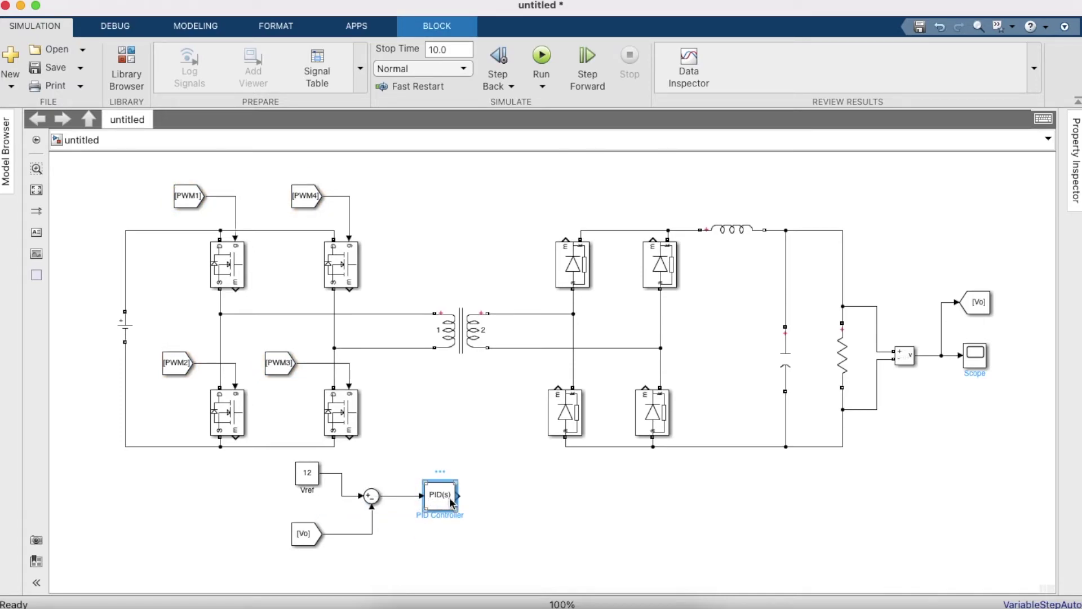
Set the PID Controller block to type PI with a proportional gain of 50000 and an integral gain of 5000.
double_click(451, 501)
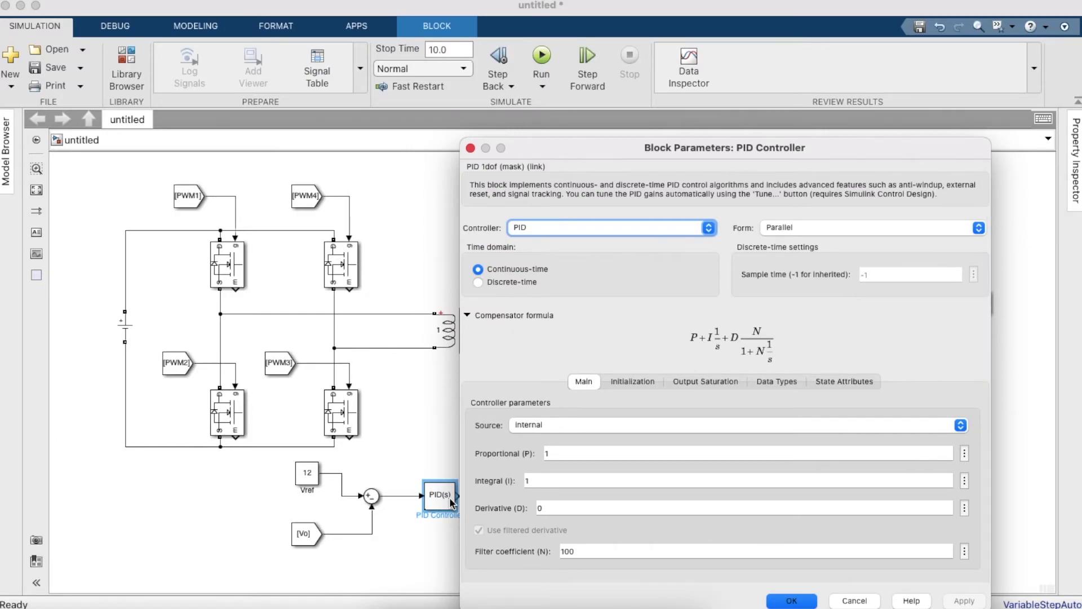
left_click(644, 235)
left_click(642, 238)
double_click(564, 440)
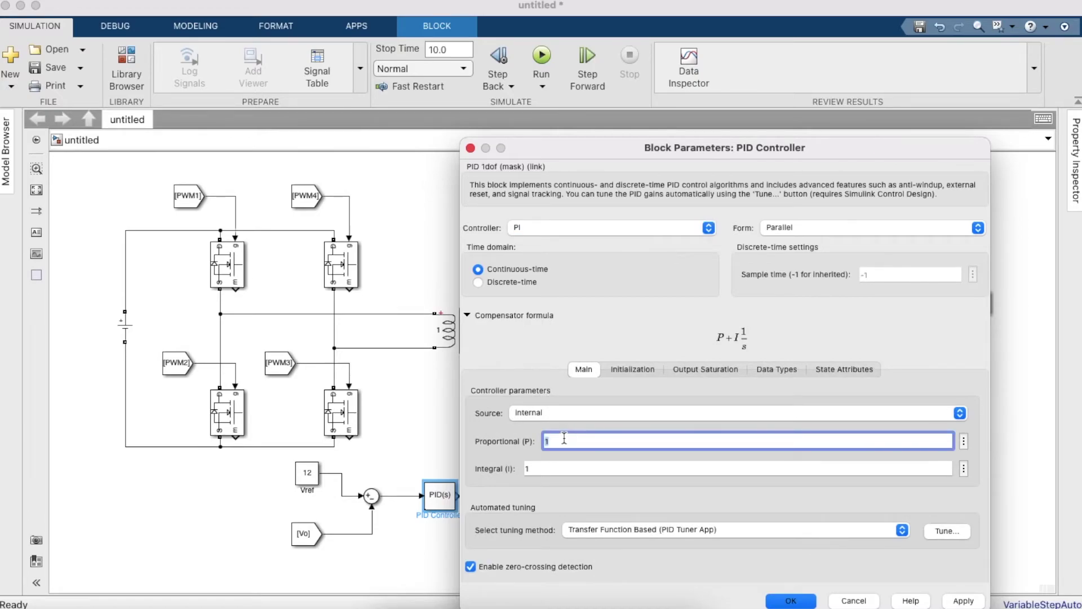
type("50000")
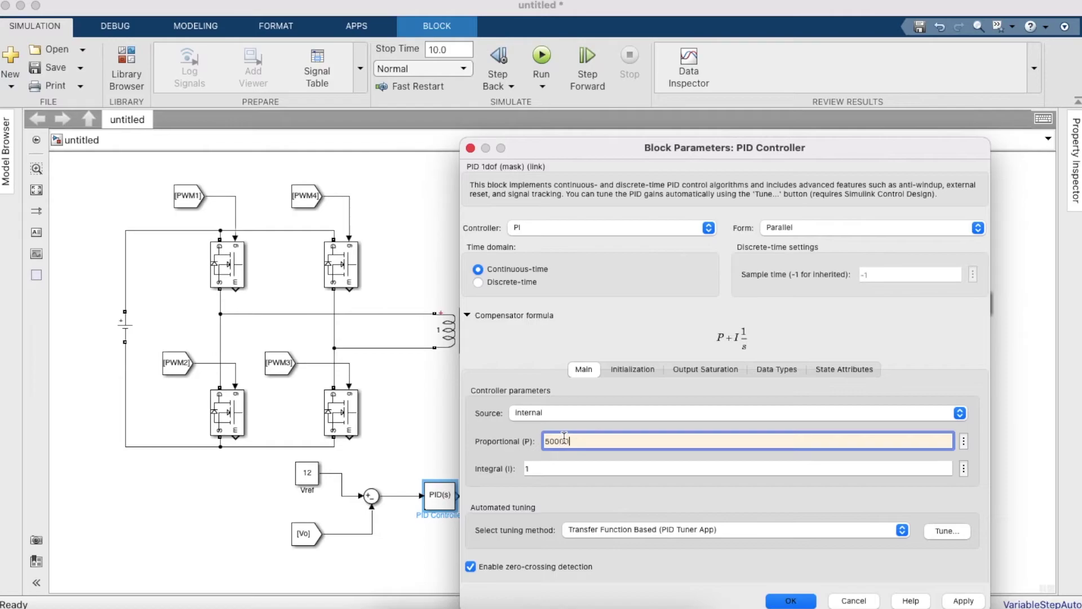
double_click(561, 466)
type("5000")
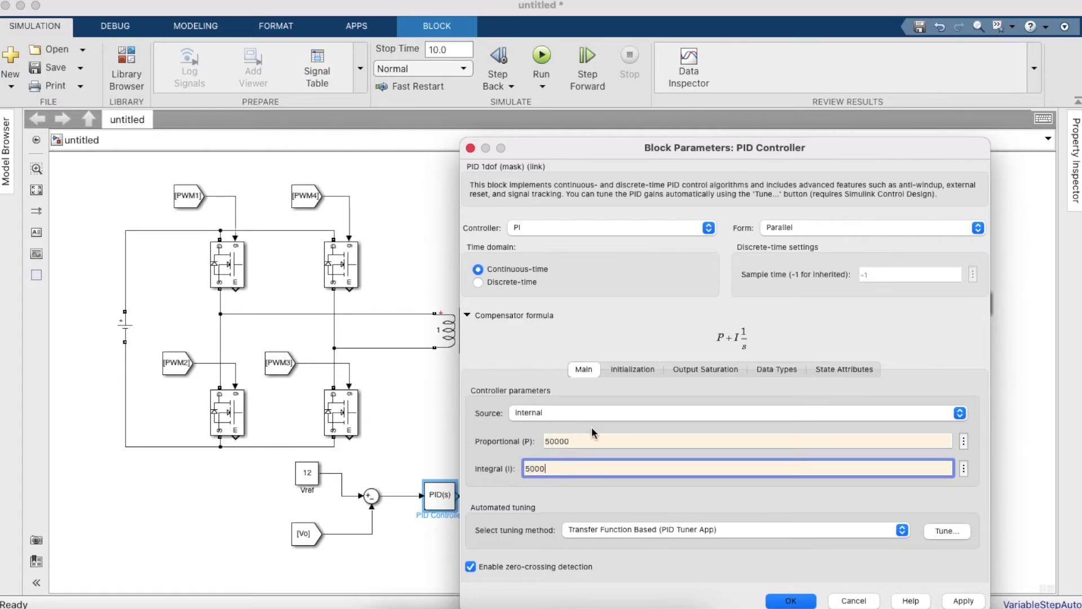
left_click(598, 414)
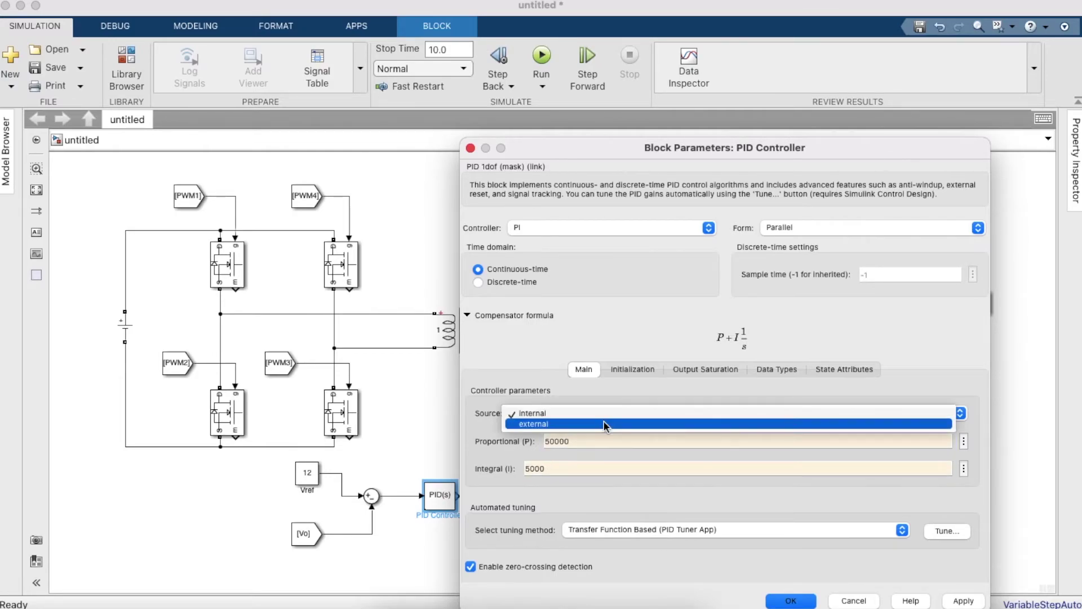
left_click(525, 355)
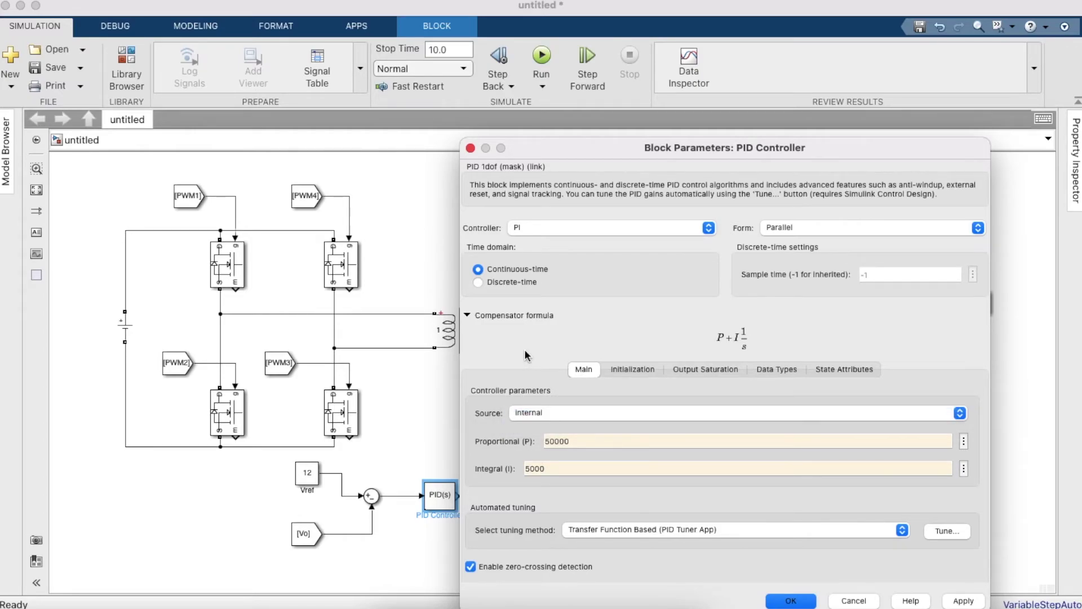
Enable output limiting on the PI controller with an upper limit of 180 and accept the block parameters.
left_click(696, 366)
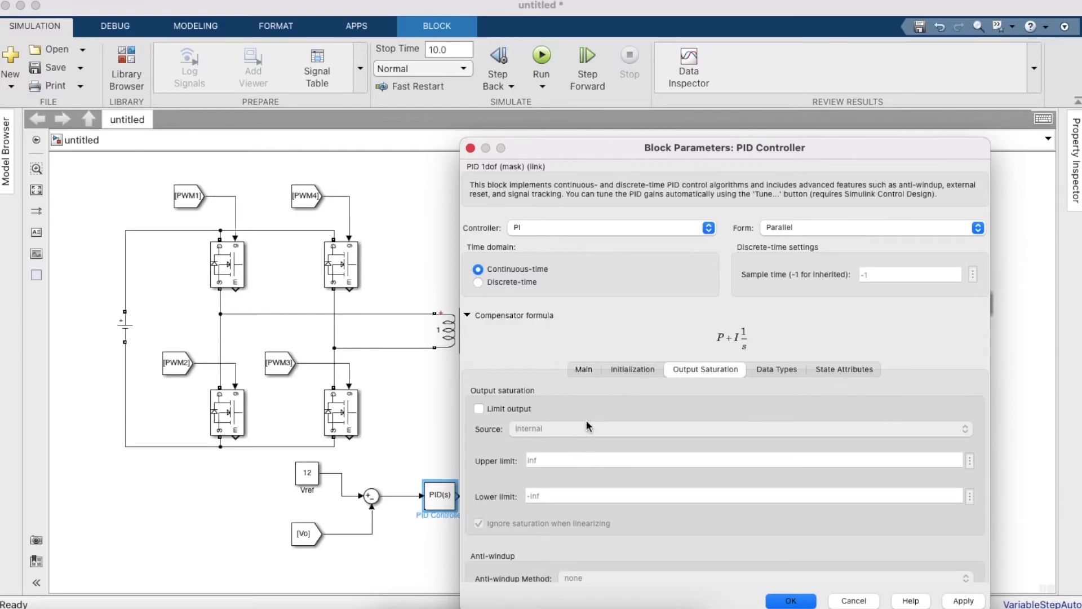
left_click(478, 410)
double_click(545, 457)
type("180")
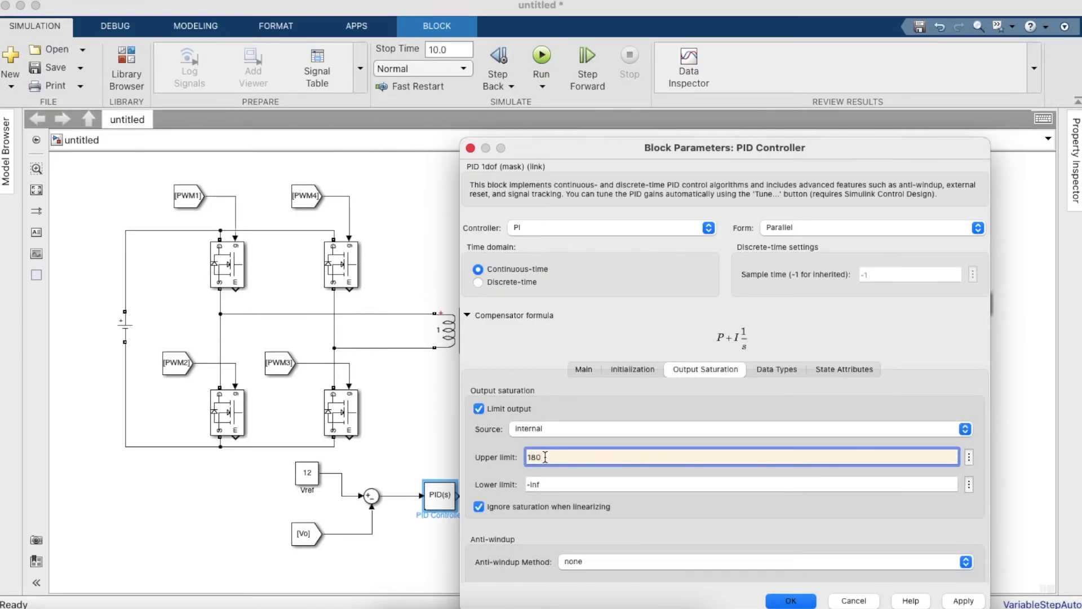
left_click(791, 600)
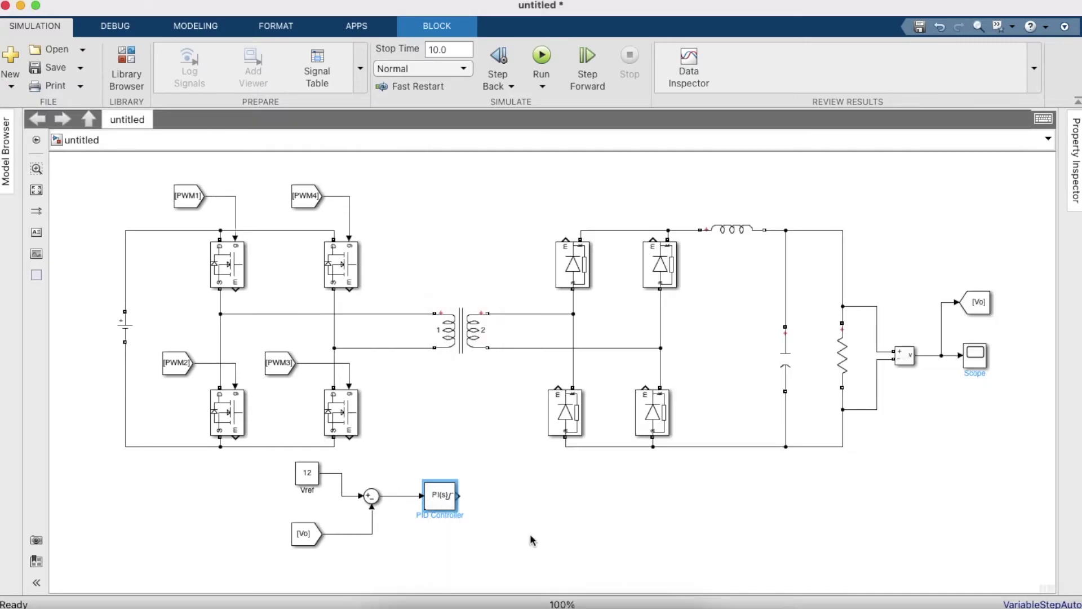
Add a Simulink Clock block and place it above the PI controller.
left_click(547, 513)
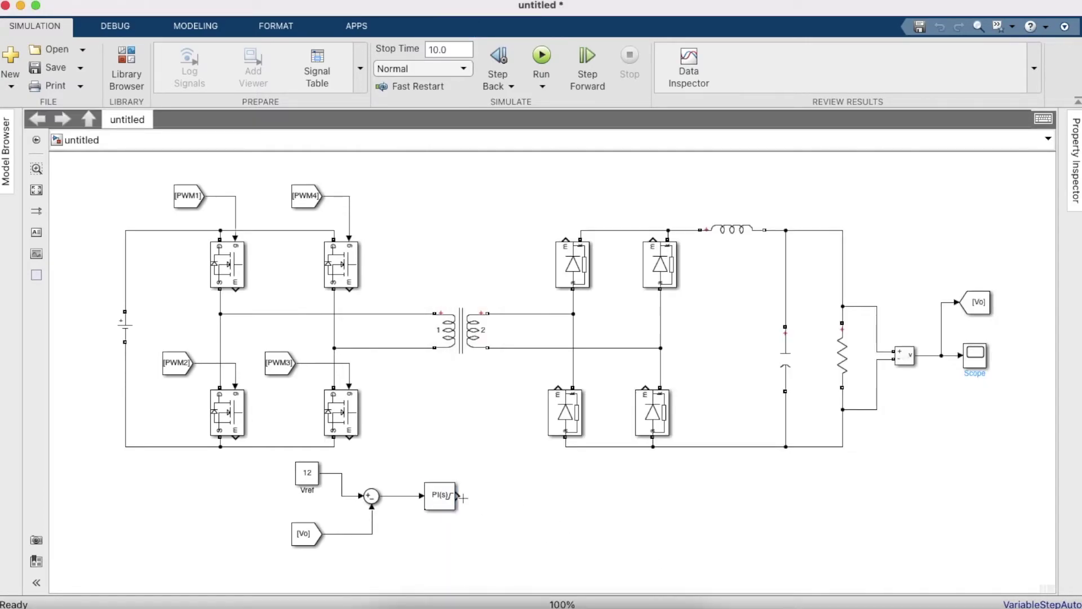
double_click(590, 532)
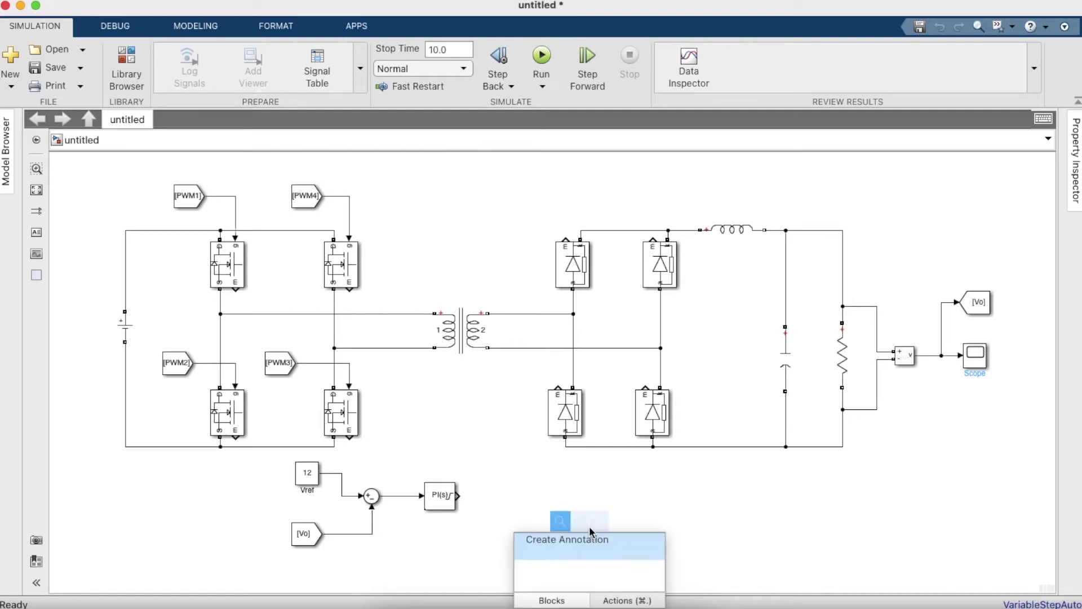
type("Clock")
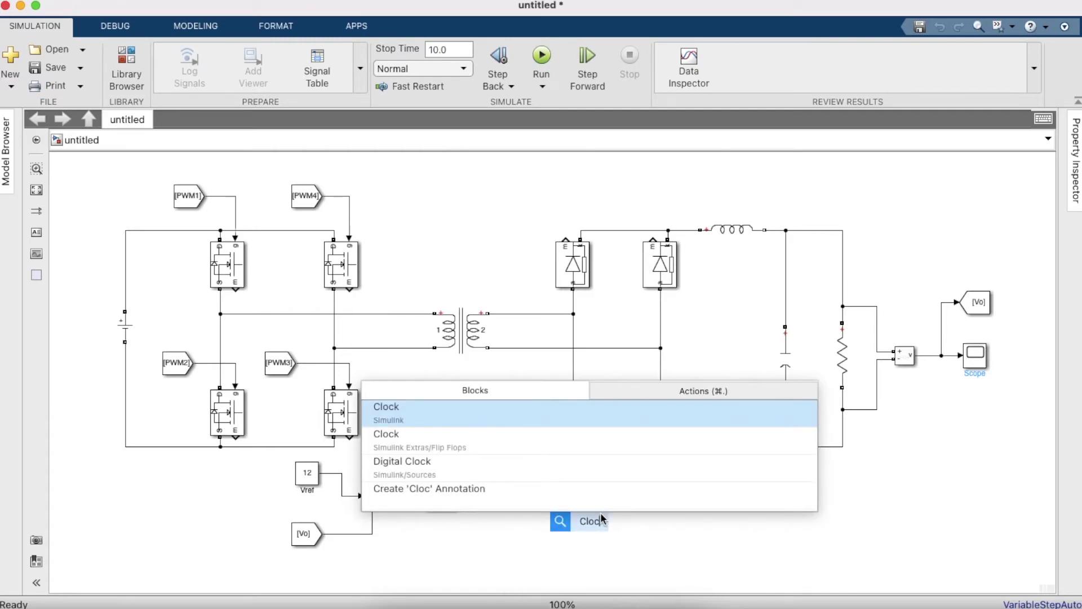
key("Return")
left_click_drag(586, 530, 462, 461)
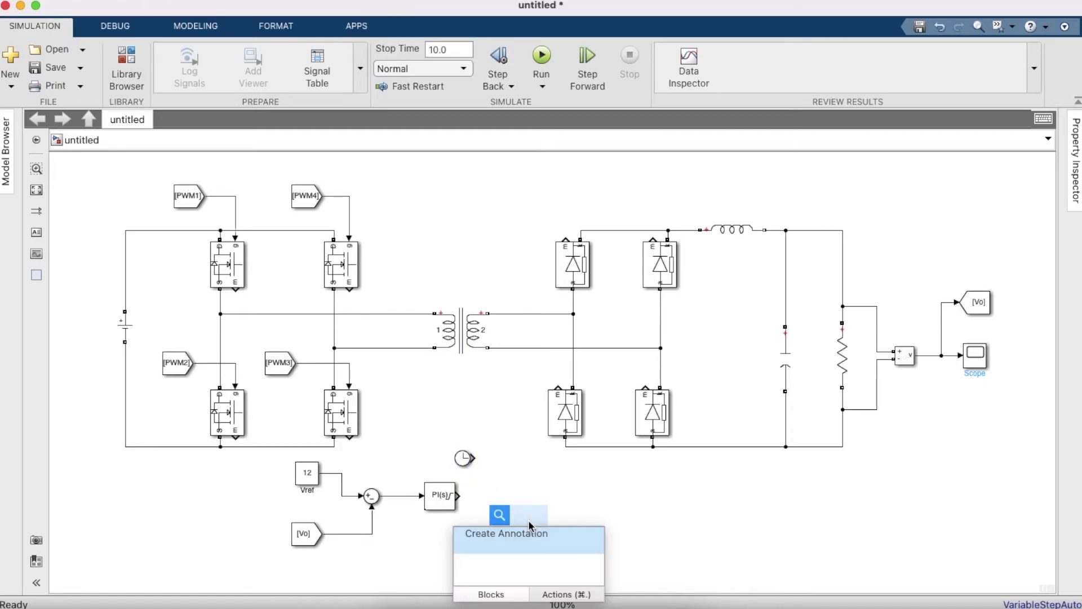
Add a Constant block near the PI controller and set its value to 250e3.
type("Constant")
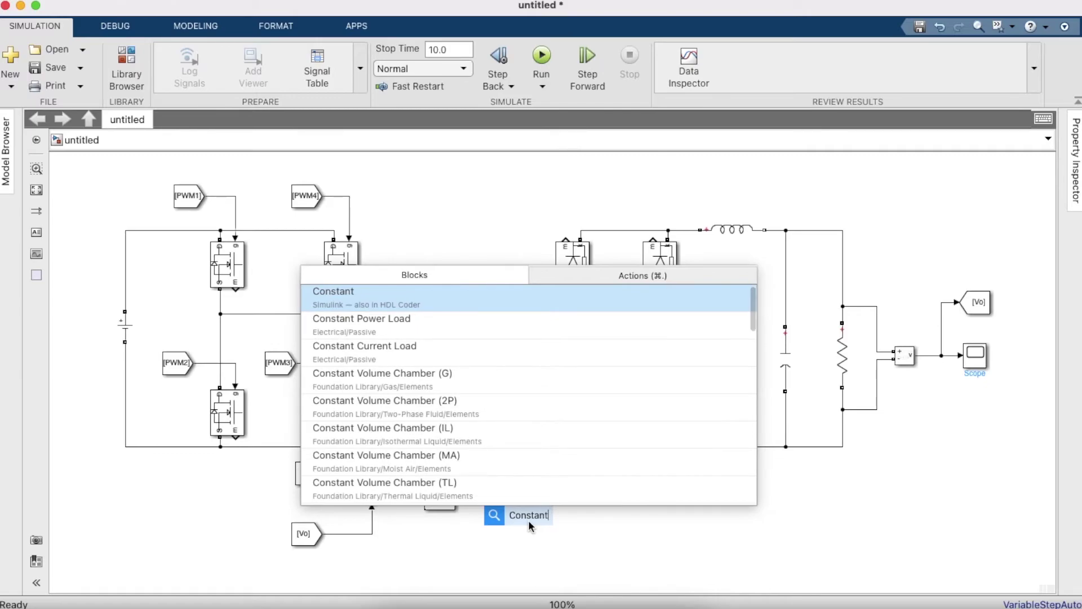
key("Return")
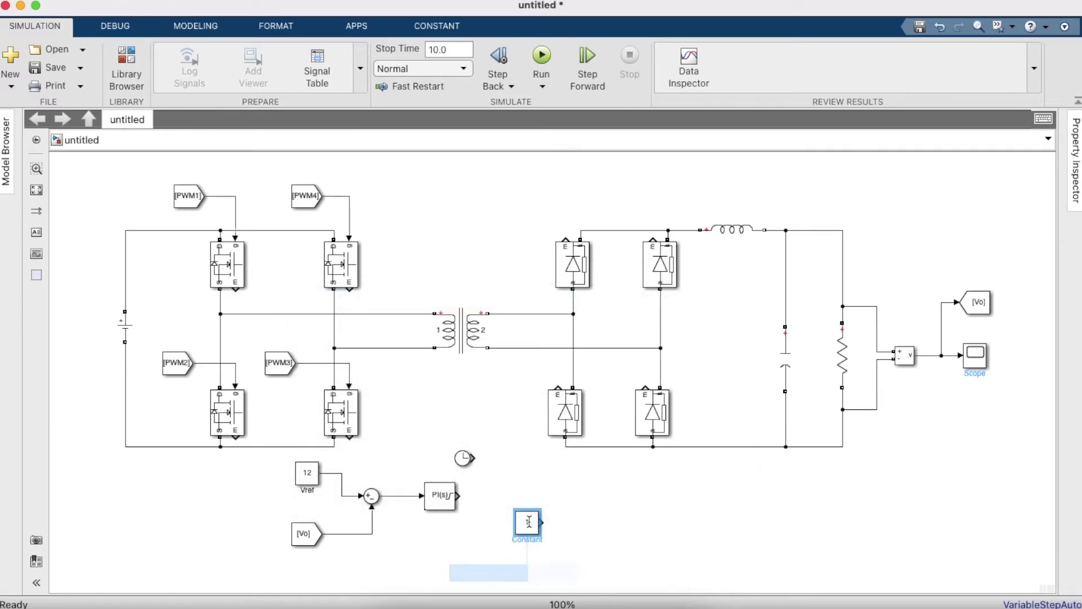
double_click(529, 521)
key("BackSpace")
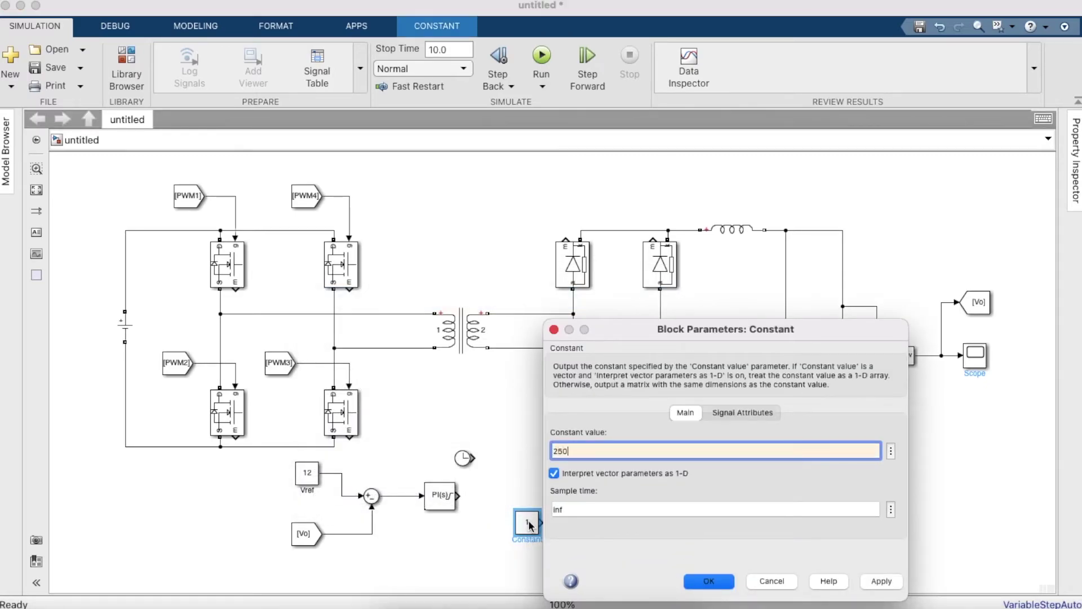
type("250e3")
key("Return")
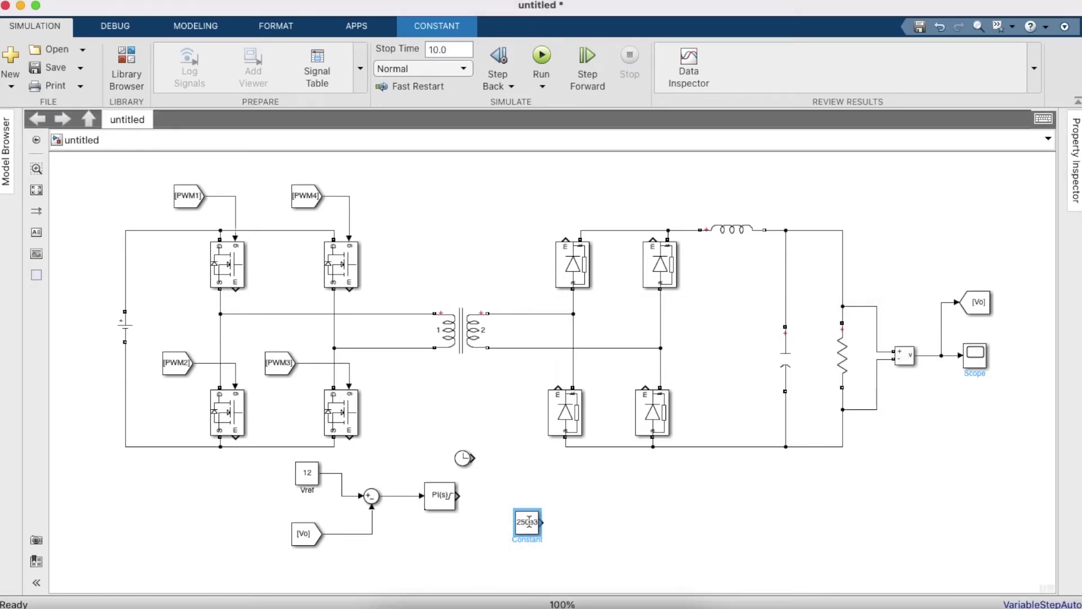
Move the PI controller lower, place the 250e3 constant between it and the Clock, and name the constant Freq.
left_click(445, 507)
left_click_drag(445, 507, 445, 546)
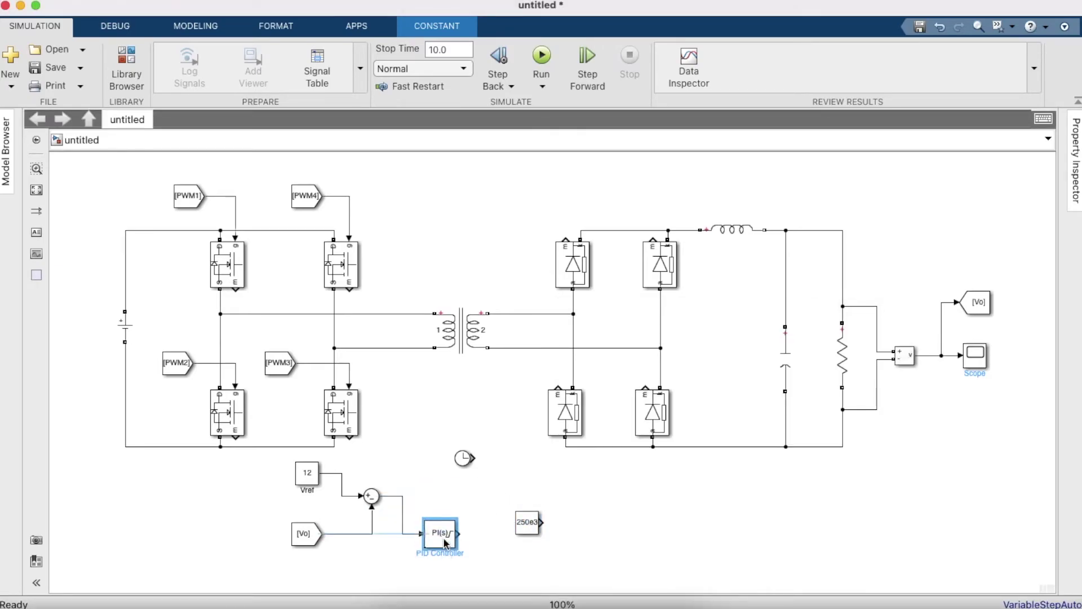
left_click_drag(522, 523, 440, 491)
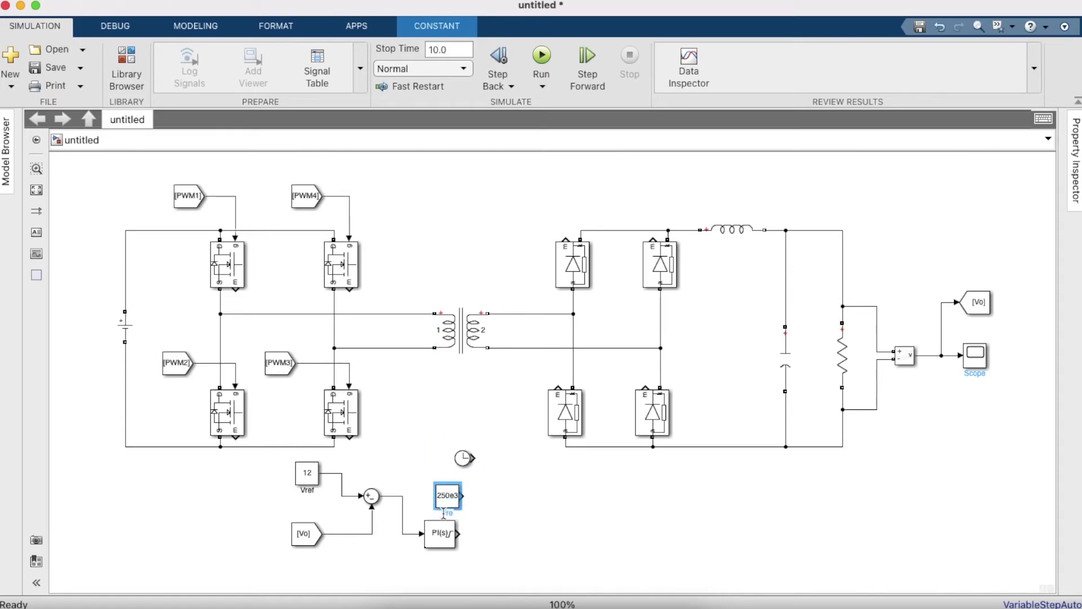
left_click(462, 516)
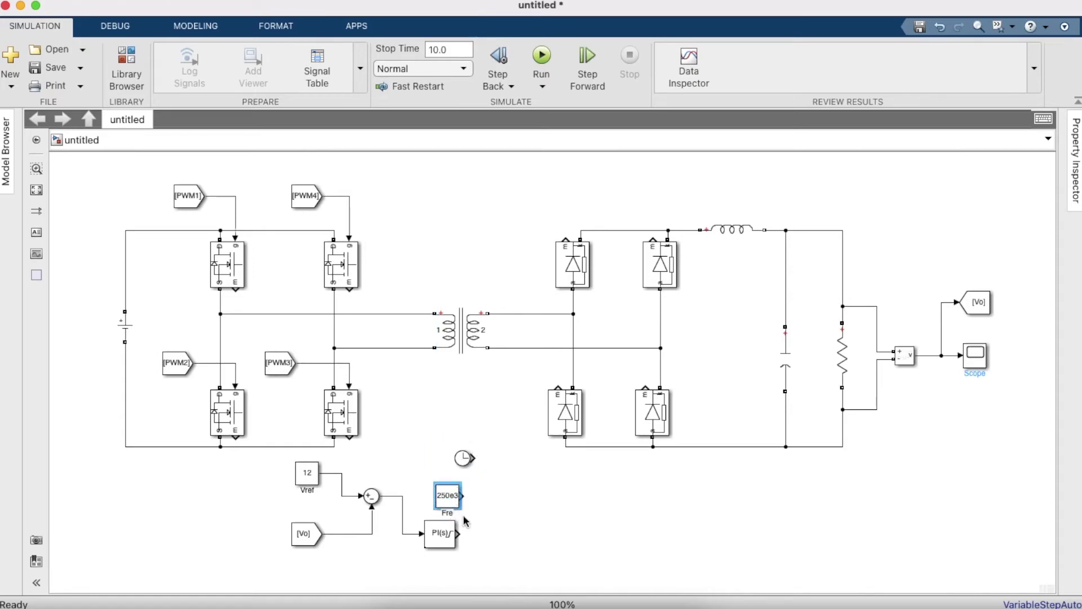
type("q")
left_click(472, 518)
Align the Clock block above the Freq constant.
left_click_drag(462, 458, 449, 458)
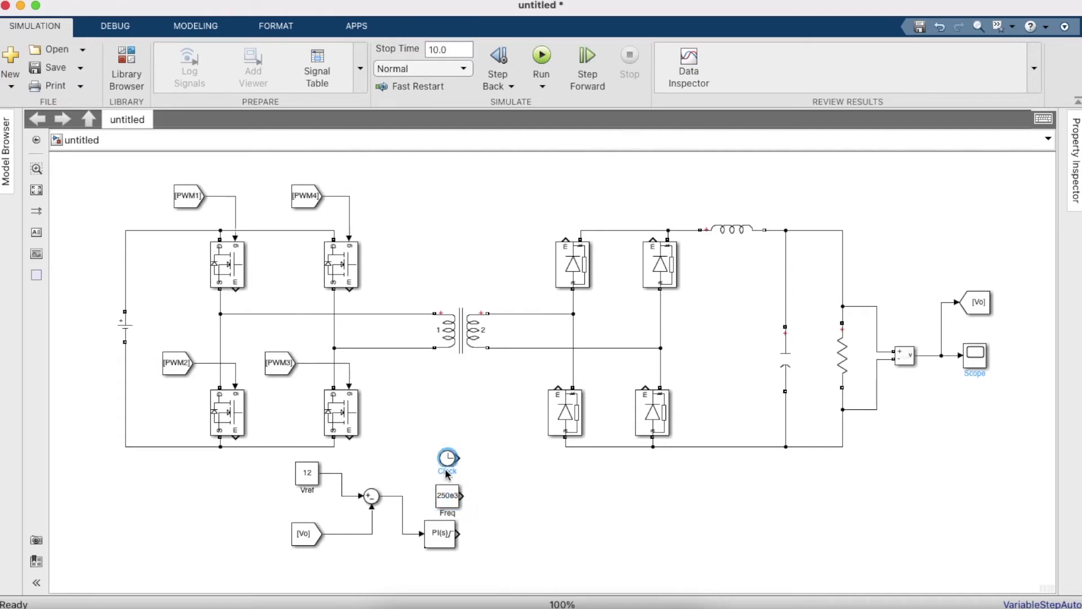
key("BackSpace")
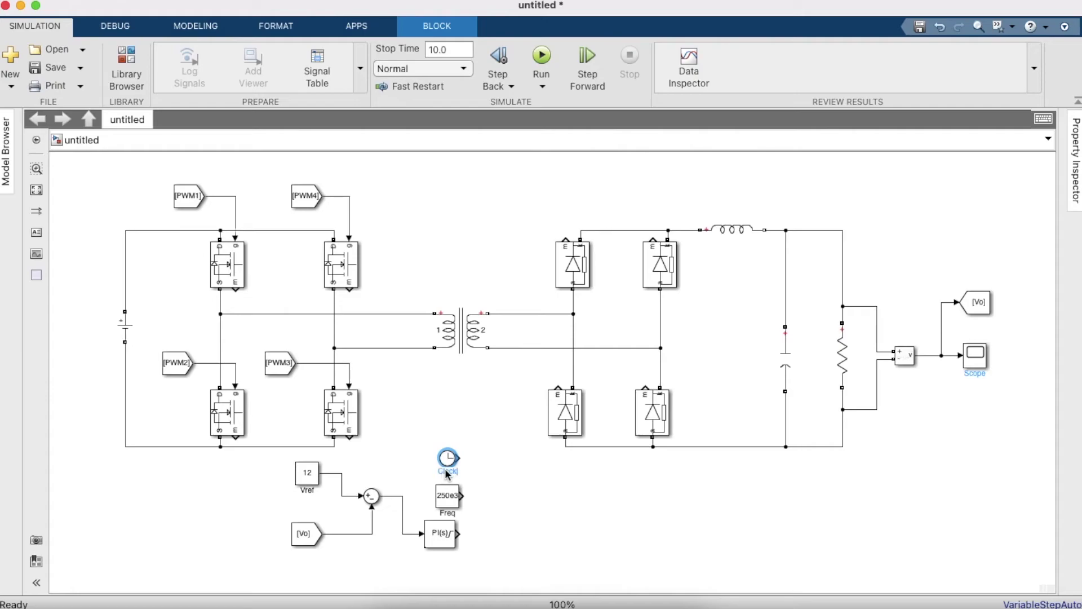
left_click_drag(449, 461, 451, 461)
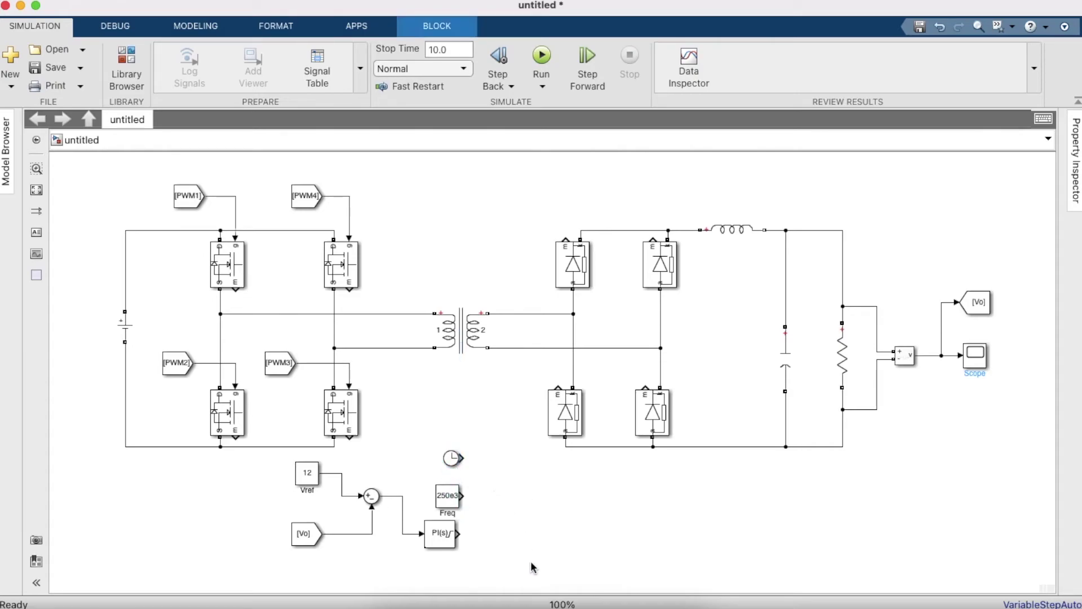
Paste the copied MATLAB Function block beside the Freq constant and review its PWM1 and PWM2 phase-shift code.
left_click(530, 525)
key("super+v")
left_click_drag(562, 543, 566, 513)
double_click(568, 518)
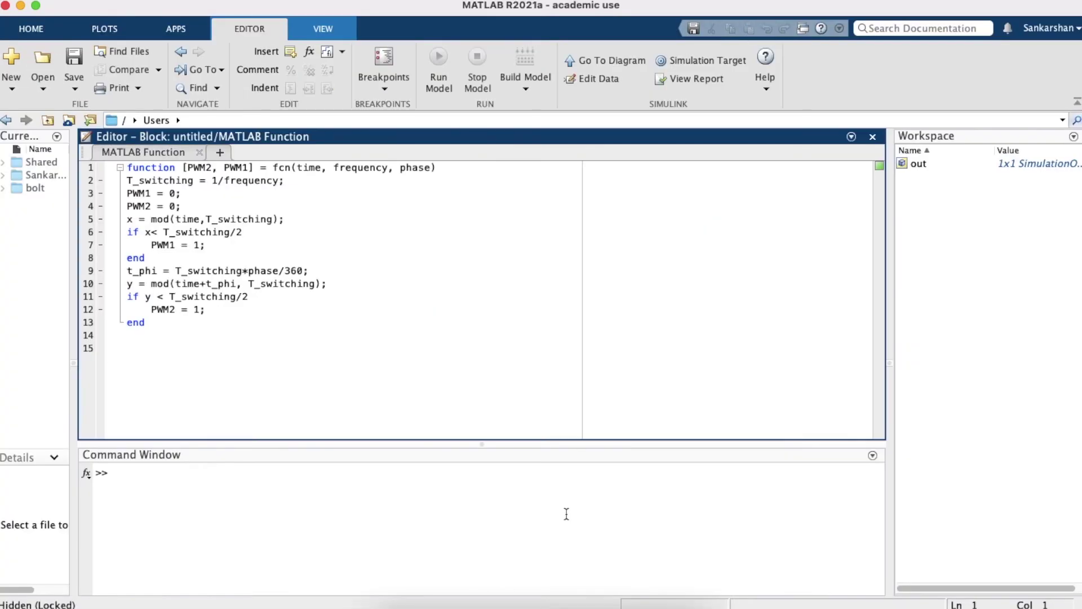
left_click_drag(130, 168, 280, 322)
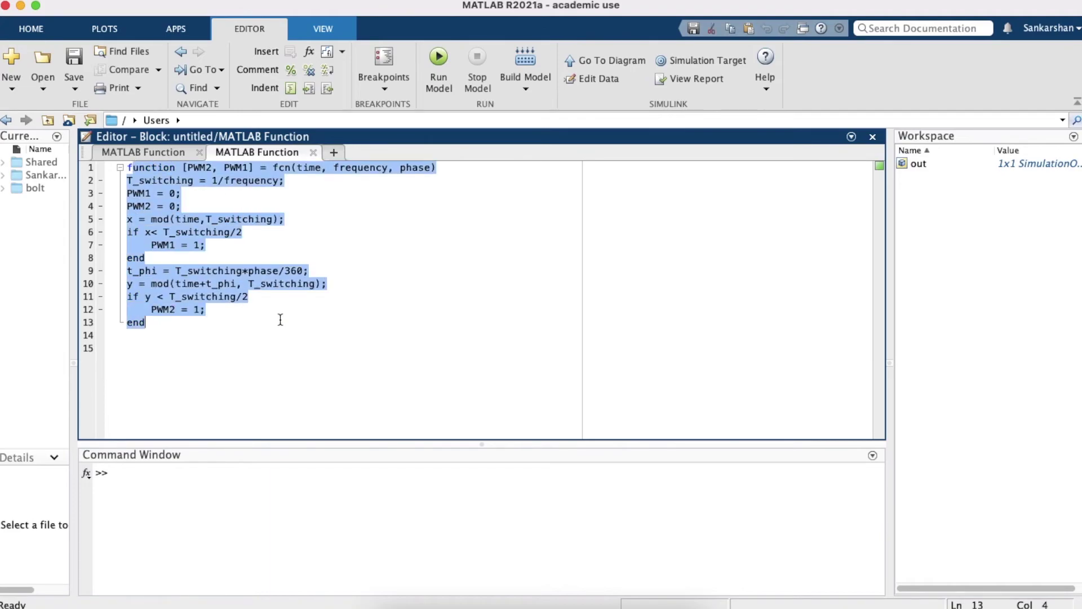
left_click(280, 350)
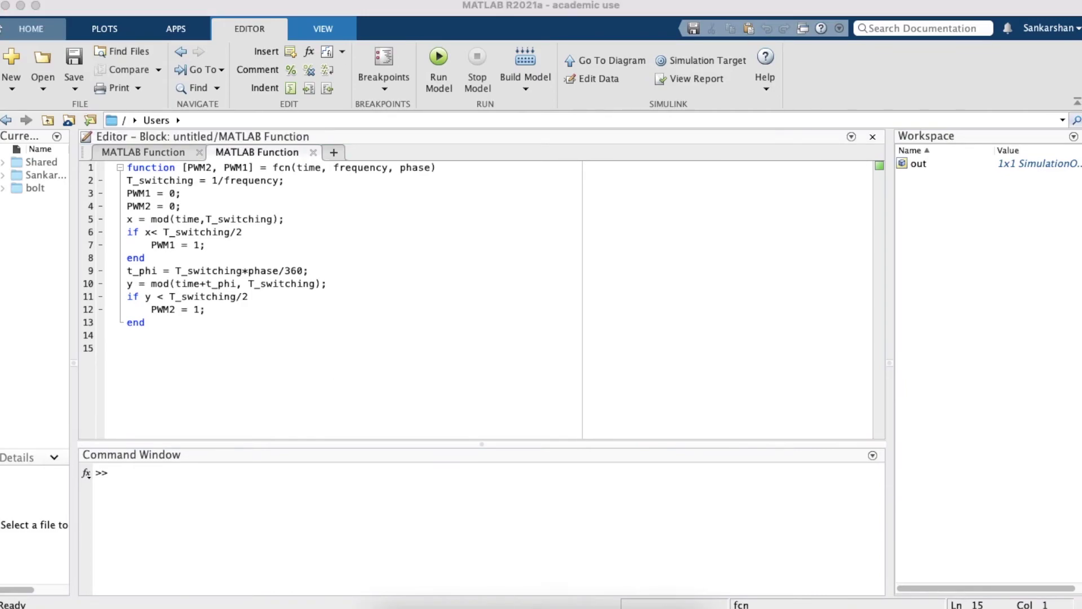
left_click(21, 5)
left_click(582, 499)
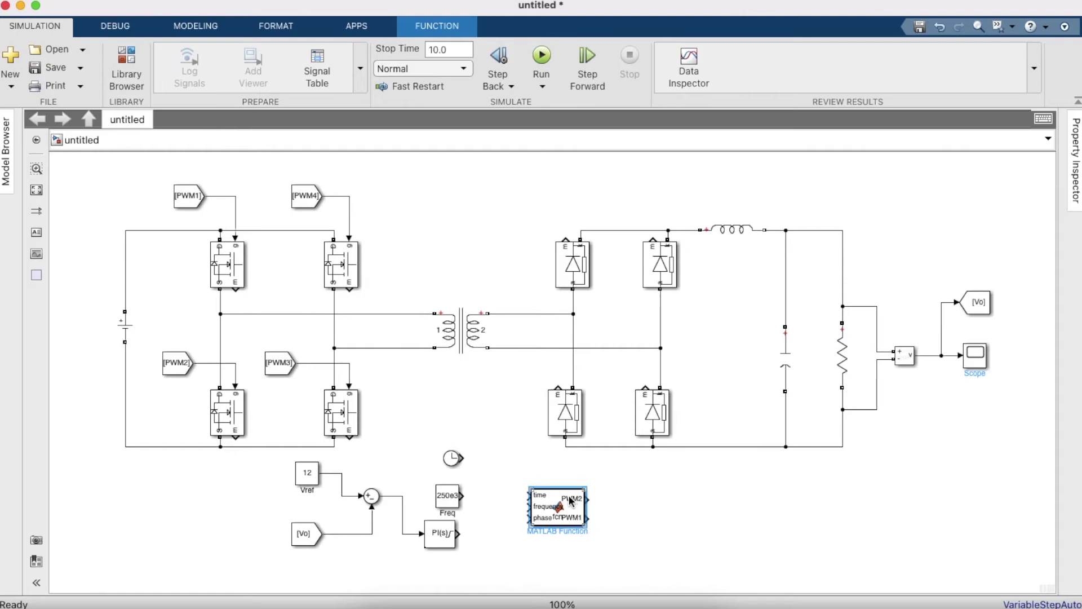
Wire the Clock, Freq and PI controller outputs to the function's time, frequency and phase inputs, and review its code again.
left_click(451, 493)
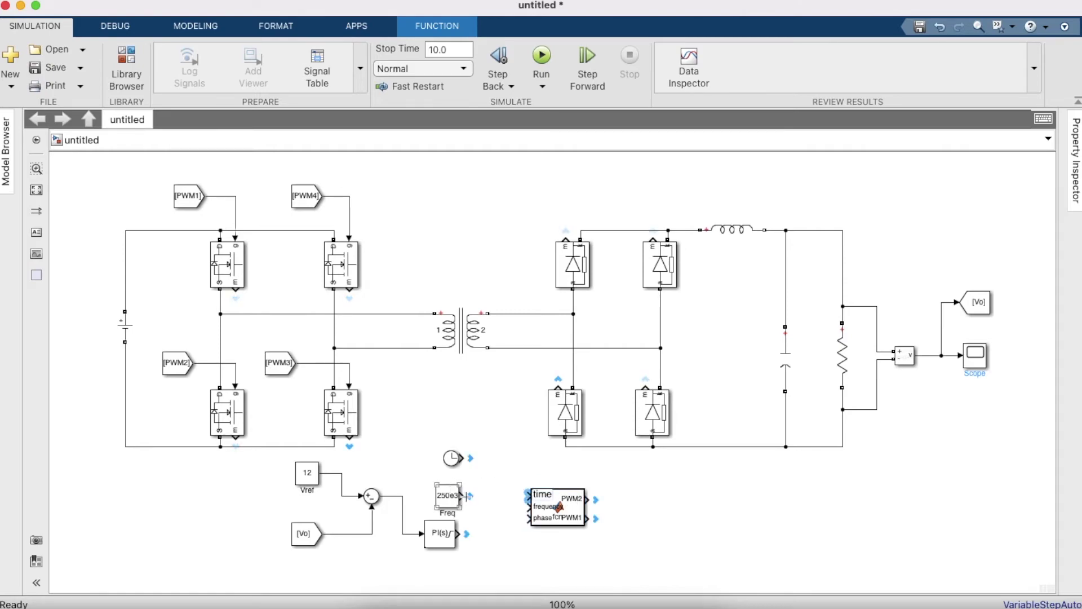
left_click(470, 460)
left_click_drag(463, 495, 528, 507)
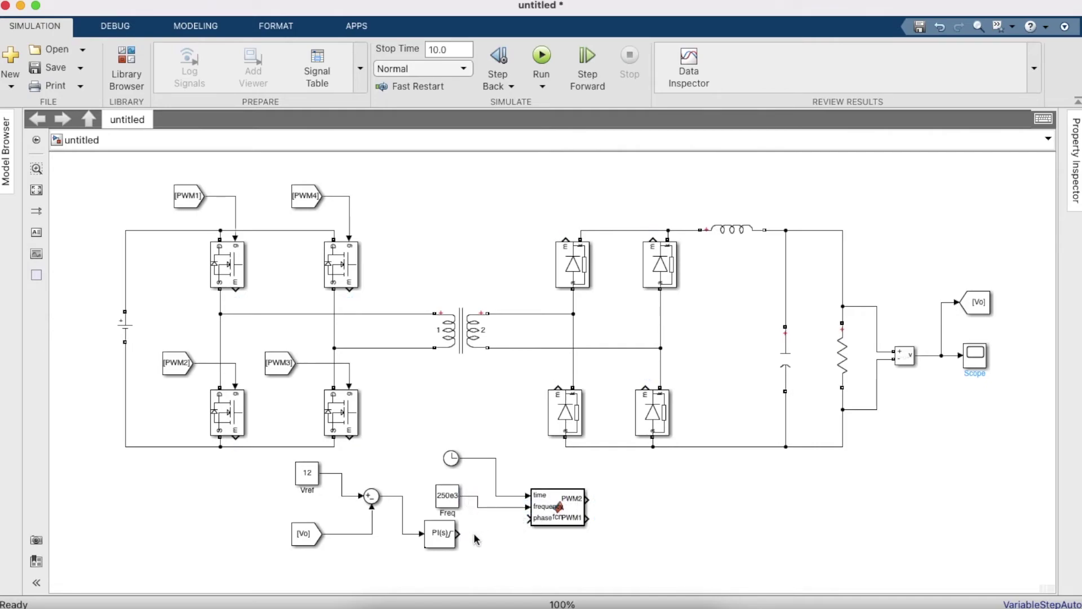
left_click_drag(458, 533, 528, 518)
double_click(557, 514)
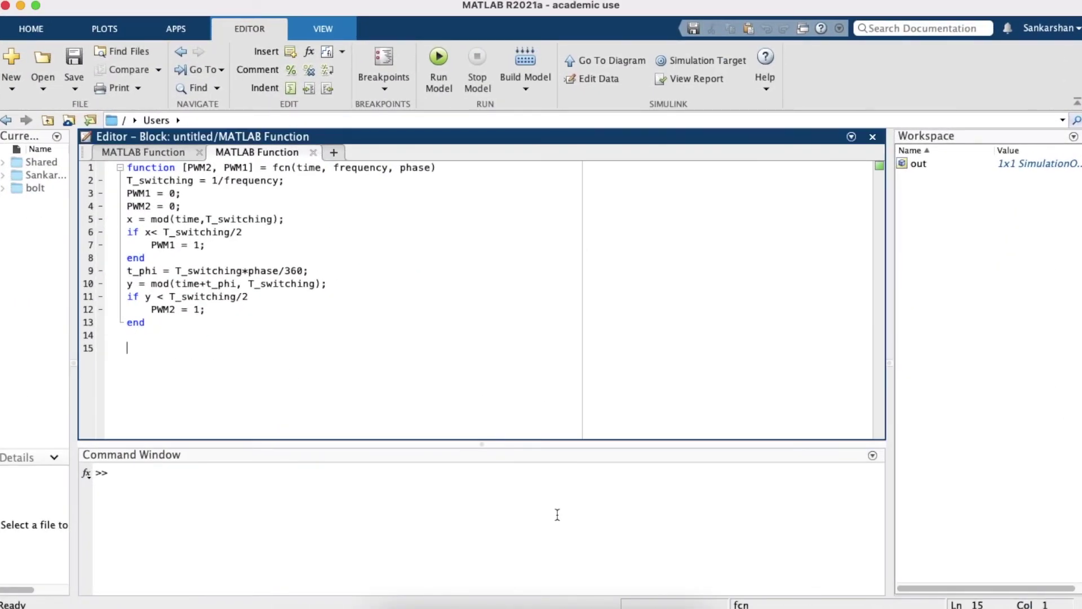
left_click(20, 6)
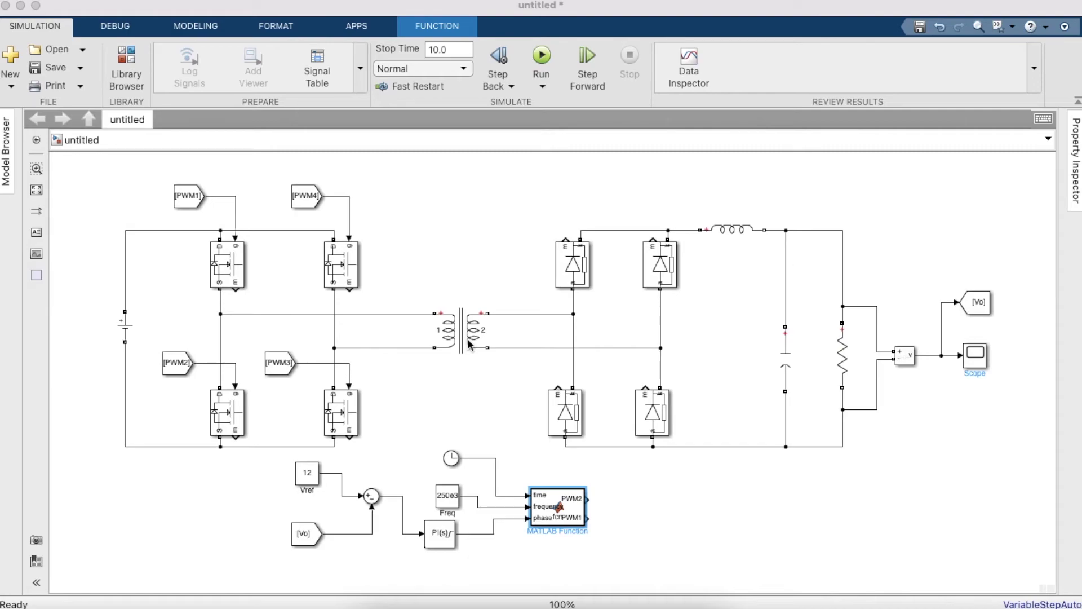
Add a Goto block beside the MATLAB Function block and wire the PWM2 output to it.
left_click(645, 510)
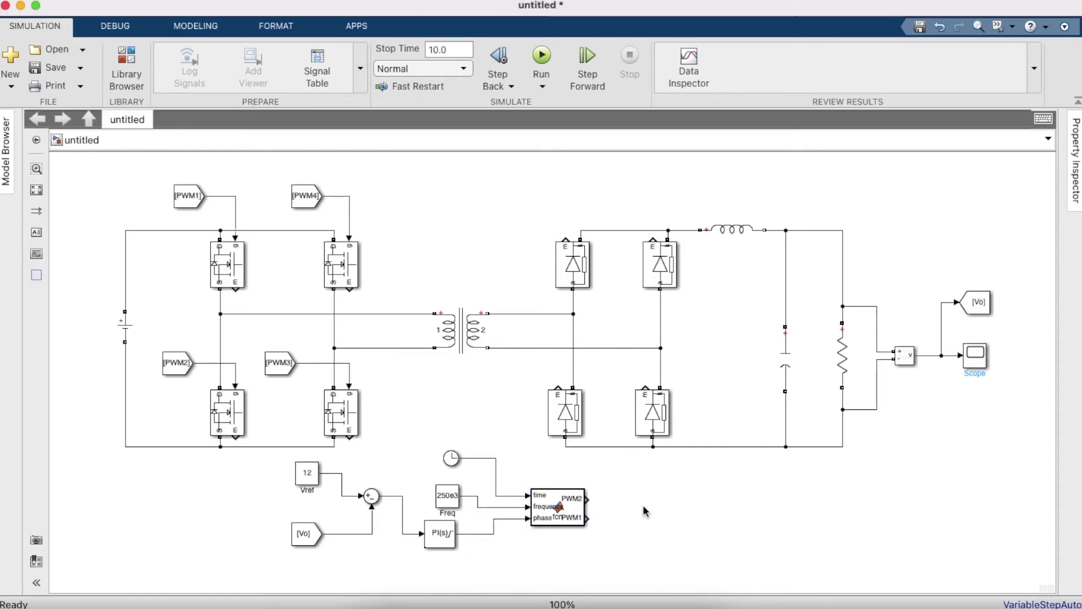
double_click(644, 510)
type("go")
key("Return")
left_click_drag(591, 500, 651, 496)
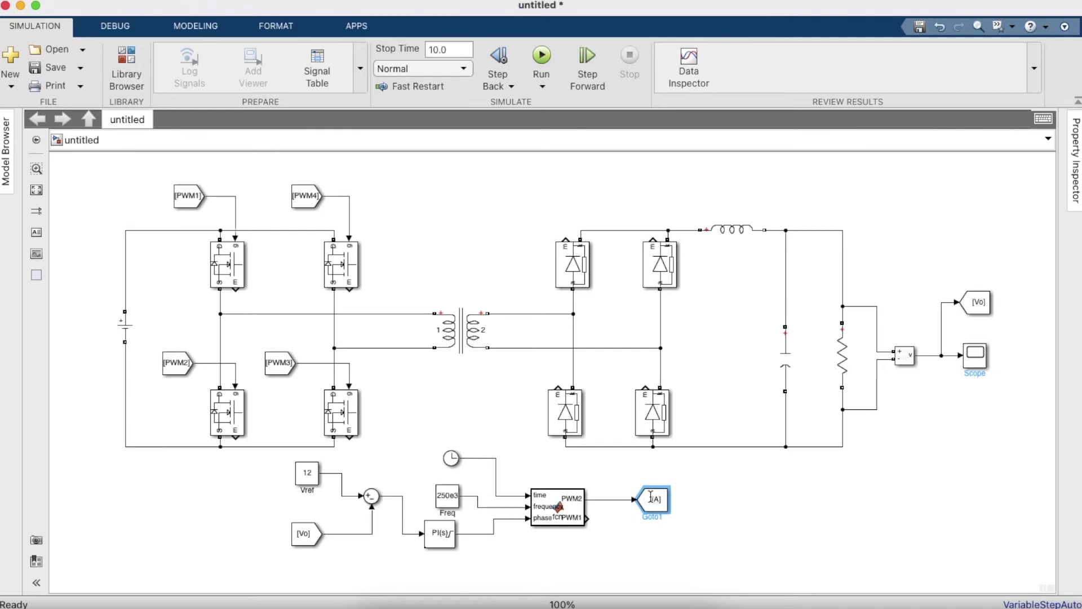
Set the tag of the Goto block on the function's PWM2 output to PWM1.
double_click(651, 498)
double_click(762, 346)
key("BackSpace")
key("Return")
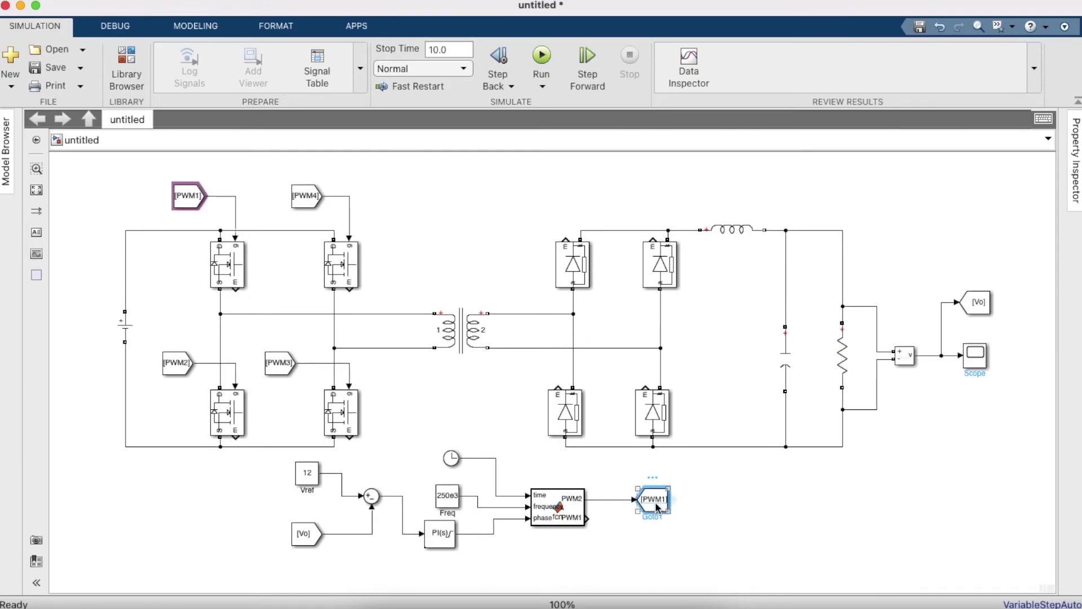
Duplicate the PWM1 Goto block directly below the original and wire the function's PWM1 output to the copy.
left_click_drag(657, 516, 652, 546)
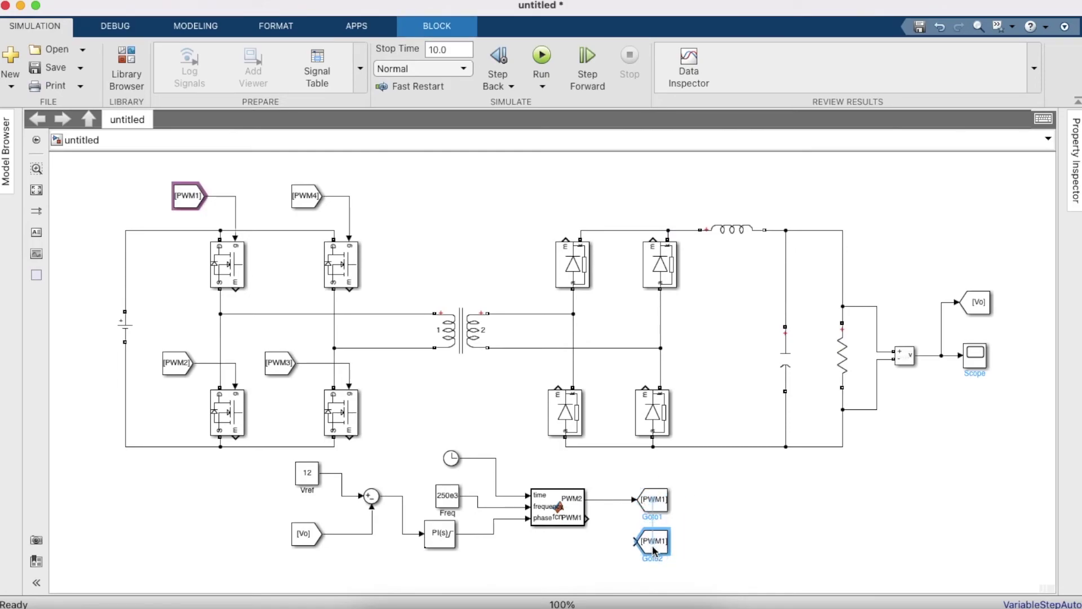
left_click(629, 544)
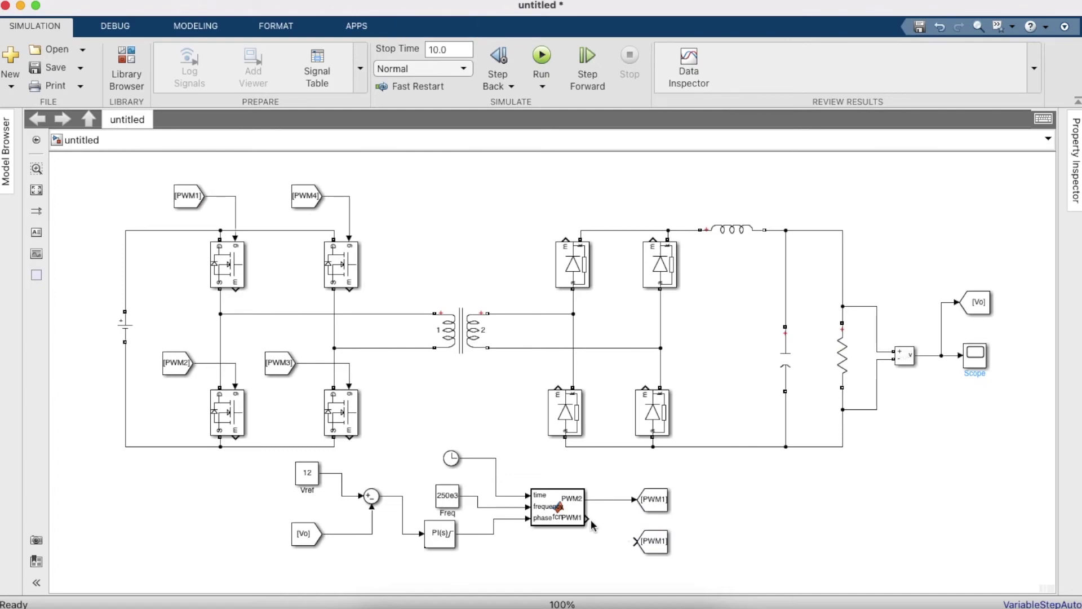
left_click(624, 539)
Set the tag of the Goto block on the function's PWM1 output to PWM4.
double_click(665, 542)
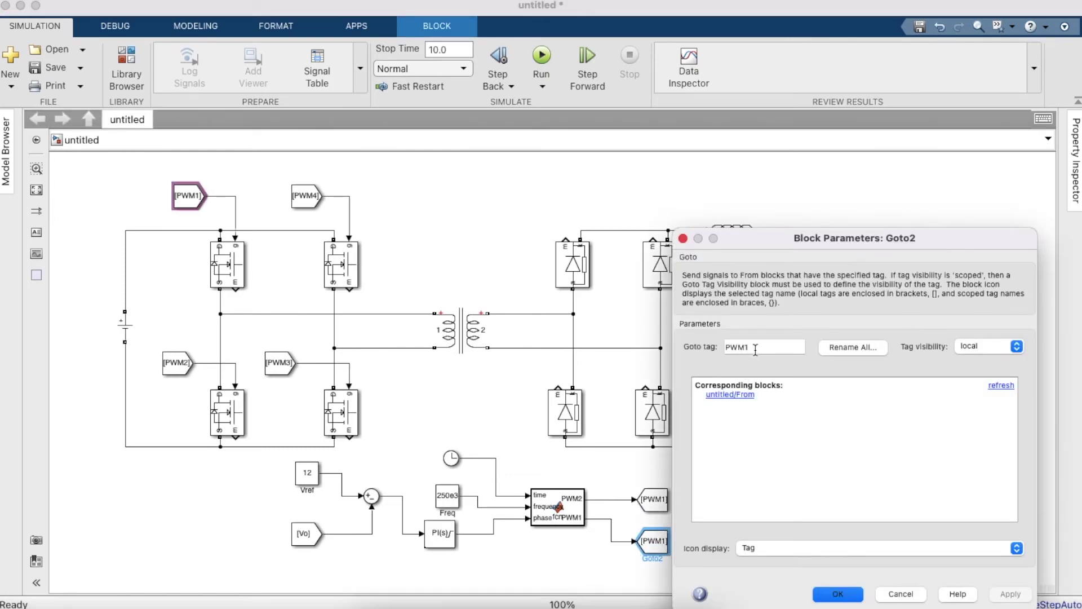
left_click(780, 346)
key("BackSpace")
type("4")
key("Return")
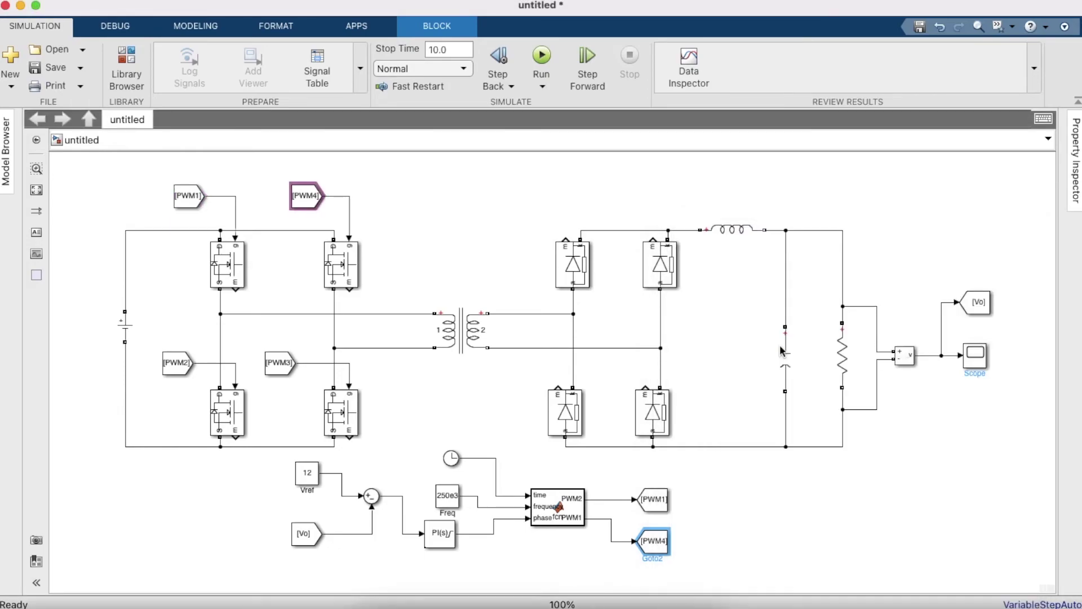
left_click(769, 480)
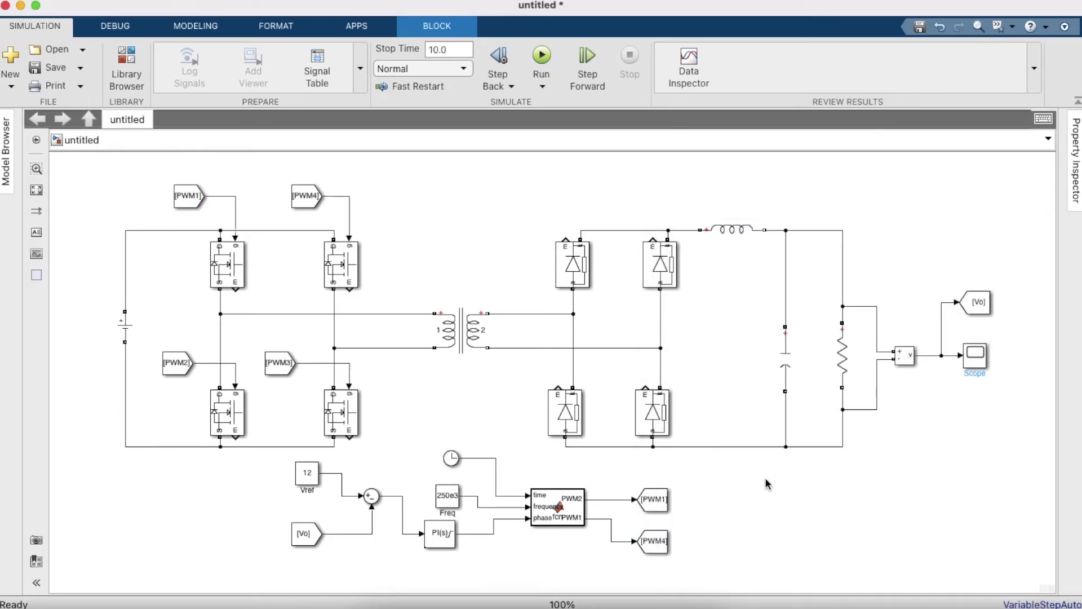
Place a copy of the PWM1 Goto block to the right of the original.
left_click(661, 500)
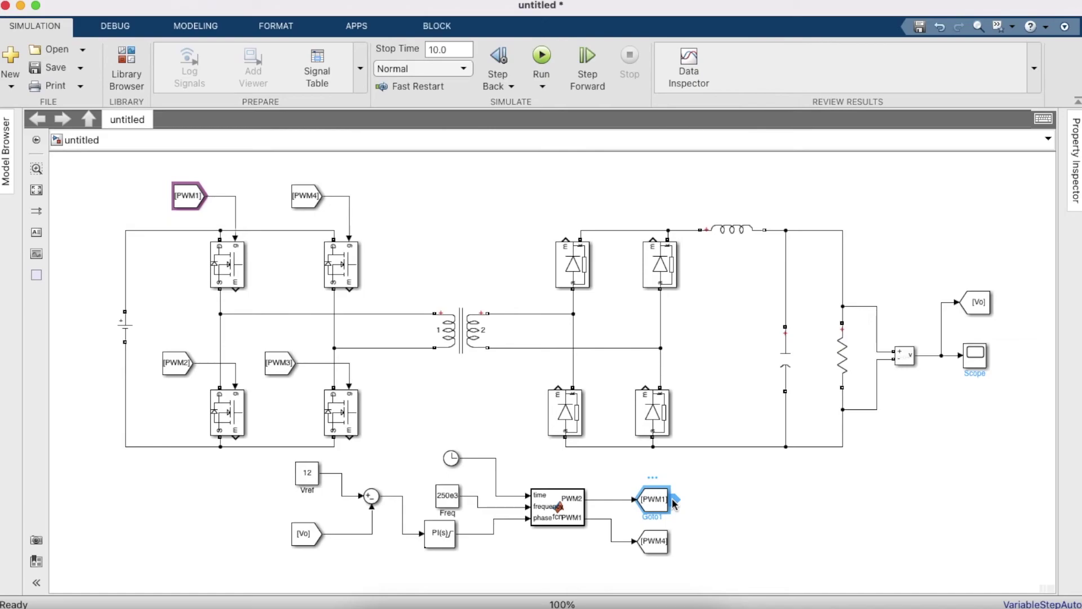
left_click(668, 501)
left_click(657, 502)
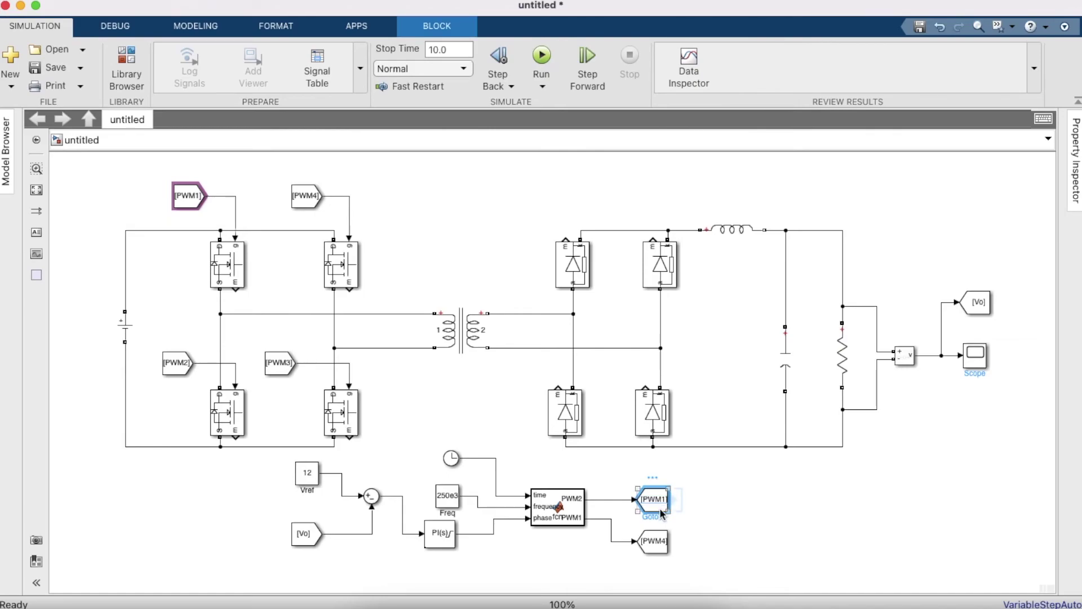
left_click_drag(659, 508, 726, 504)
Add a NOT block above the PWM1 Goto and wire the function's PWM2 output through it to the copied Goto.
double_click(703, 536)
type("Not")
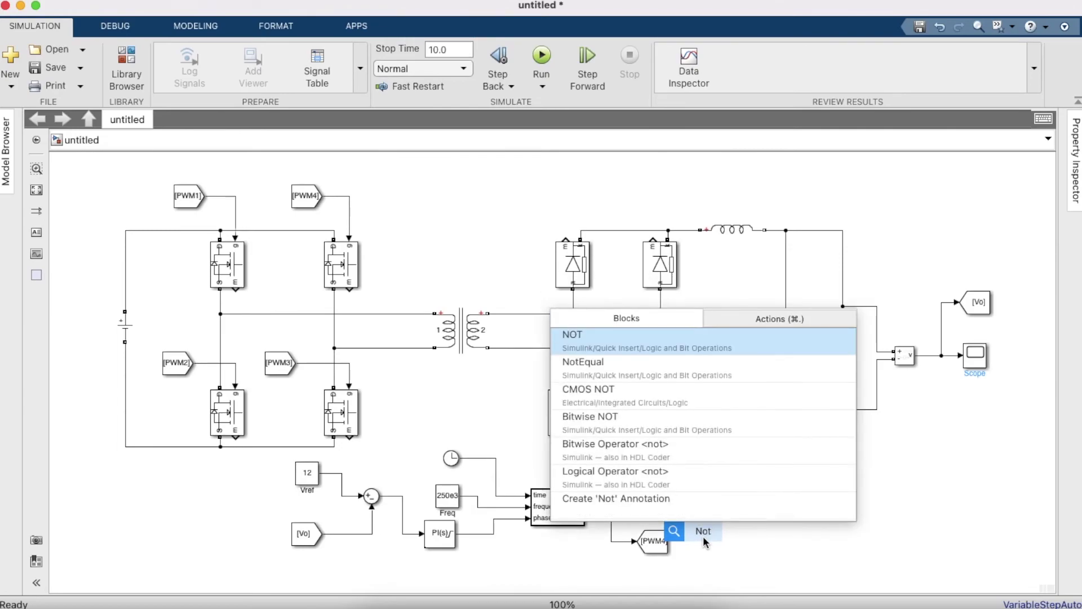
key("Return")
left_click_drag(699, 541, 701, 488)
Set the tag of the Goto block fed by the NOT block to PWM2.
double_click(707, 487)
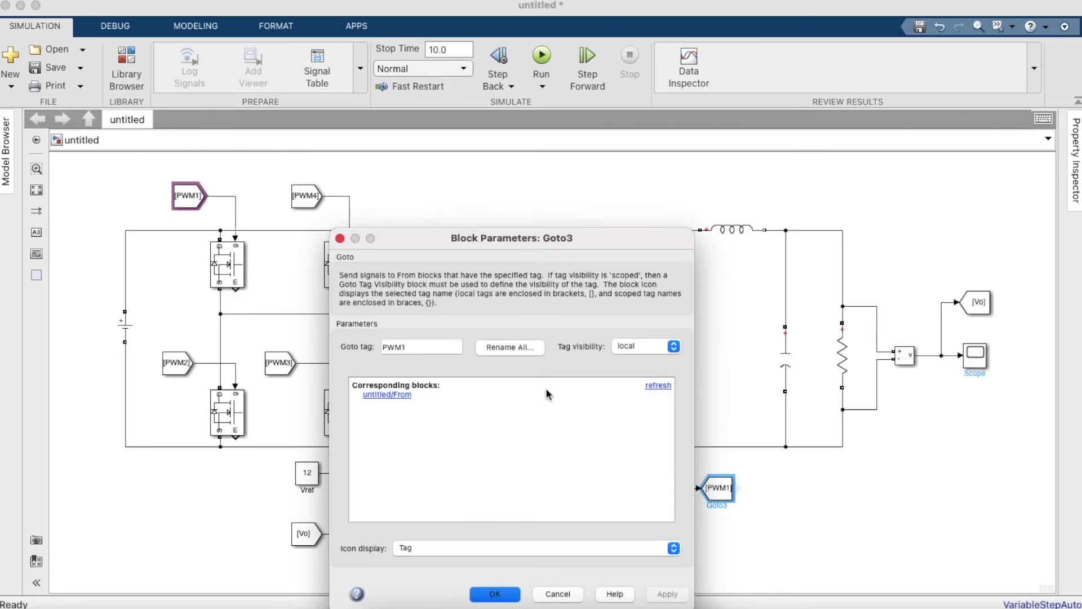
left_click(449, 345)
key("BackSpace")
type("2")
key("Return")
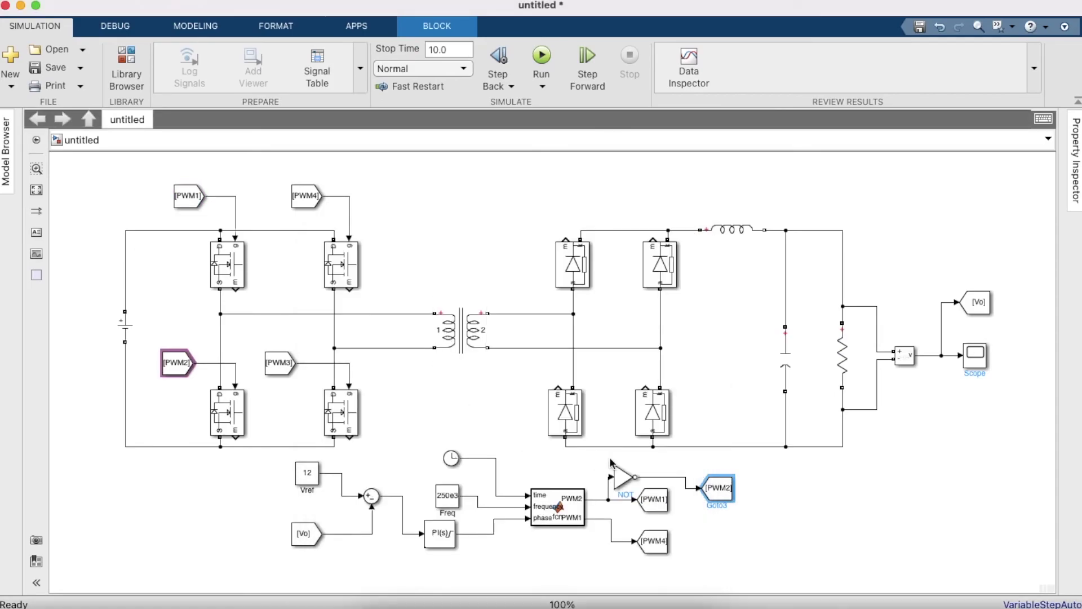
Duplicate the NOT block below the PWM4 Goto, branching from the function's PWM1 output, and connect a copied PWM2 Goto to its output.
left_click(624, 480)
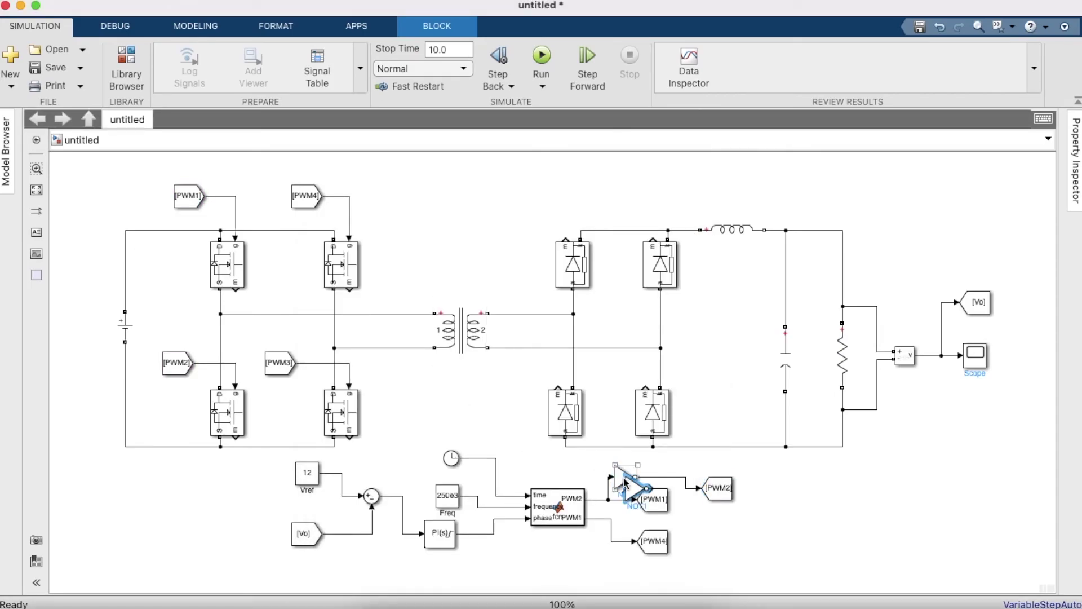
left_click_drag(627, 480, 612, 542)
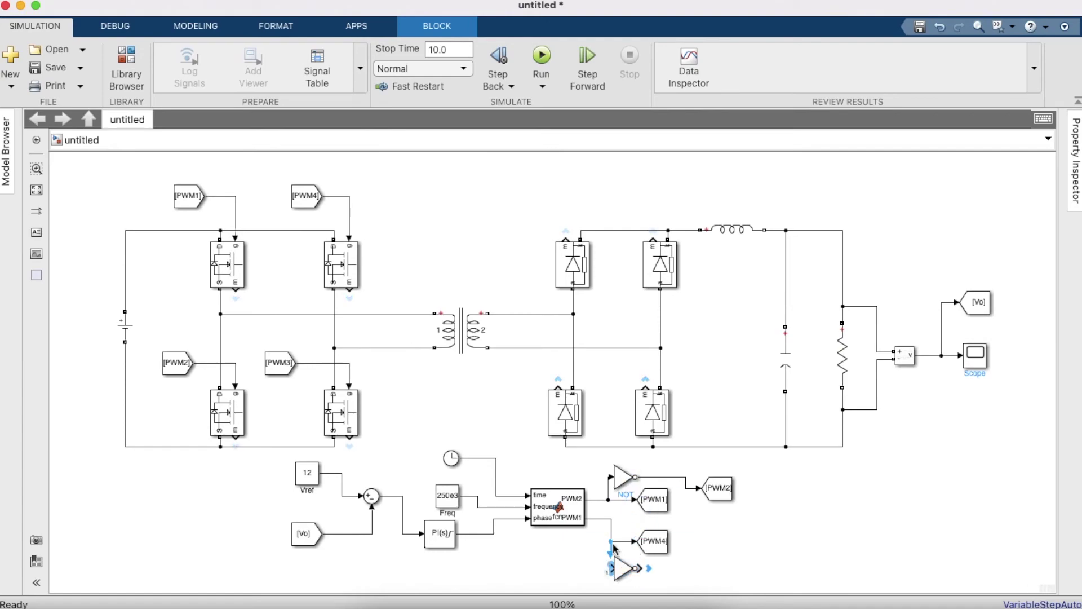
left_click(711, 499)
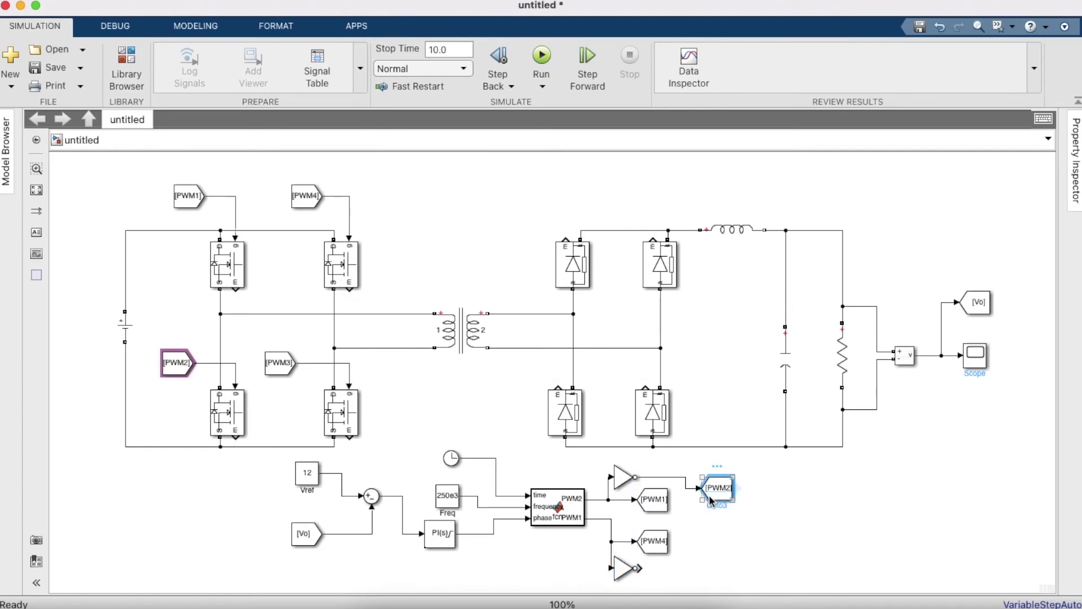
left_click_drag(711, 500, 671, 571)
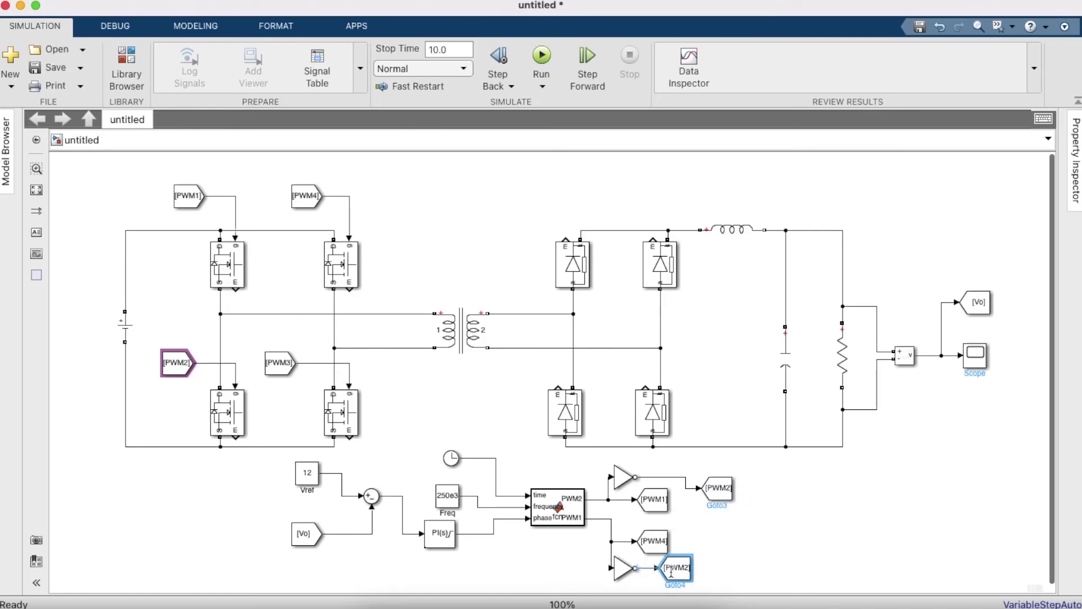
Set the tag of the Goto block on the lower NOT block to PWM3 and move it farther right.
scroll(670, 571, "down", 1)
left_click(668, 549)
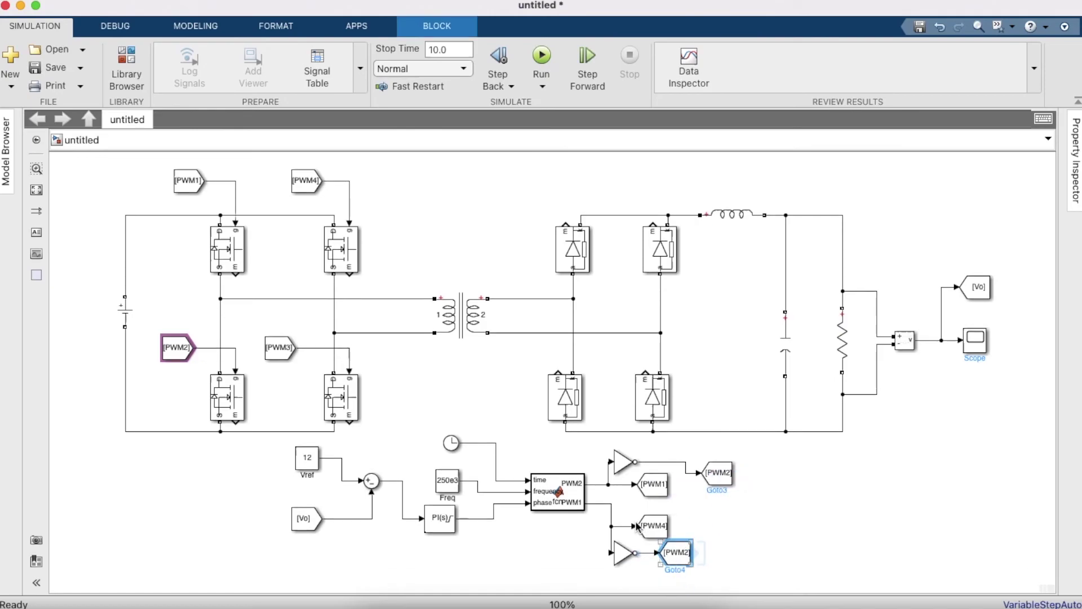
double_click(668, 551)
double_click(813, 348)
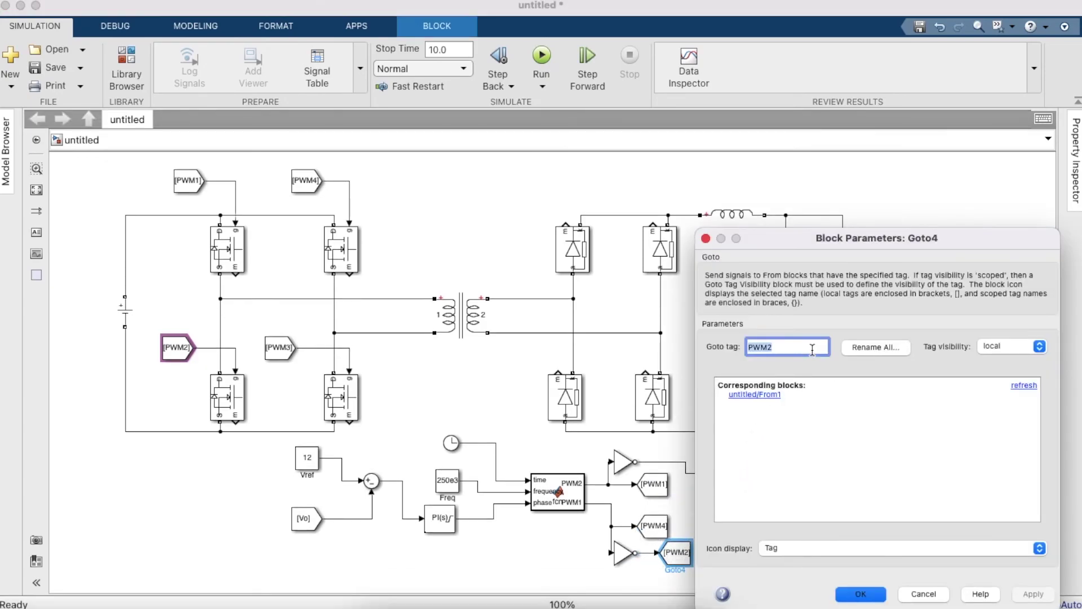
type("PWM3")
key("Return")
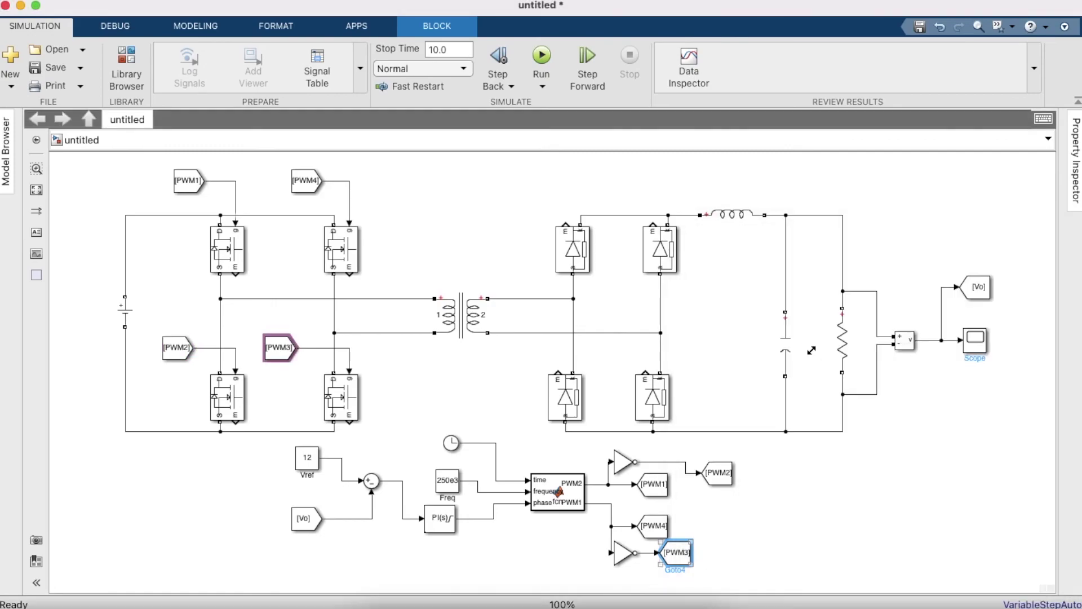
left_click(688, 561)
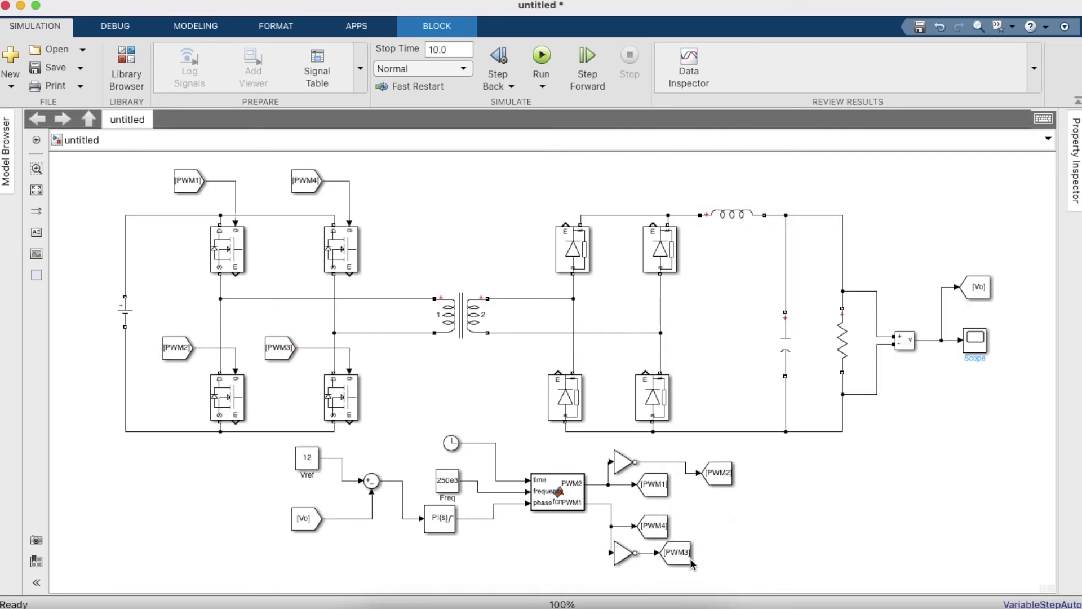
left_click_drag(681, 563, 711, 563)
left_click(773, 519)
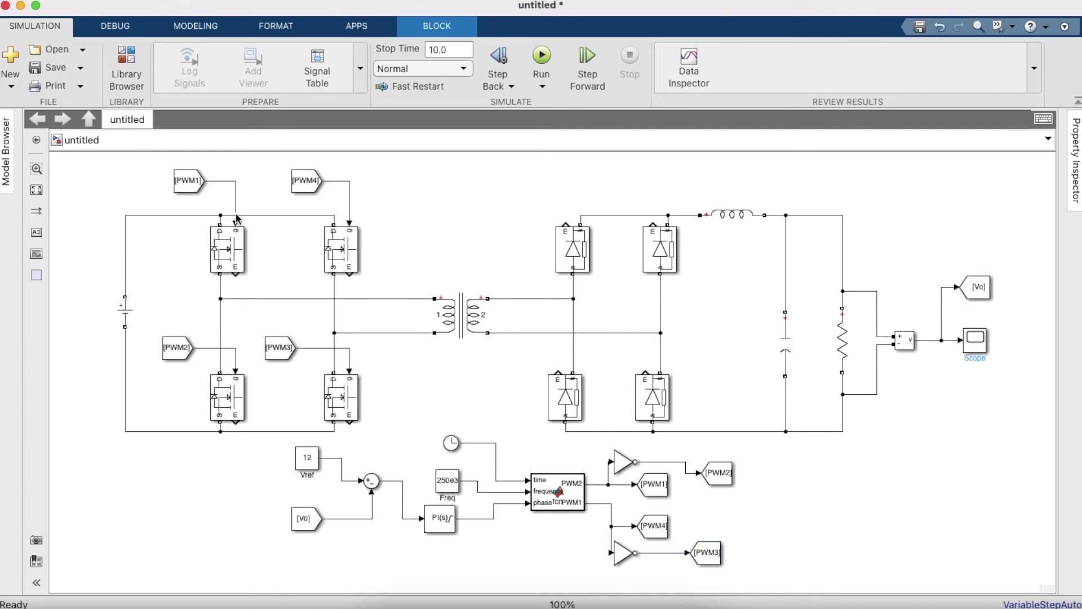
Change the model's solver to ode23t (mod. stiff/Trapezoidal) in the configuration parameters.
left_click(113, 26)
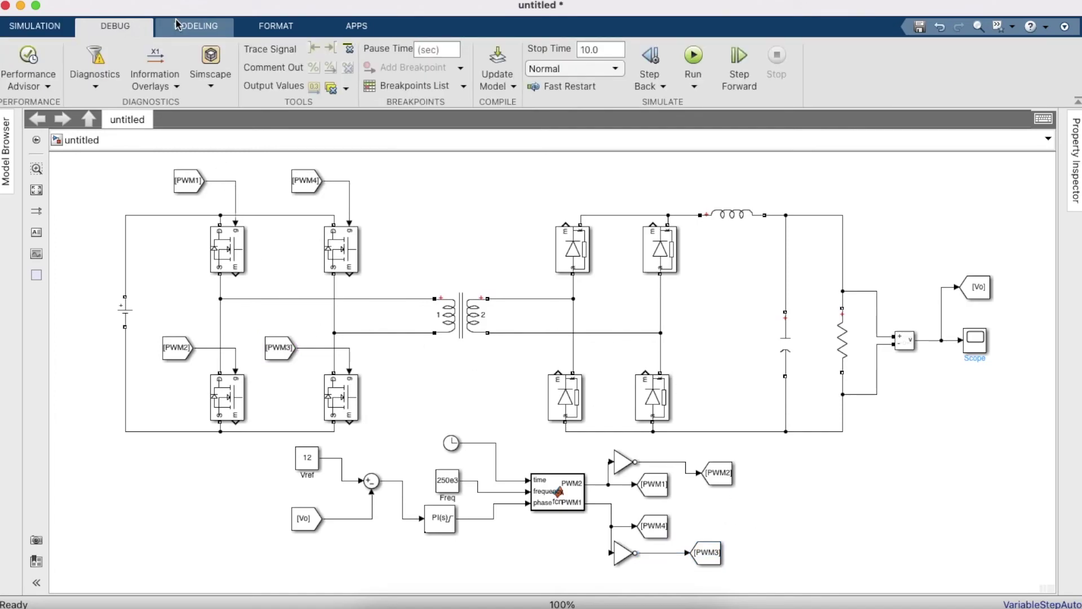
left_click(196, 26)
left_click(404, 62)
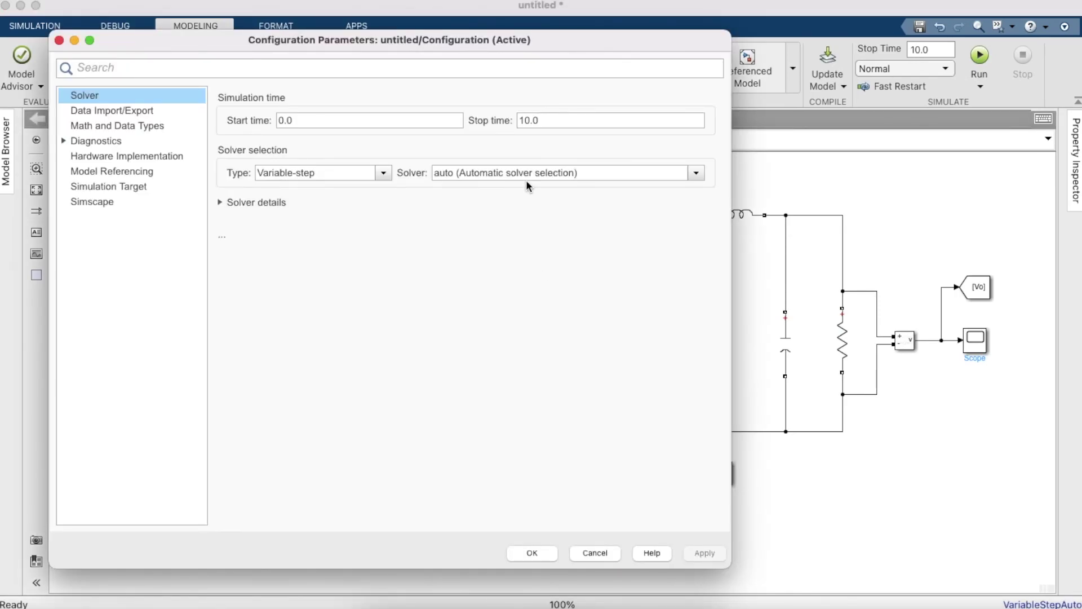
left_click(529, 179)
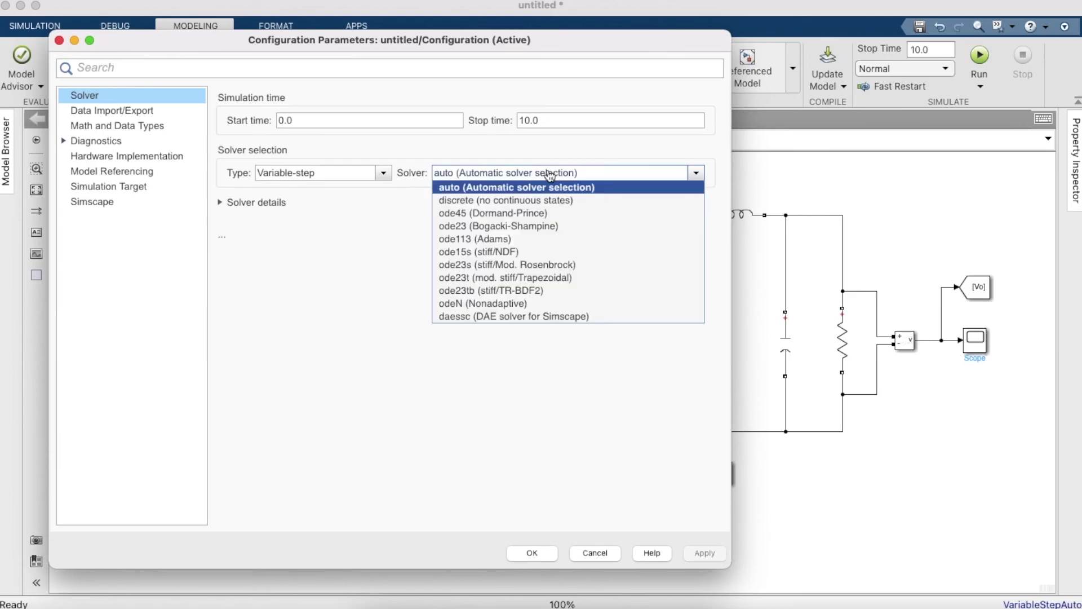
left_click(536, 277)
left_click(534, 551)
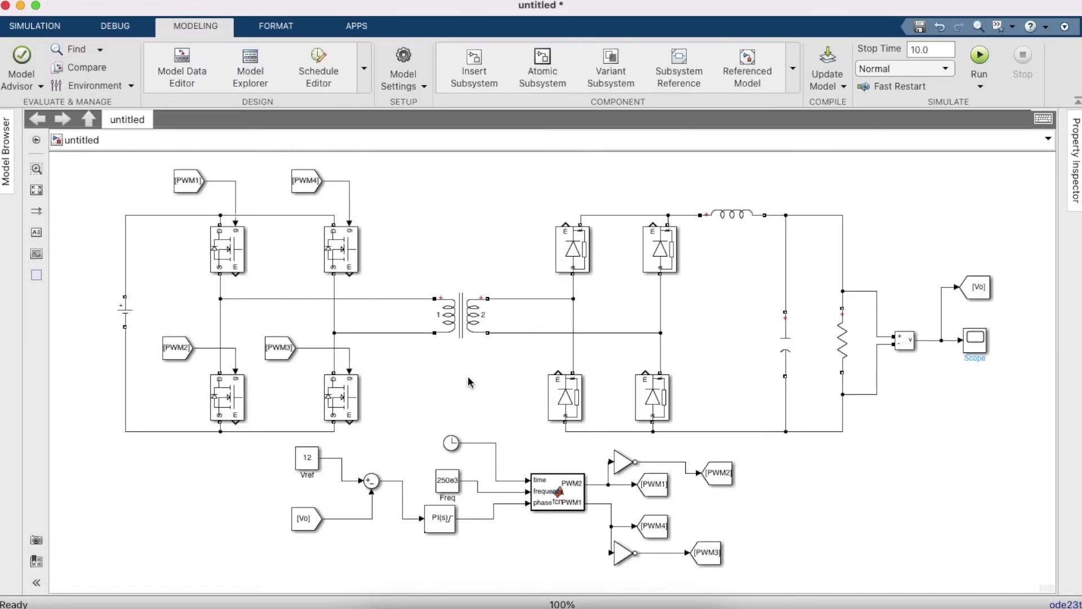
double_click(506, 215)
type("P")
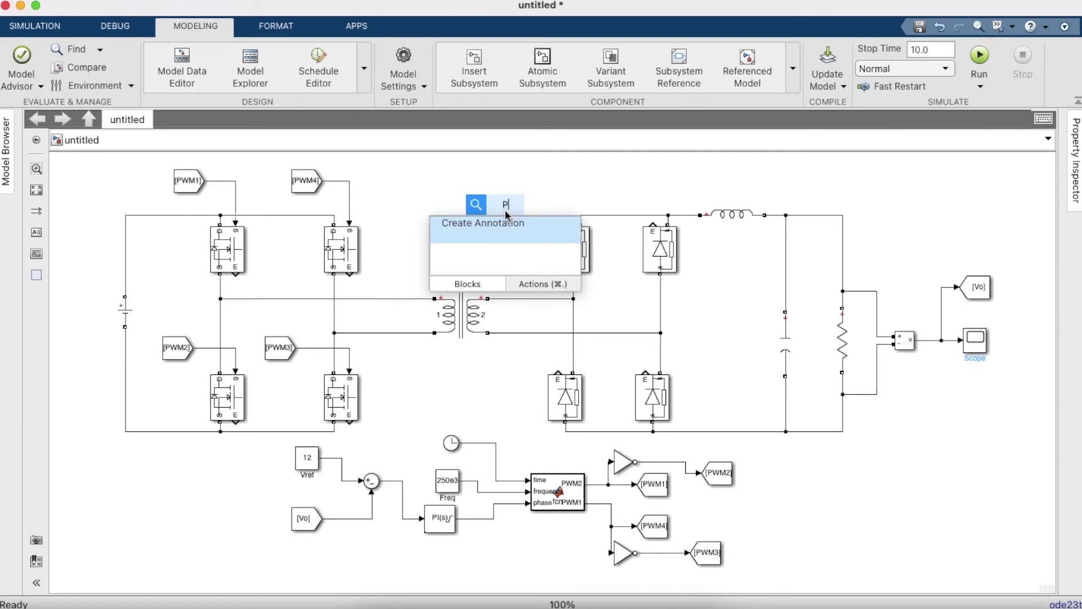
type("ower")
type("Gui")
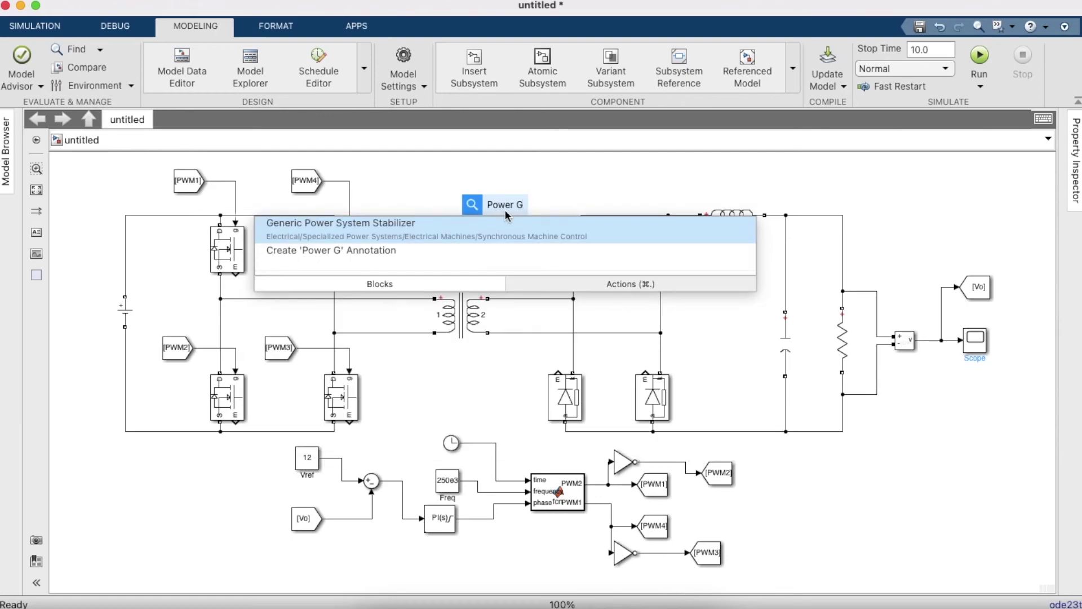
key("BackSpace")
key("BackSpace")
key("BackSpace")
key("BackSpace")
key("BackSpace")
key("BackSpace")
key("BackSpace")
key("BackSpace")
key("BackSpace")
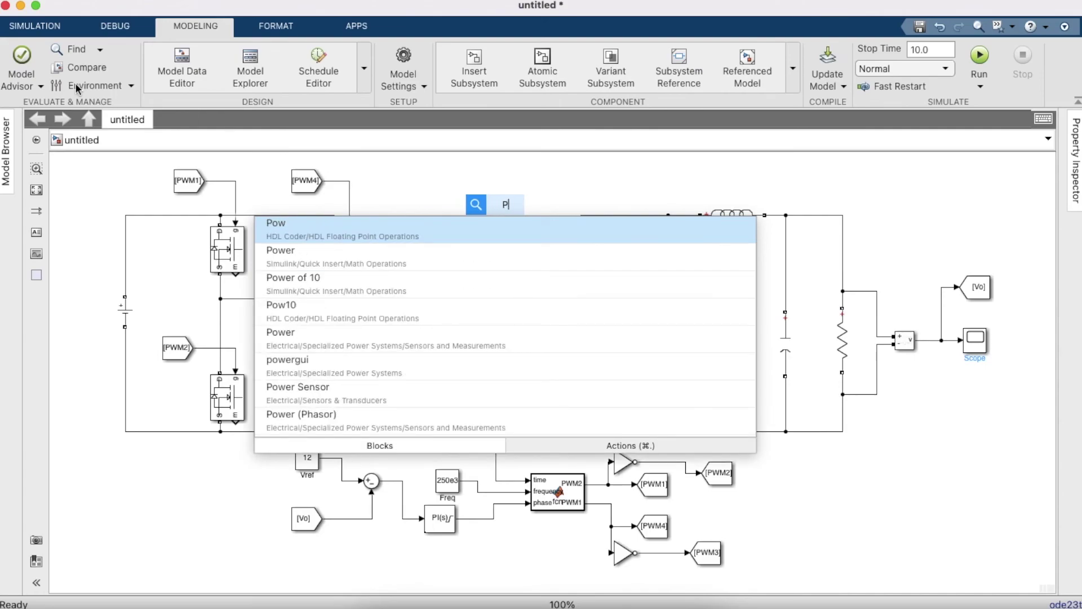
Search the Simulink library for "Gui" and place a powergui block below the DC source circuit.
left_click(35, 26)
left_click(126, 66)
left_click(472, 105)
type("Gui")
key("Return")
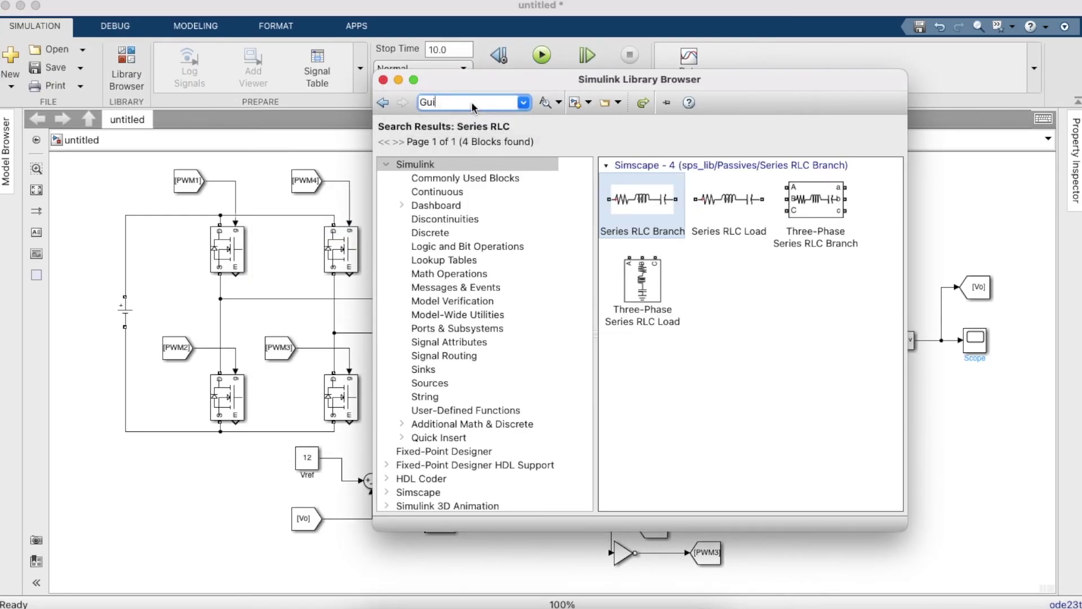
left_click_drag(624, 183, 195, 472)
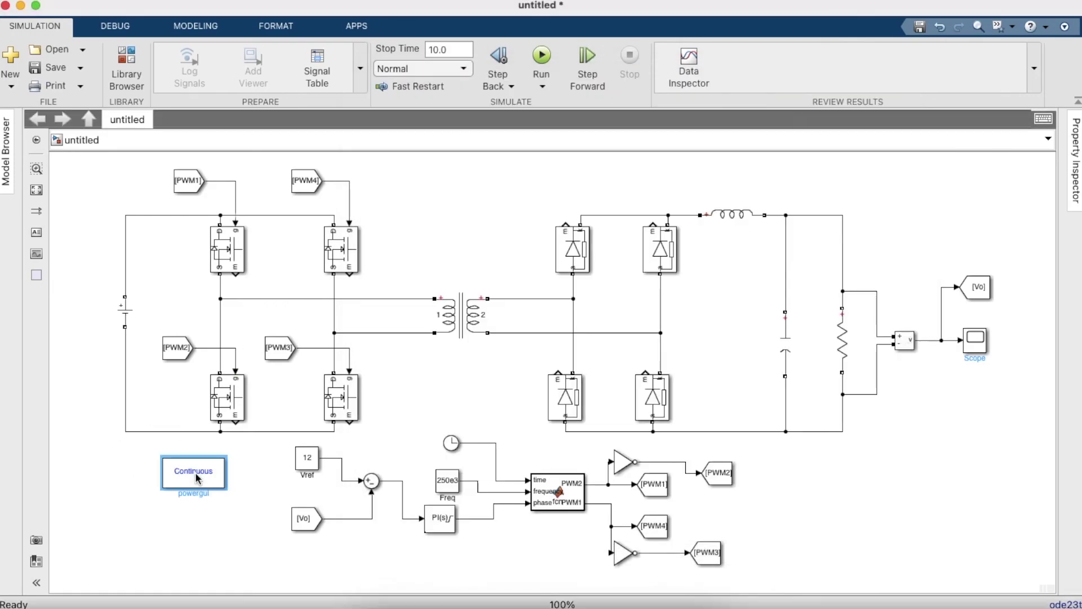
Set the powergui simulation type to Discrete with a sample time of 1e-8 s.
double_click(195, 472)
left_click(350, 254)
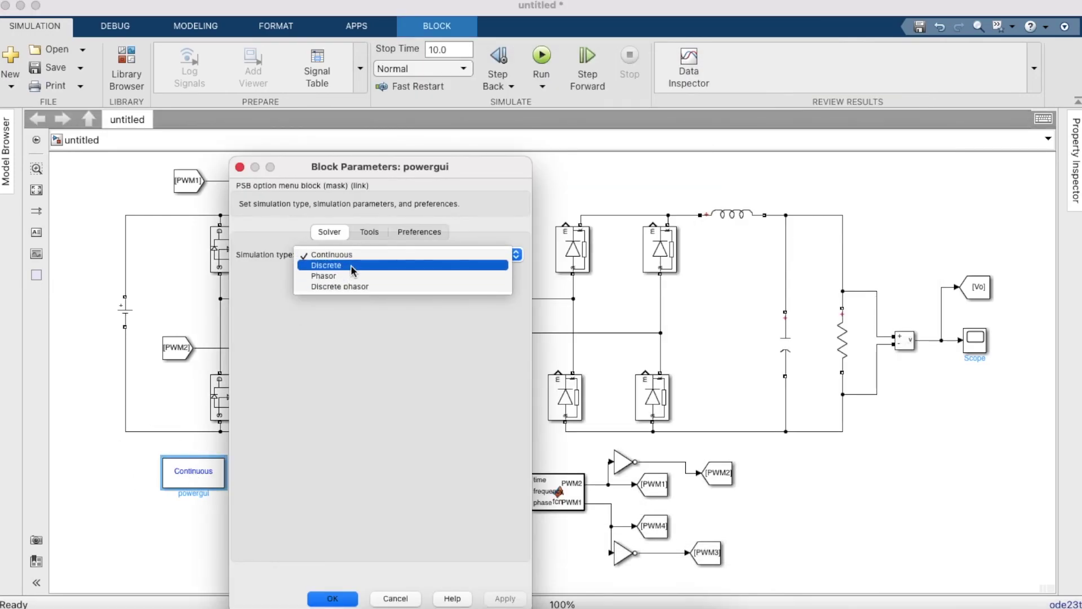
left_click(351, 265)
double_click(317, 282)
key("BackSpace")
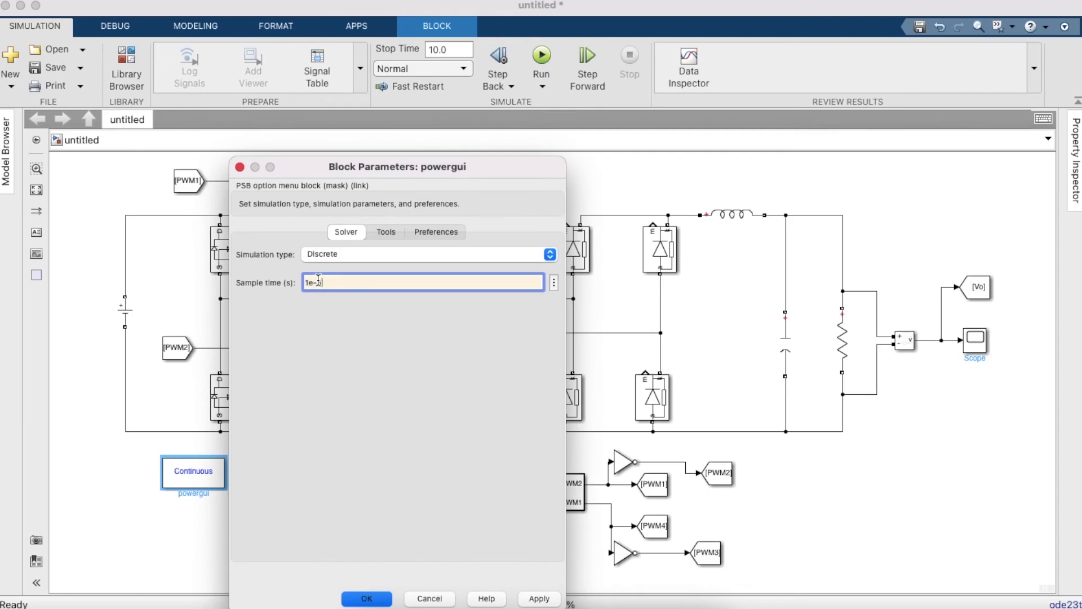
type("8")
key("Return")
left_click(450, 284)
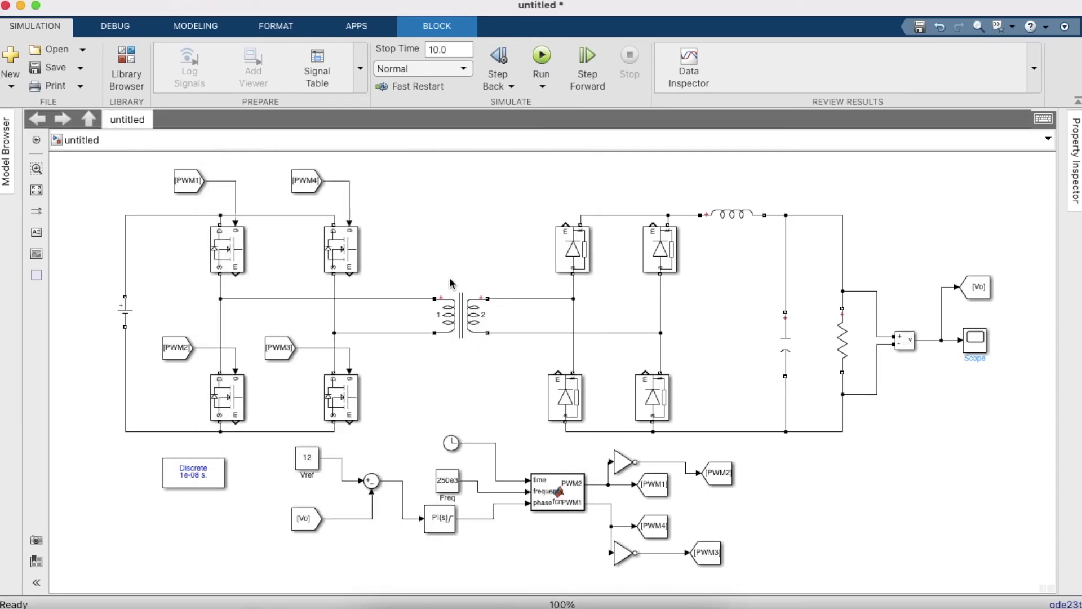
left_click(482, 275)
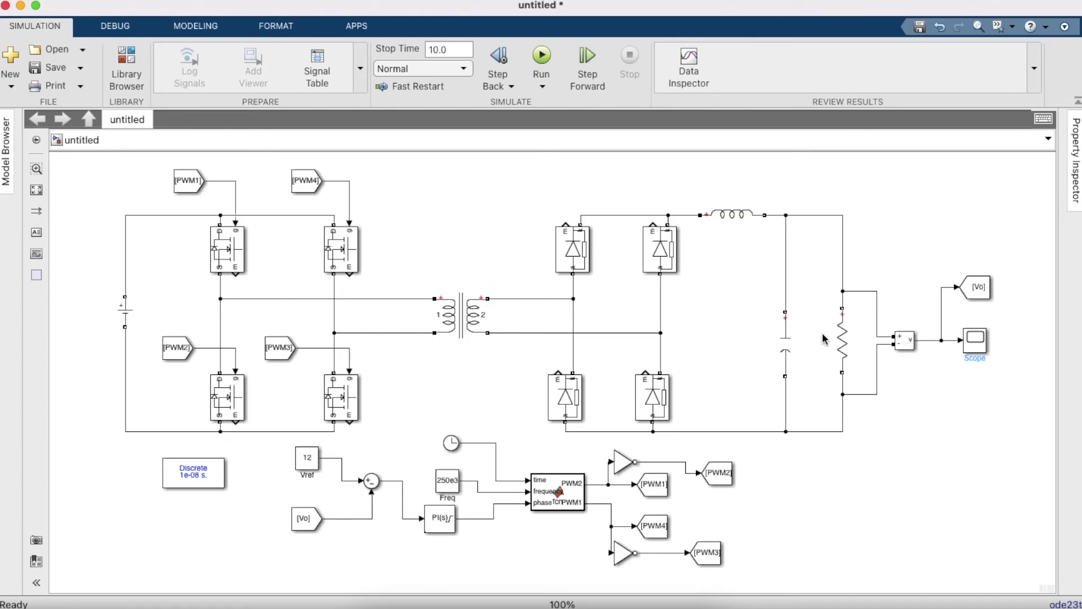
Run the simulation, open the output voltage scope and scale its axes to fit the signal.
left_click(542, 57)
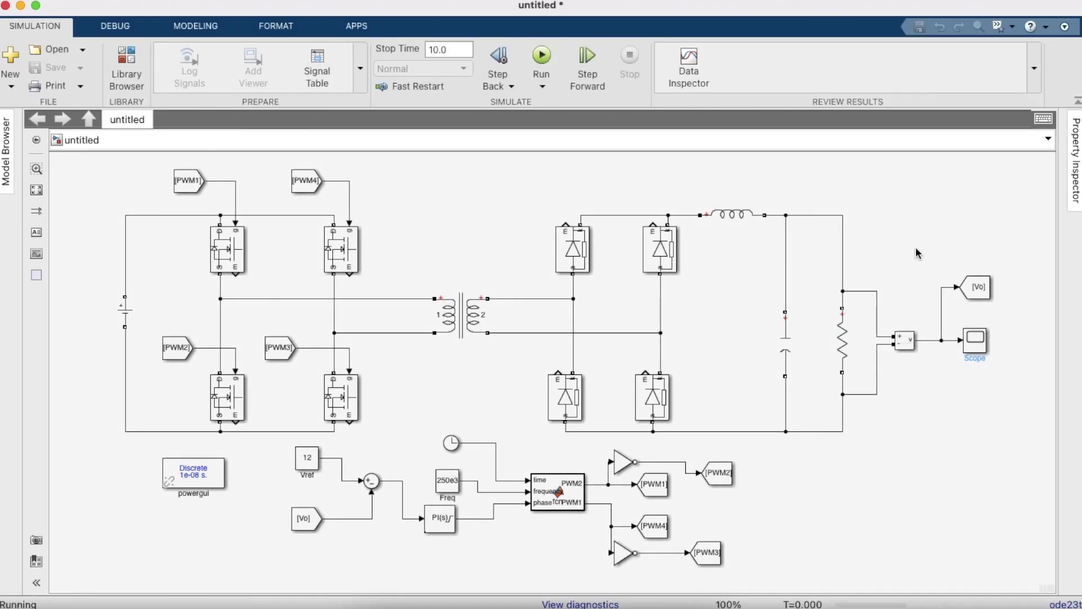
left_click(976, 344)
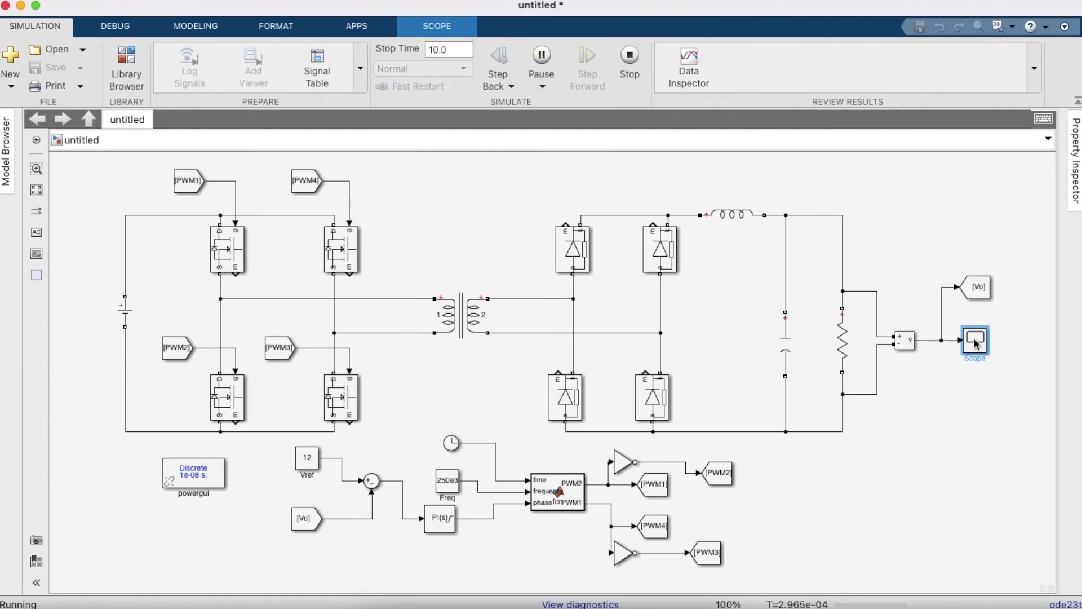
double_click(976, 344)
left_click(545, 148)
left_click(530, 192)
left_click(530, 148)
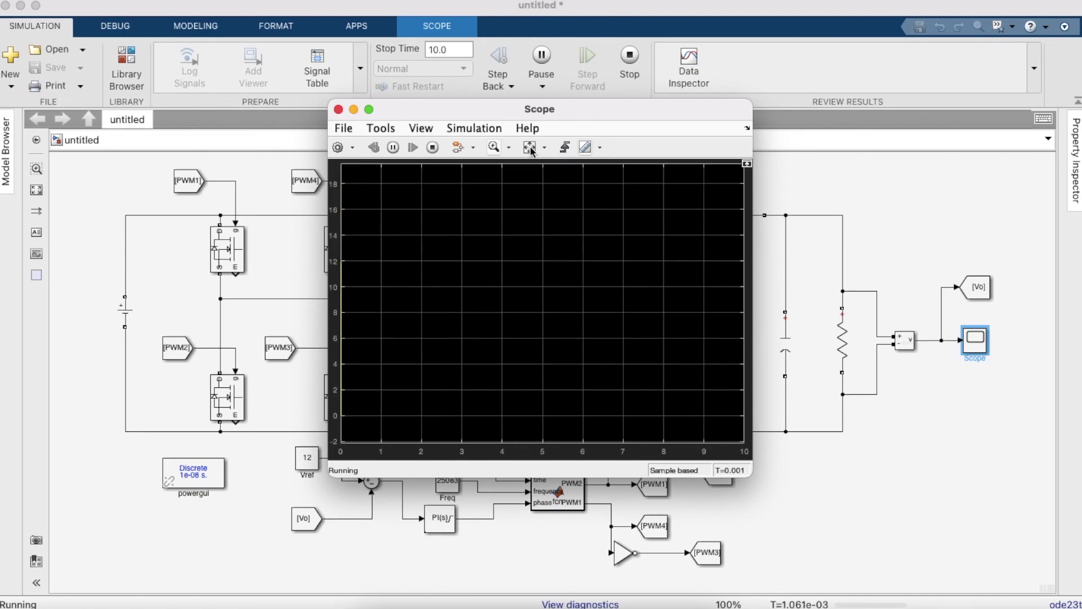
Zoom the scope's time axis in on the first milliseconds to examine the output voltage's start-up and settling.
left_click(494, 147)
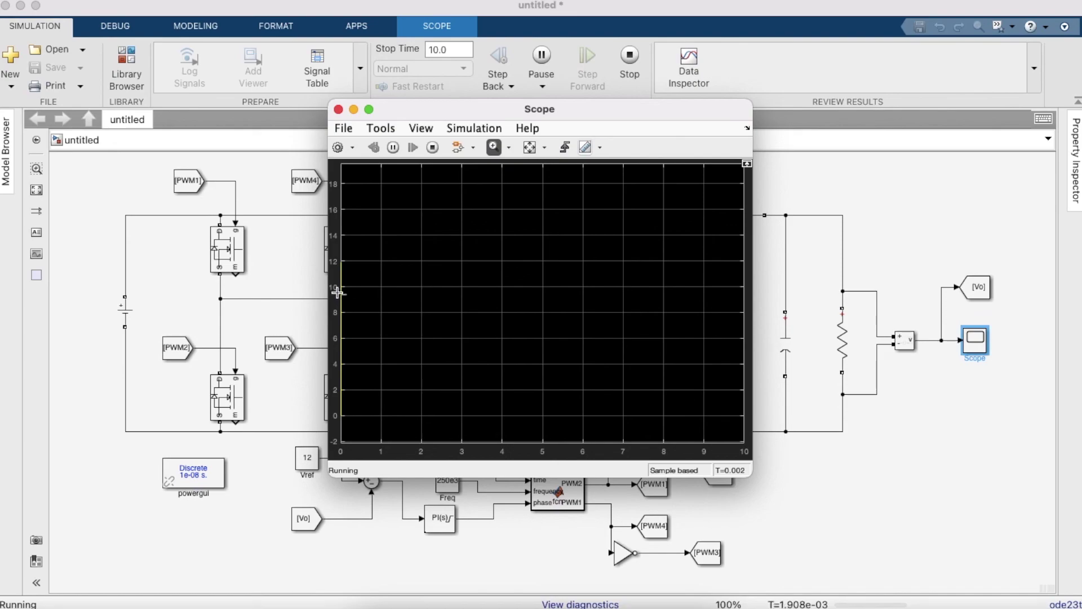
left_click(335, 293)
left_click(529, 147)
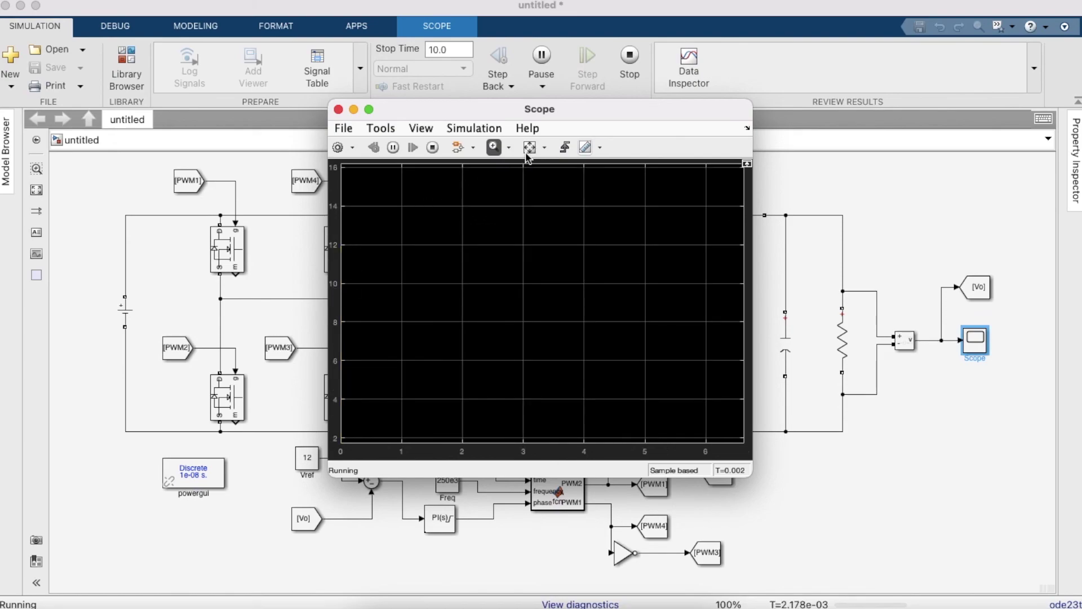
left_click(336, 271)
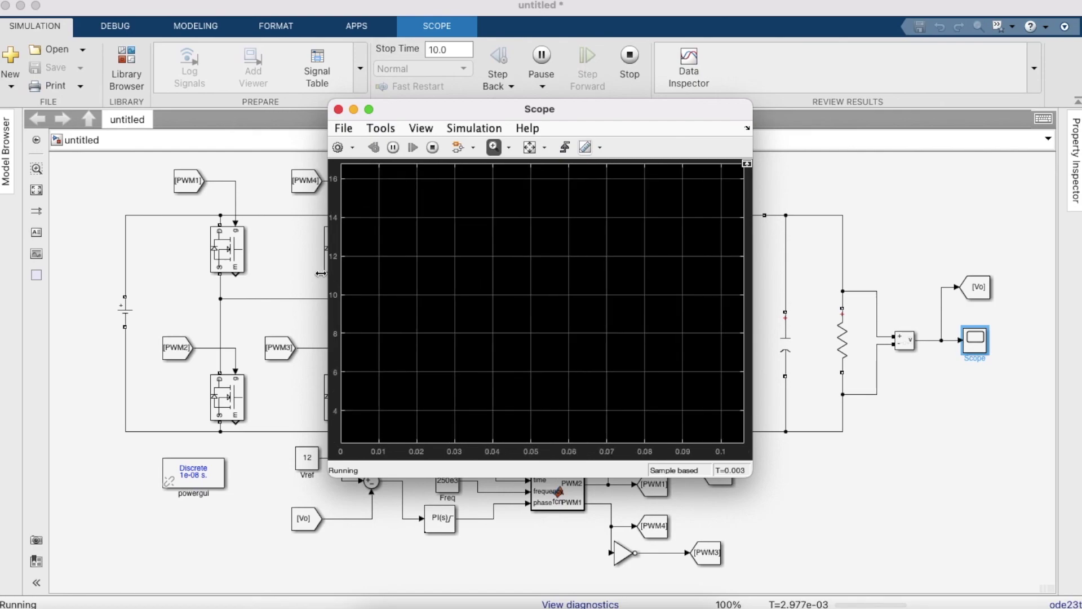
left_click_drag(362, 263, 336, 262)
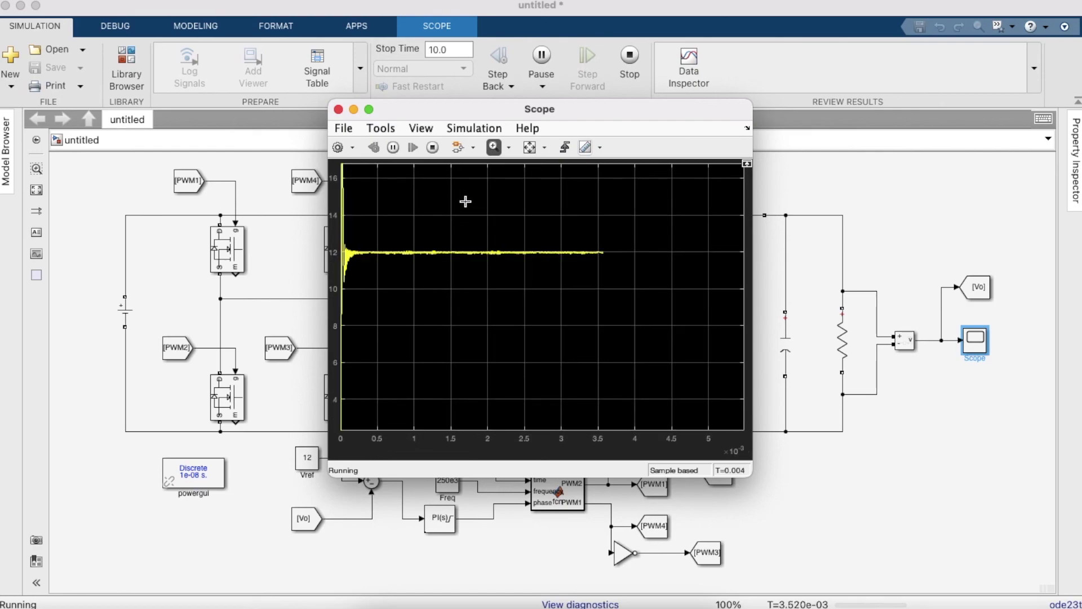
left_click(529, 148)
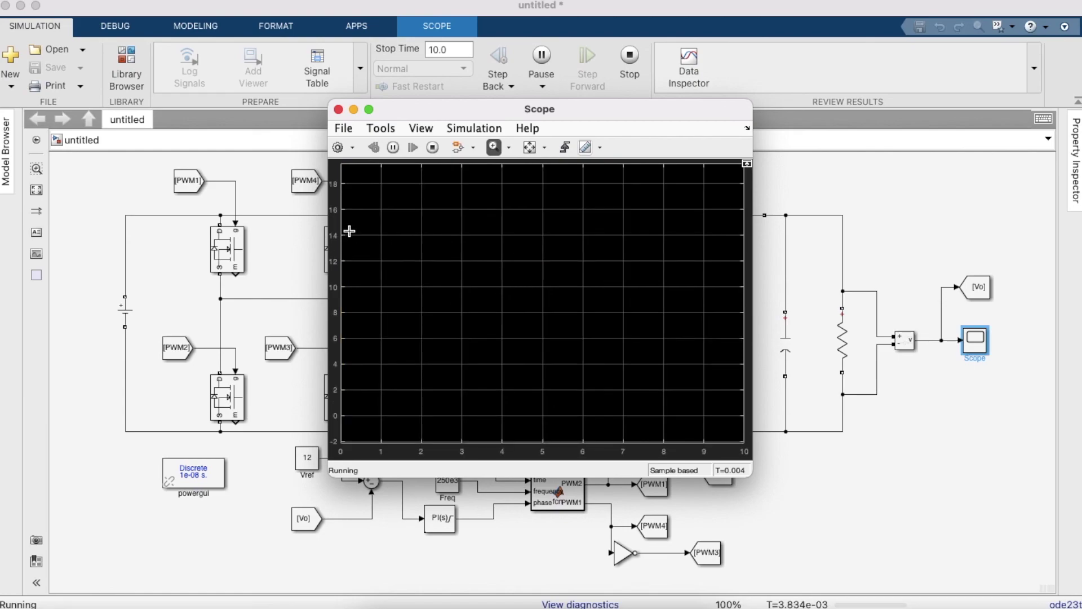
left_click_drag(350, 237, 334, 236)
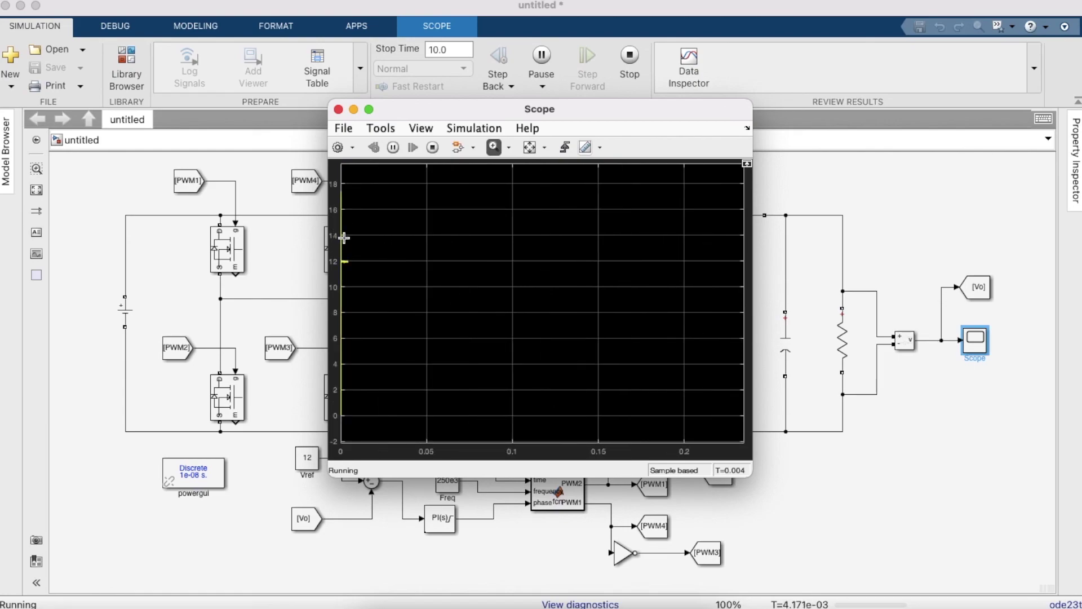
left_click_drag(364, 234, 331, 234)
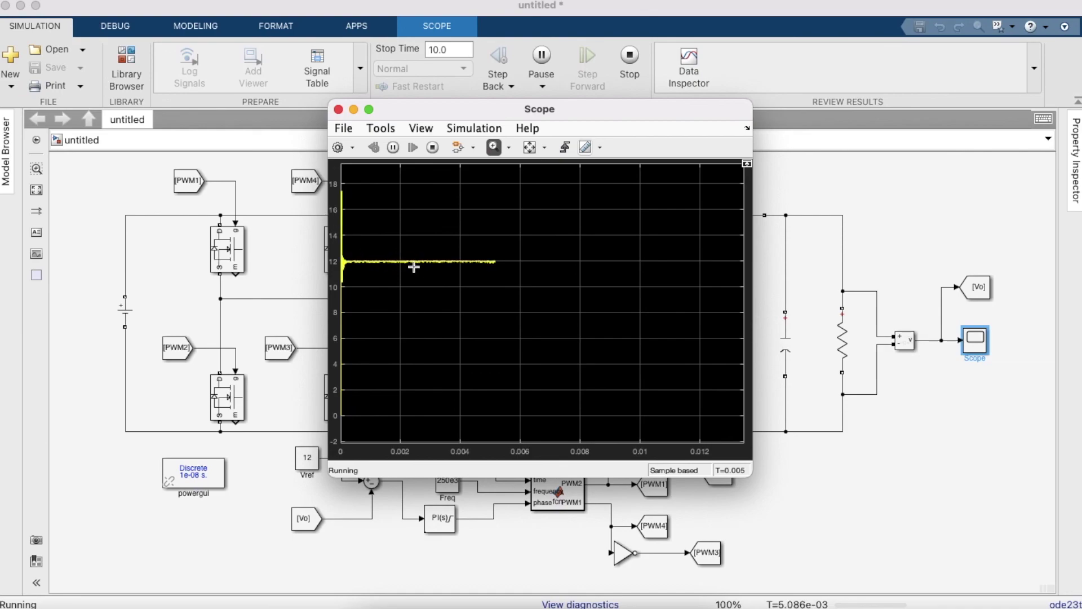
Set the Vref constant to 5 while the simulation runs and check the output voltage response on the scope.
left_click(279, 509)
left_click(374, 498)
double_click(307, 460)
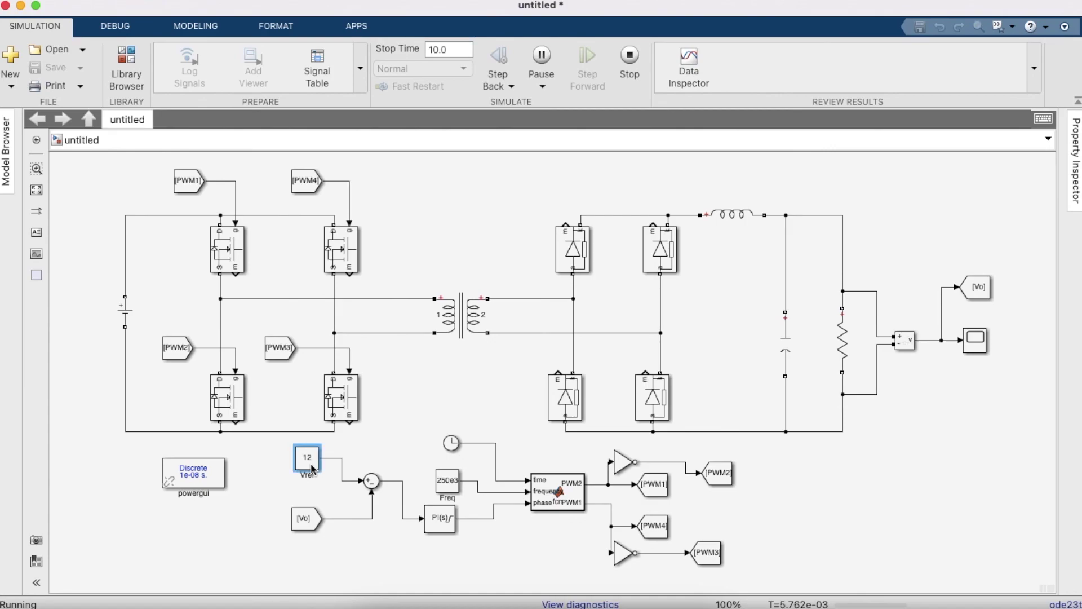
type("5")
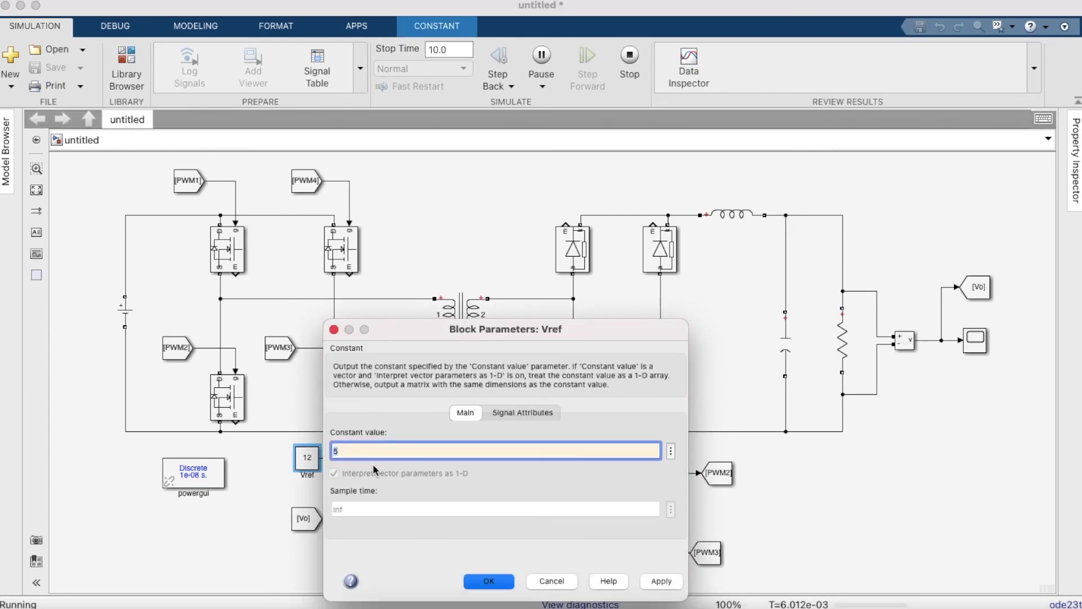
key("Return")
double_click(975, 340)
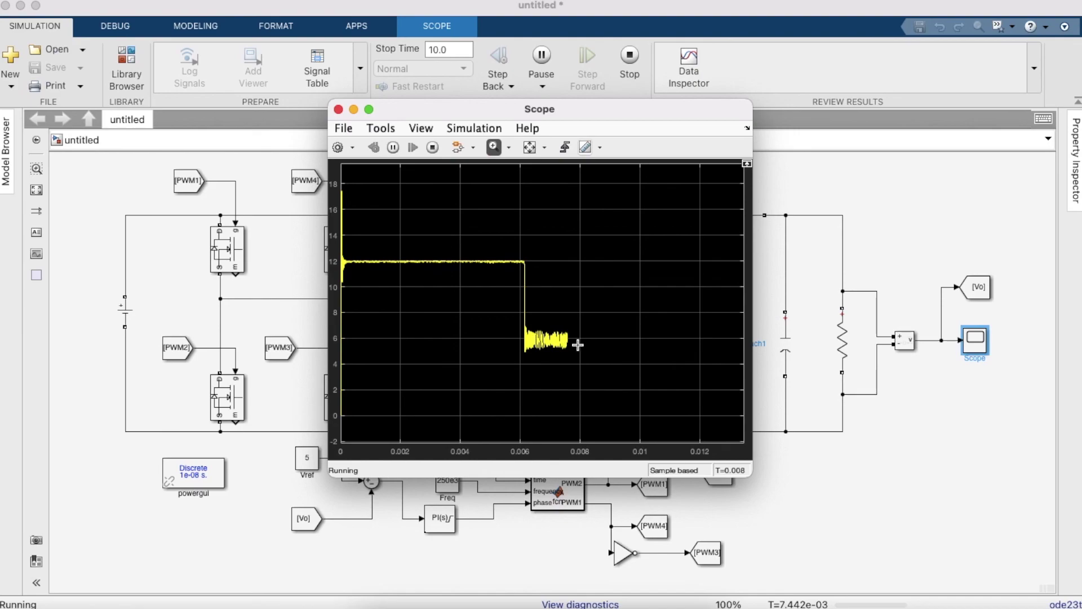
Set the Vref constant to 10 during the running simulation and view the output voltage response on the scope.
left_click(326, 442)
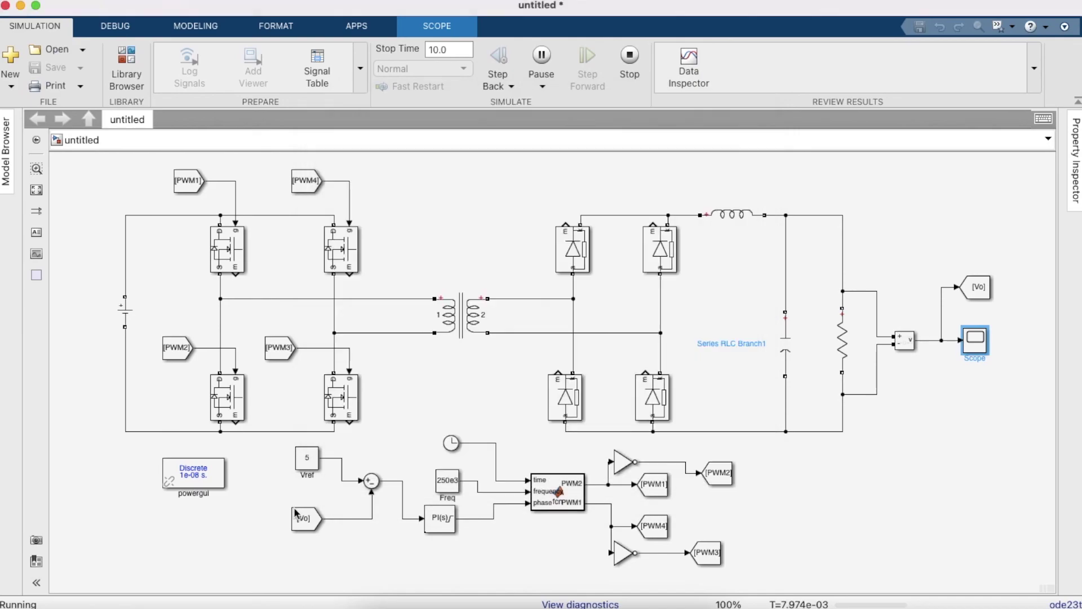
double_click(312, 465)
key("BackSpace")
type("5")
key("Return")
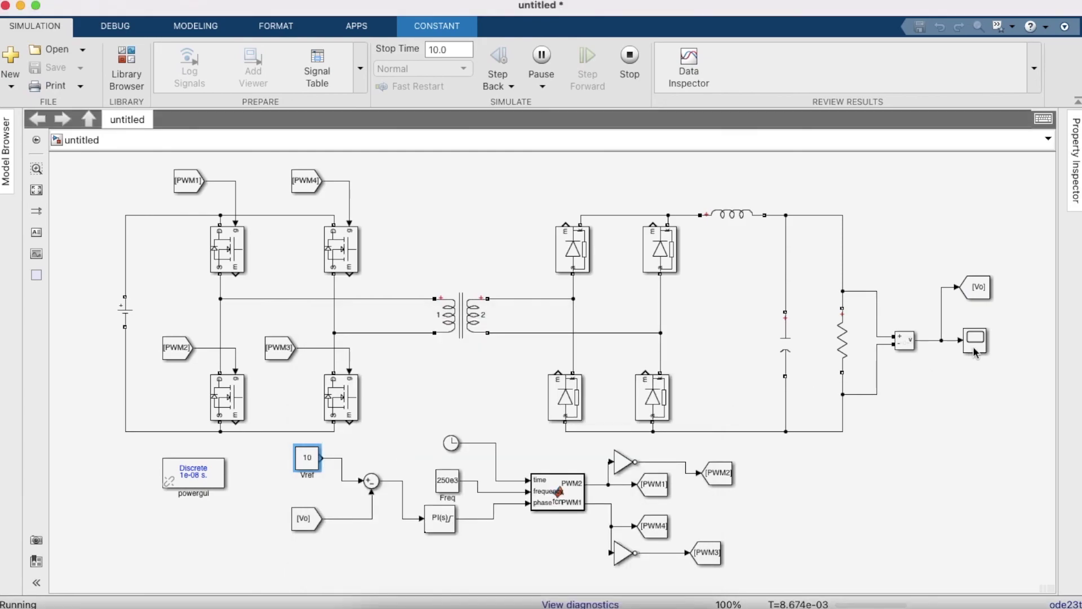
double_click(985, 344)
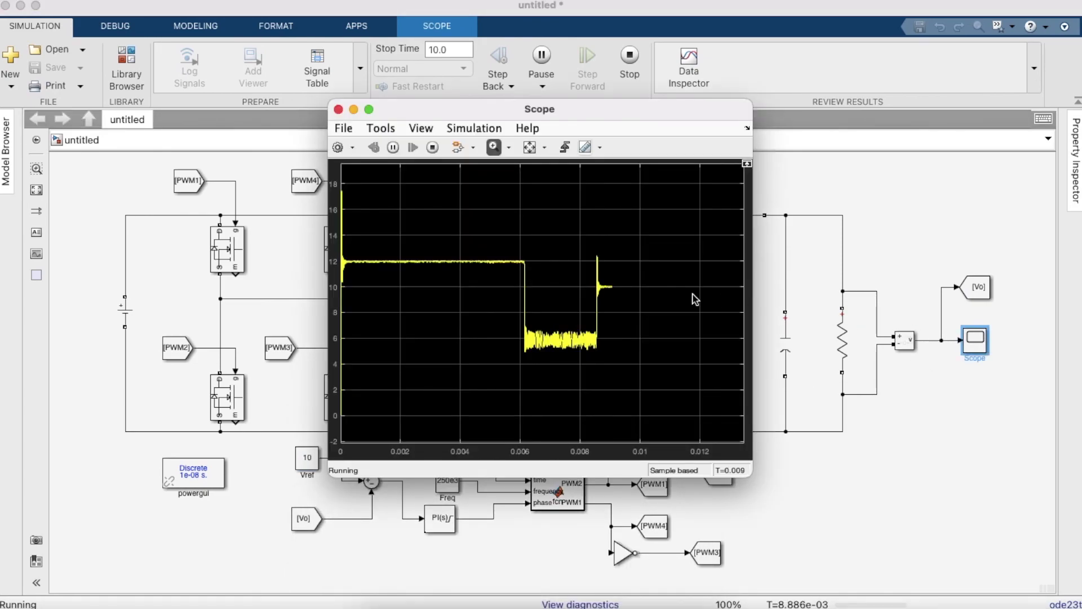